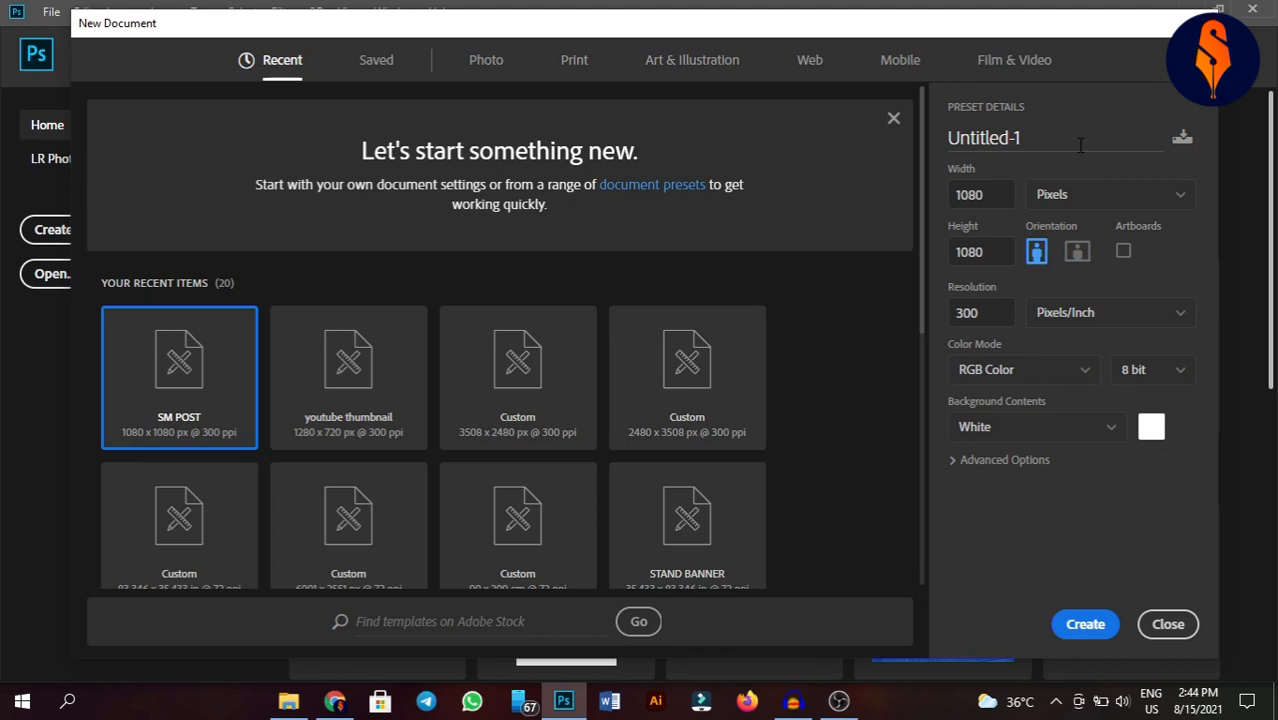
# Create a white 1080 x 1080 px RGB document at 300 pixels/inch named "man city vs tottenhanm".
pyautogui.moveTo(1079, 141); pyautogui.dragTo(940, 139)
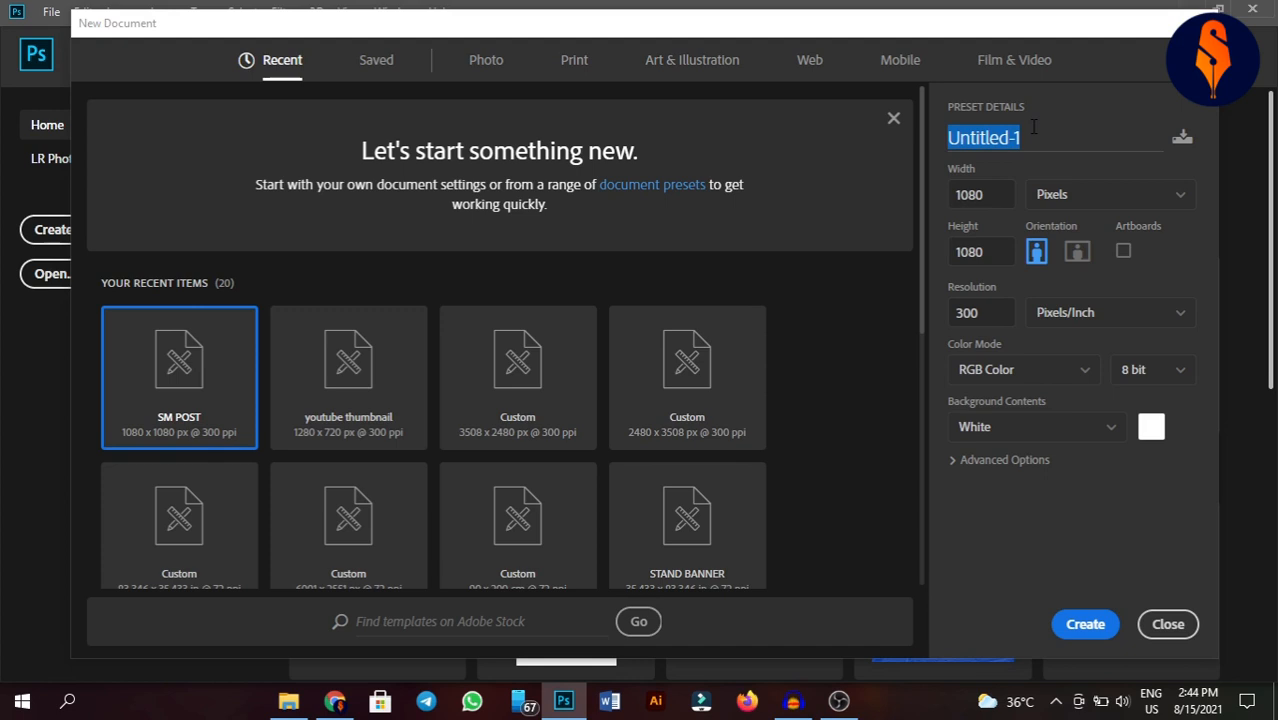
pyautogui.press('BackSpace')
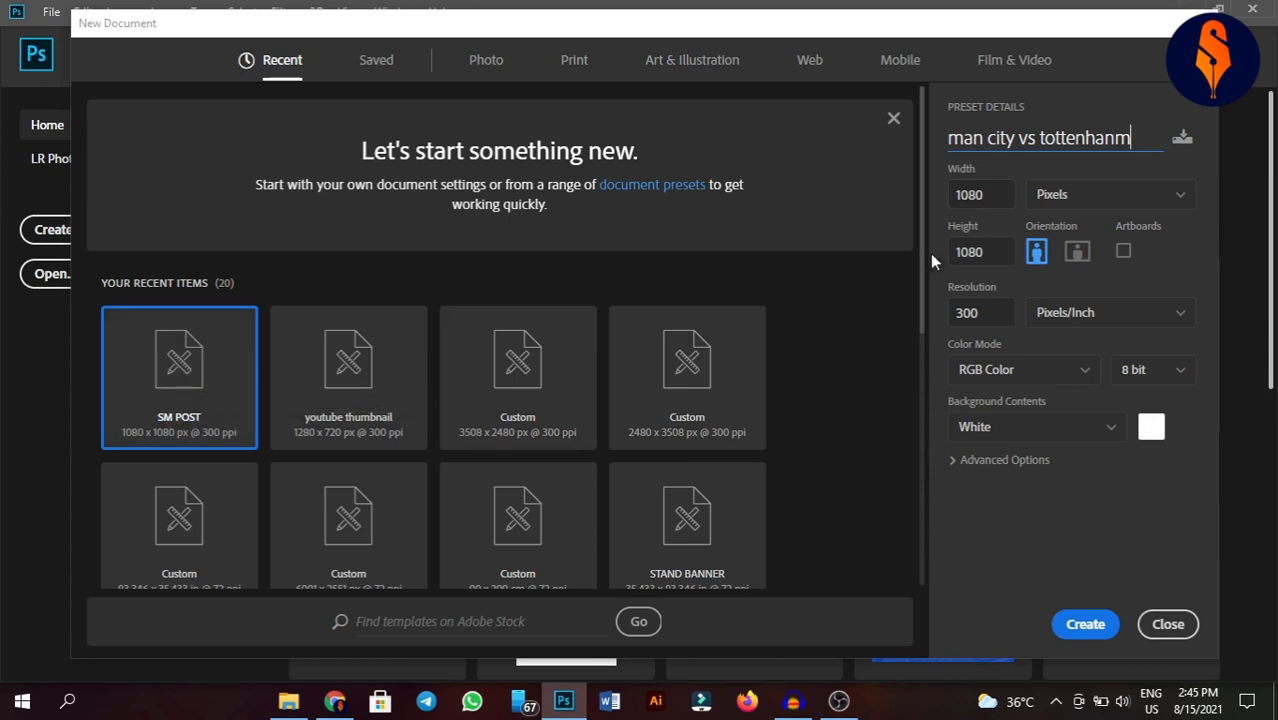
pyautogui.moveTo(991, 197); pyautogui.dragTo(969, 197)
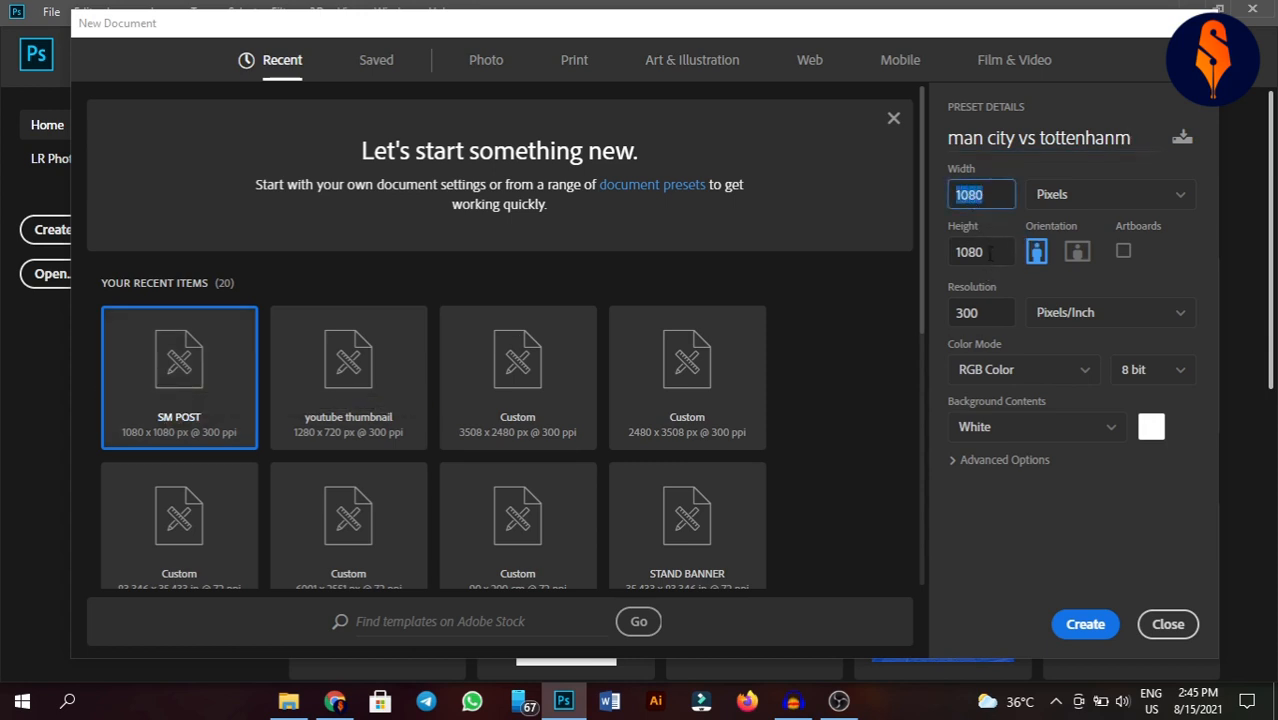
pyautogui.moveTo(991, 253); pyautogui.dragTo(956, 252)
pyautogui.click(1151, 272)
pyautogui.moveTo(976, 313); pyautogui.dragTo(954, 313)
pyautogui.click(1071, 506)
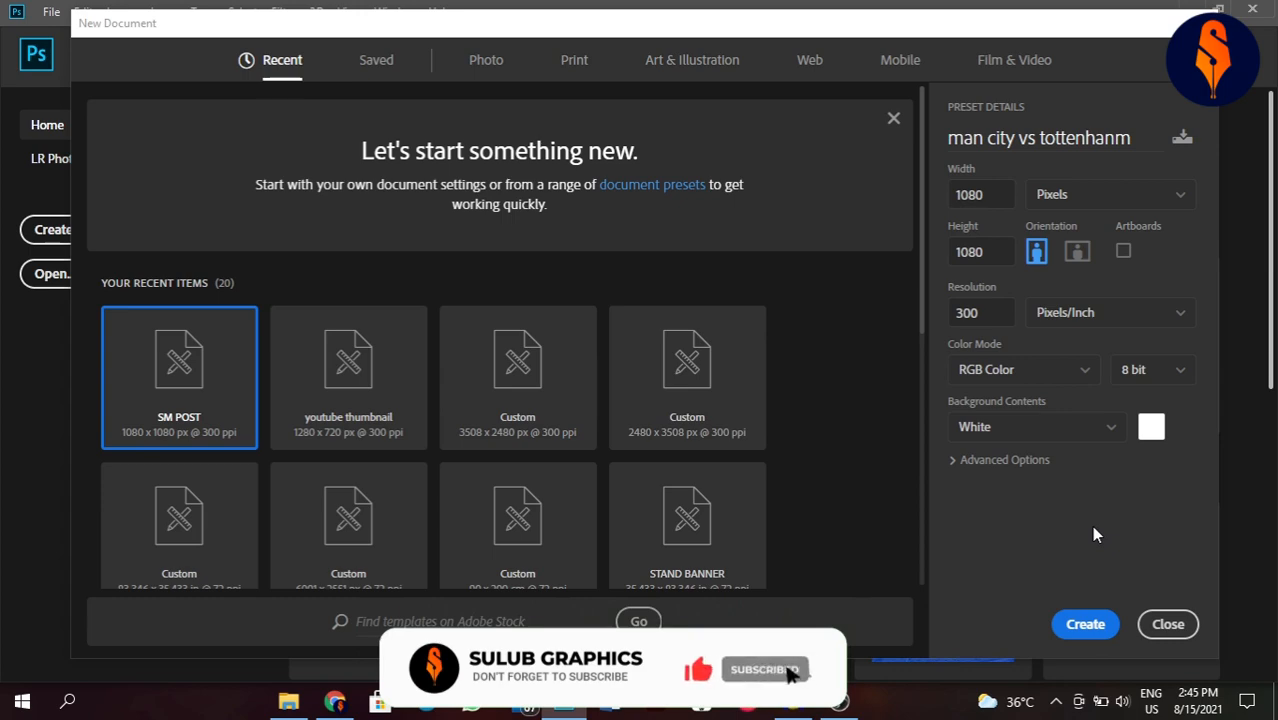
pyautogui.click(1088, 625)
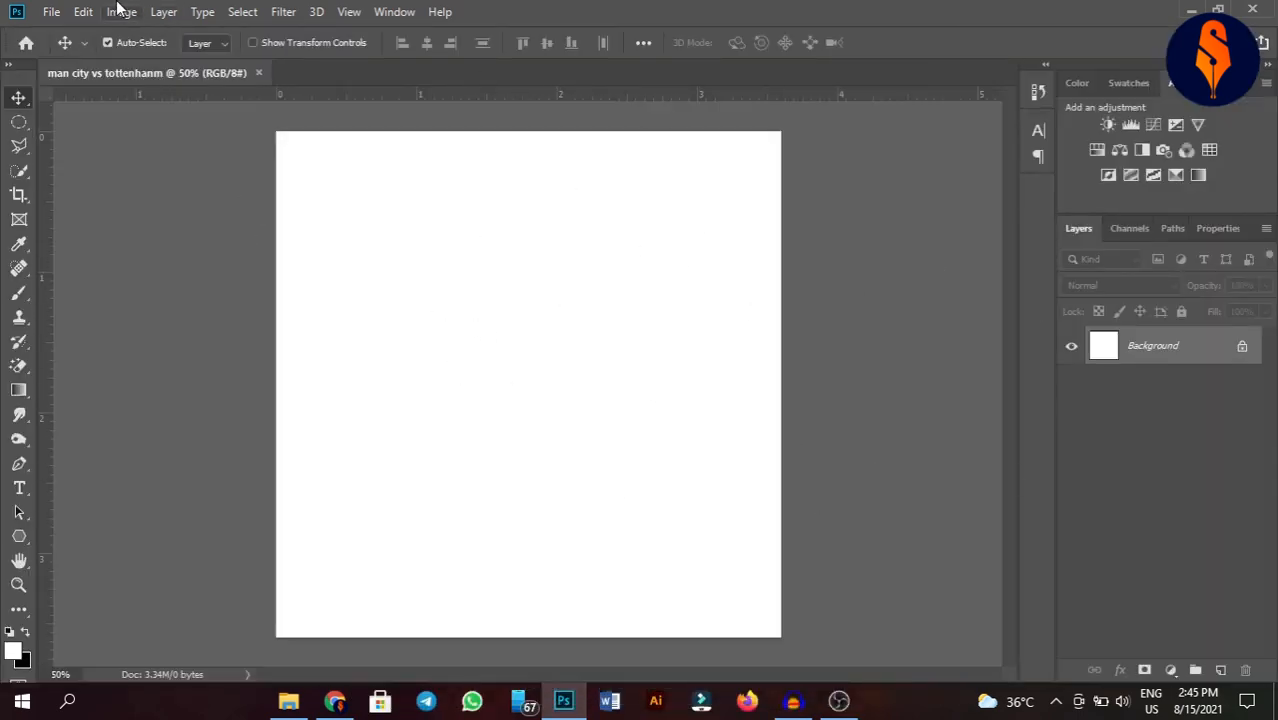
# Open discovering-the-state.jpg and bring the stadium picture into the "man city vs tottenhanm" document.
pyautogui.click(51, 11)
pyautogui.click(100, 49)
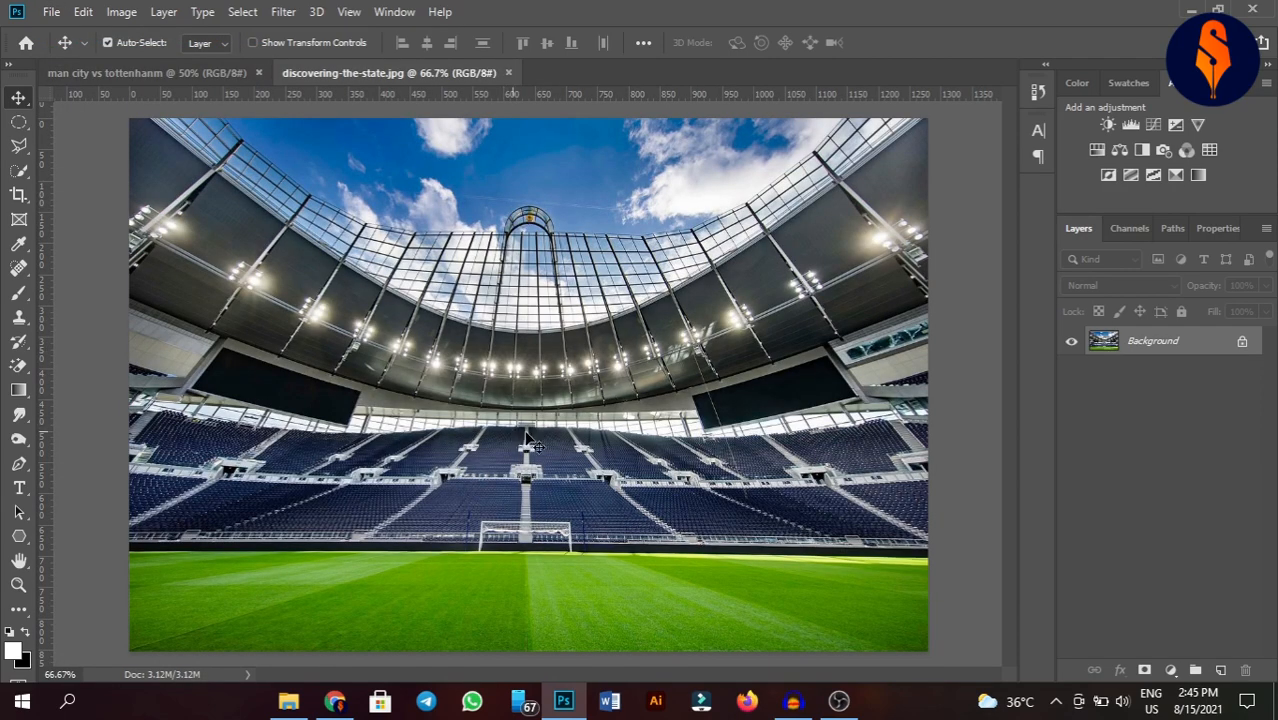
pyautogui.moveTo(530, 443)
pyautogui.mouseDown()
pyautogui.moveTo(535, 385)
pyautogui.moveTo(445, 185)
pyautogui.moveTo(227, 74)
pyautogui.moveTo(508, 288)
pyautogui.moveTo(535, 434)
pyautogui.mouseUp()
# Scale the stadium picture to about 126.6% so it covers the full height of the canvas.
pyautogui.hotkey('ctrl', 't')
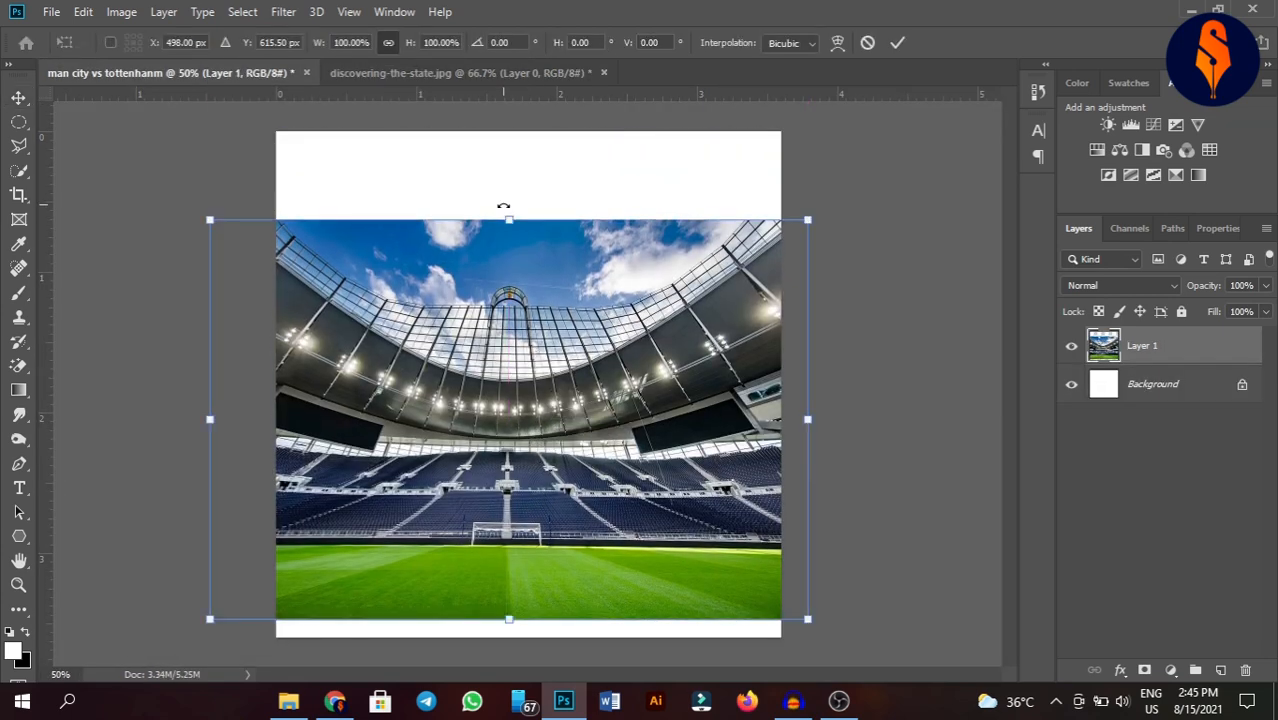
pyautogui.moveTo(518, 219); pyautogui.dragTo(519, 131)
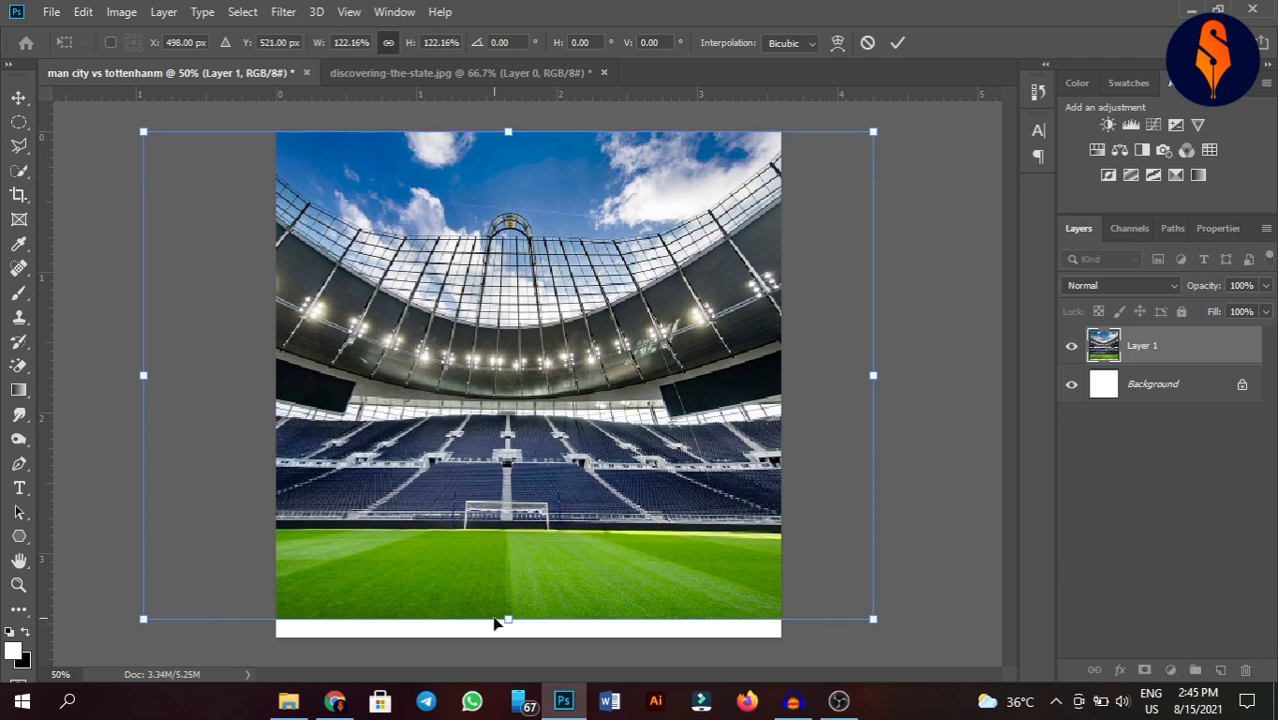
pyautogui.moveTo(512, 619); pyautogui.dragTo(513, 636)
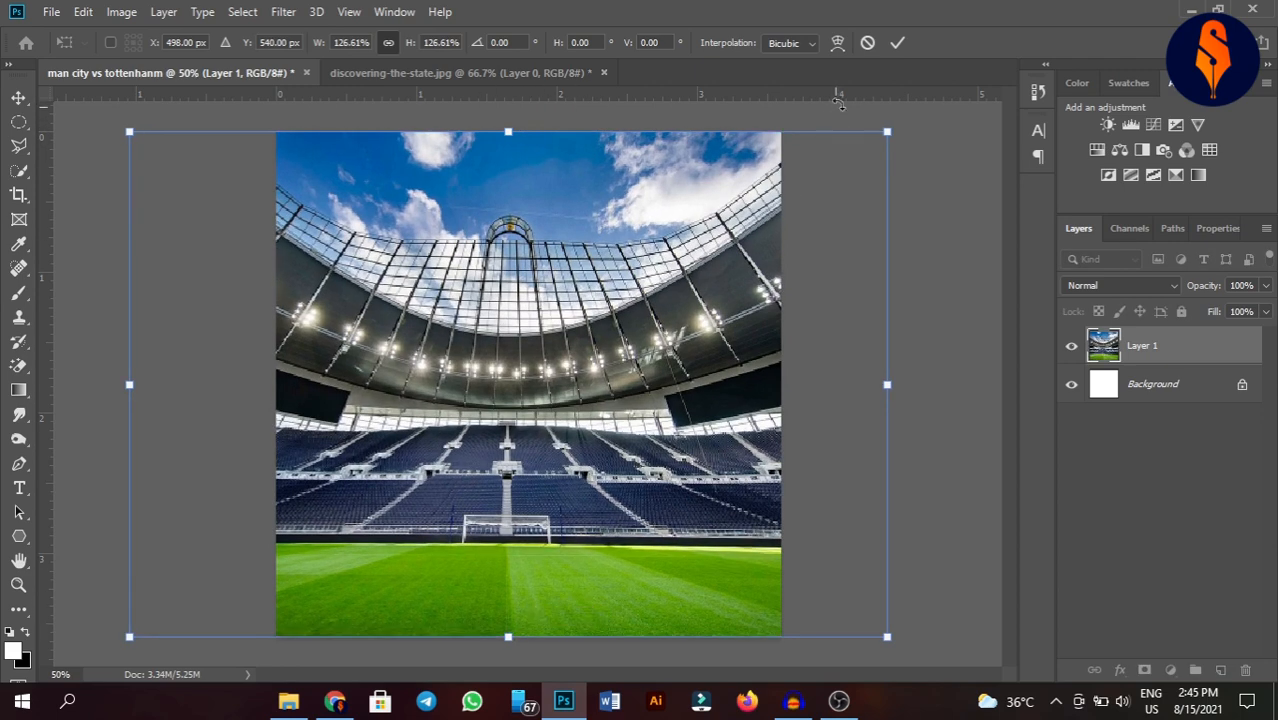
pyautogui.click(897, 44)
# Fully lock the stadium layer.
pyautogui.click(1136, 374)
pyautogui.click(1145, 352)
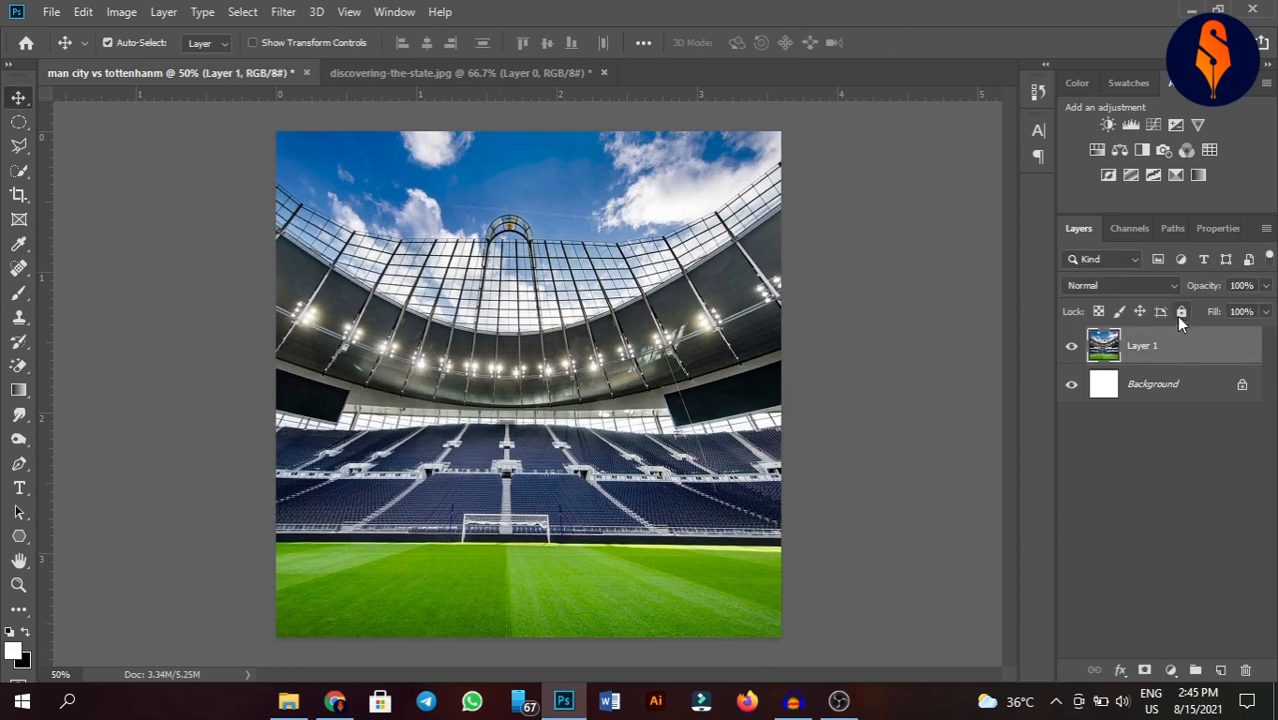
pyautogui.click(1181, 311)
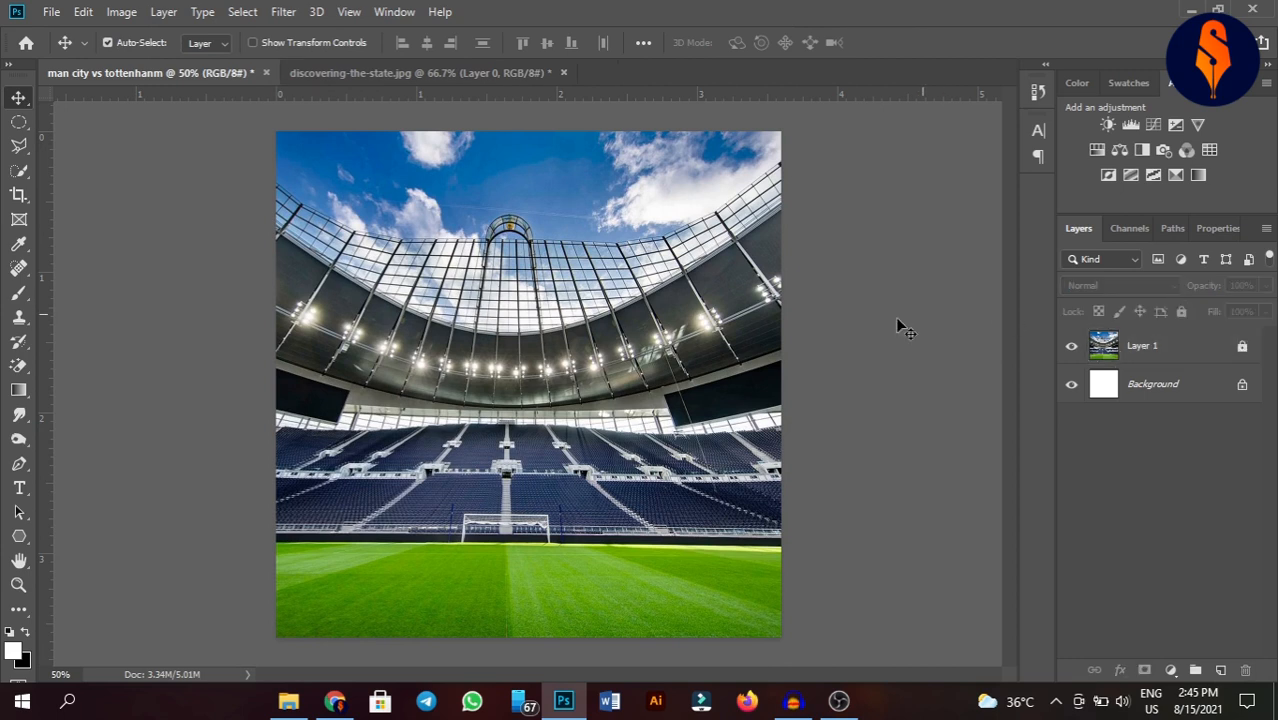
# Draw a white rectangle about 1126 x 1090 px without a stroke, covering the whole canvas.
pyautogui.click(19, 538)
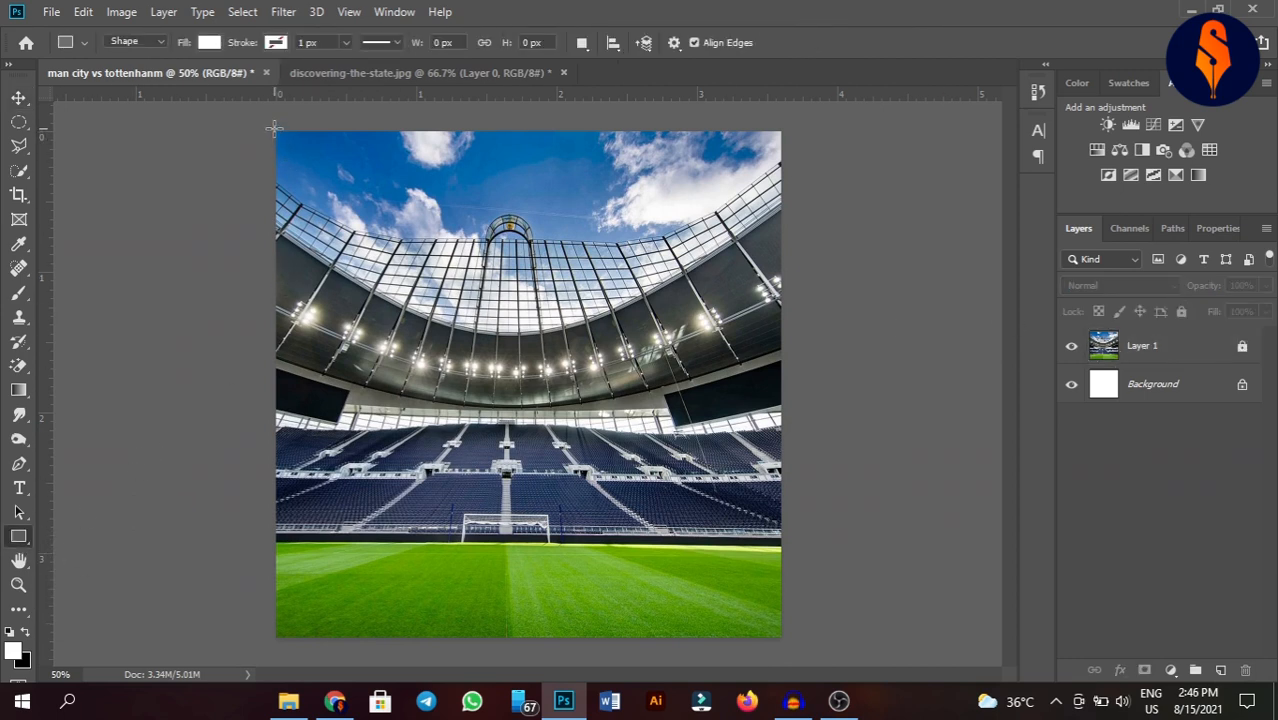
pyautogui.moveTo(273, 128); pyautogui.dragTo(800, 638)
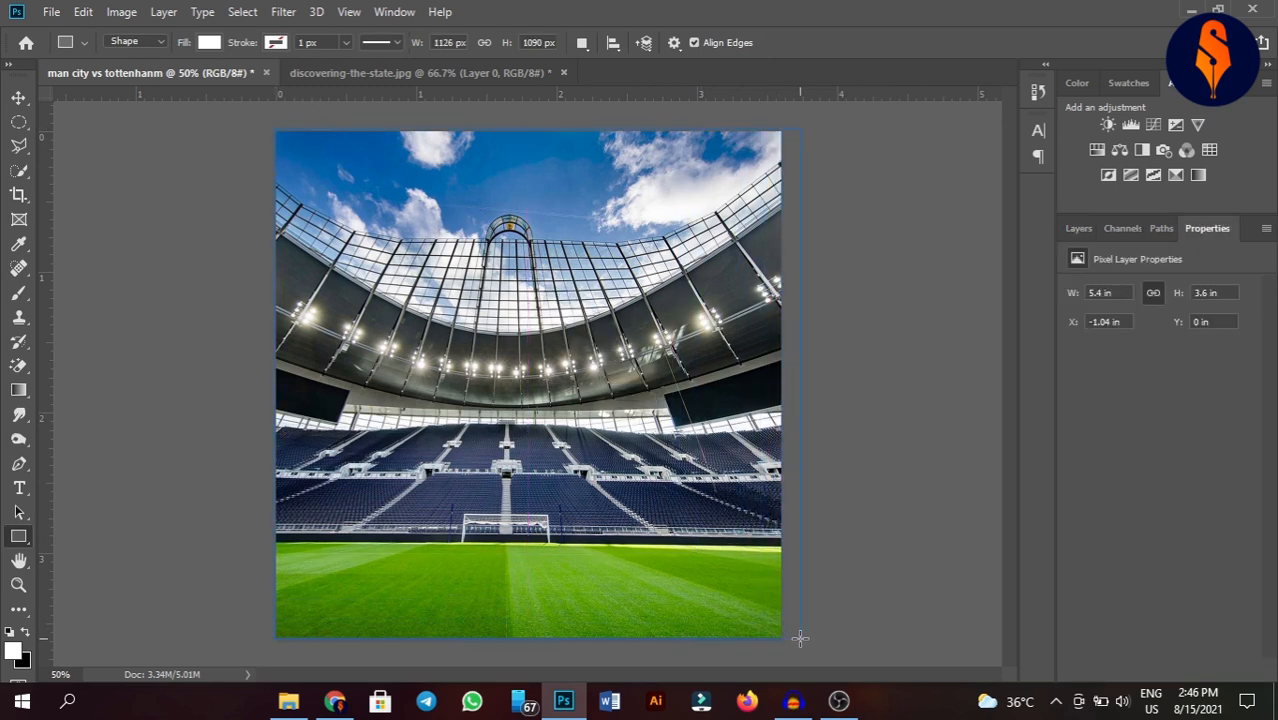
pyautogui.press('v')
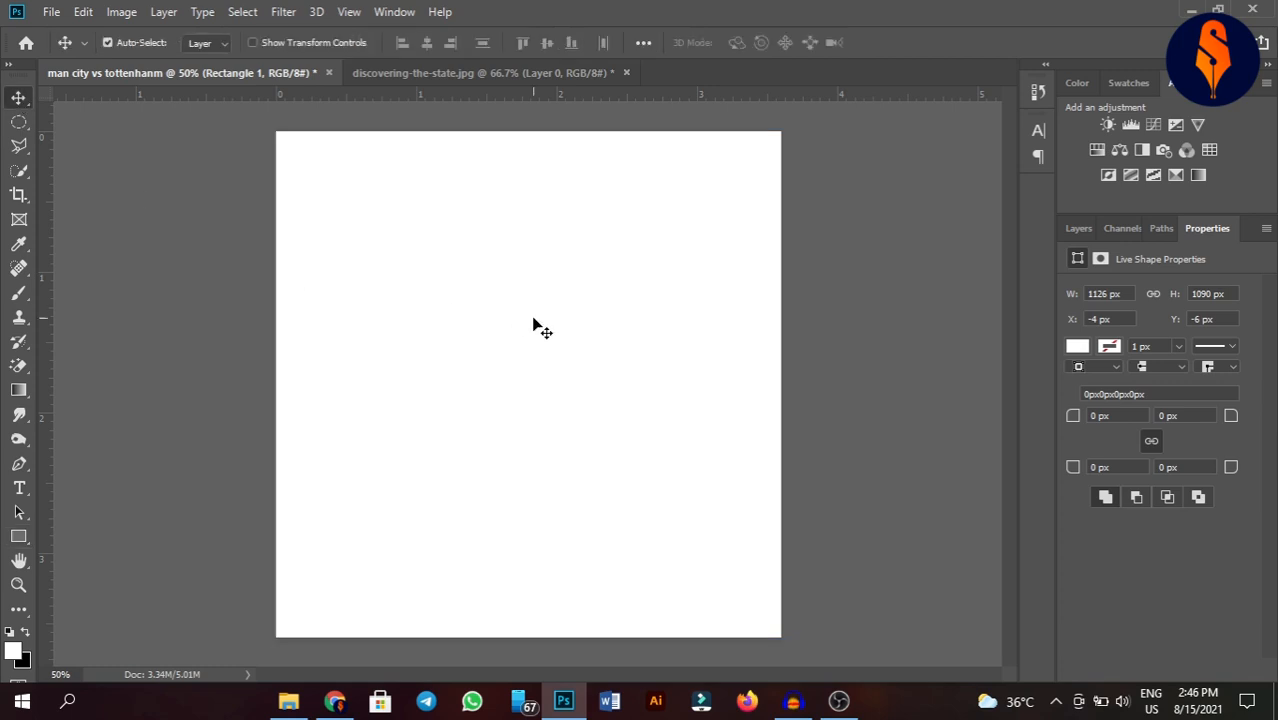
pyautogui.click(934, 272)
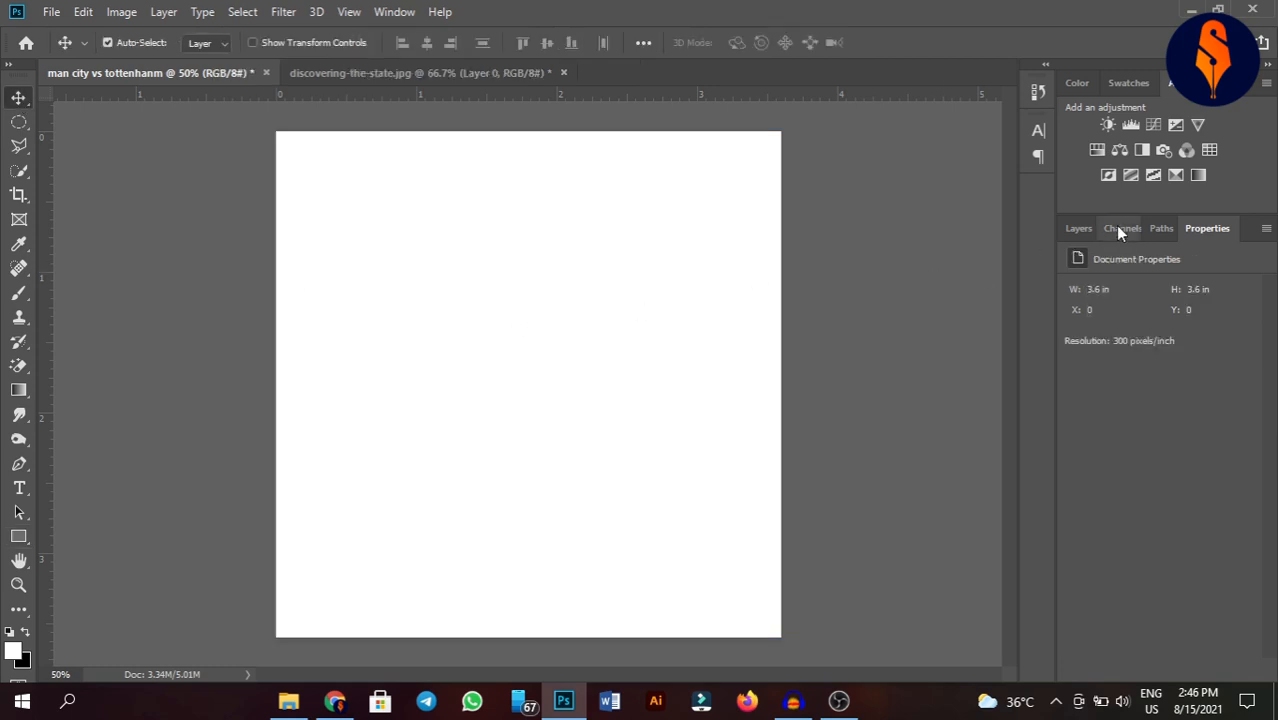
# Rasterize the white rectangle layer for erasing with the Eraser tool.
pyautogui.click(1080, 229)
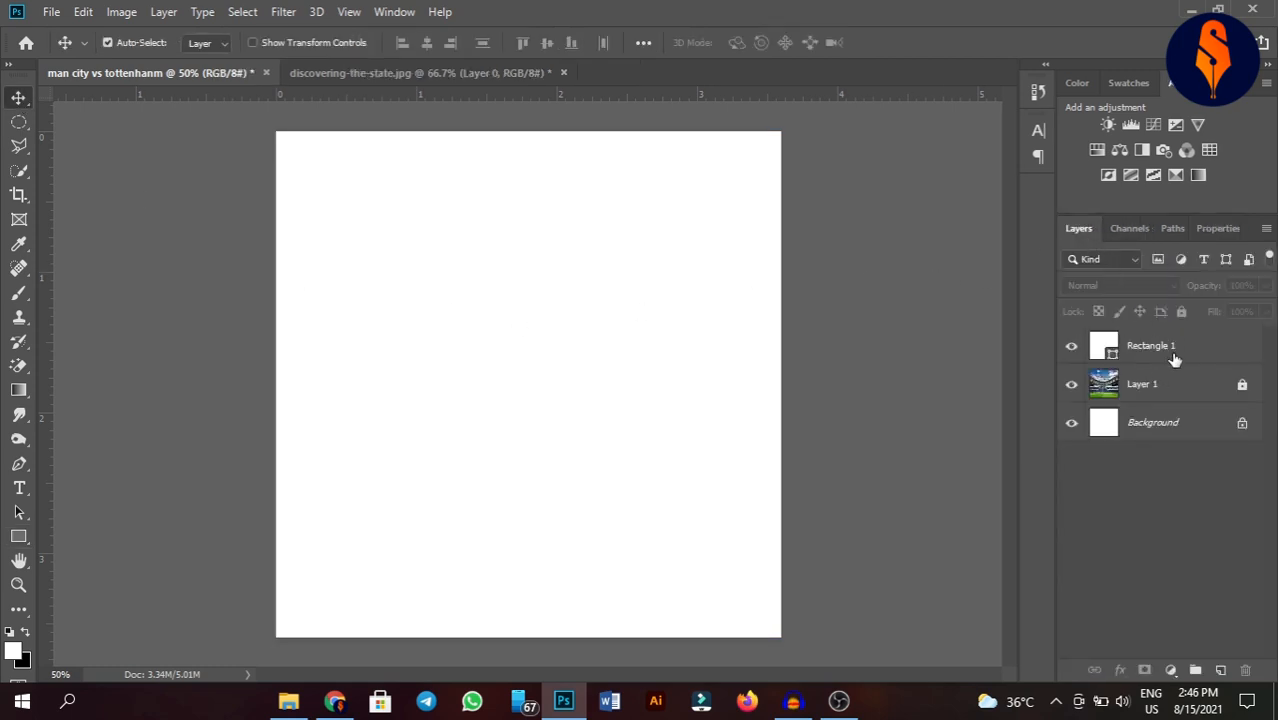
pyautogui.click(1168, 357)
pyautogui.click(18, 365)
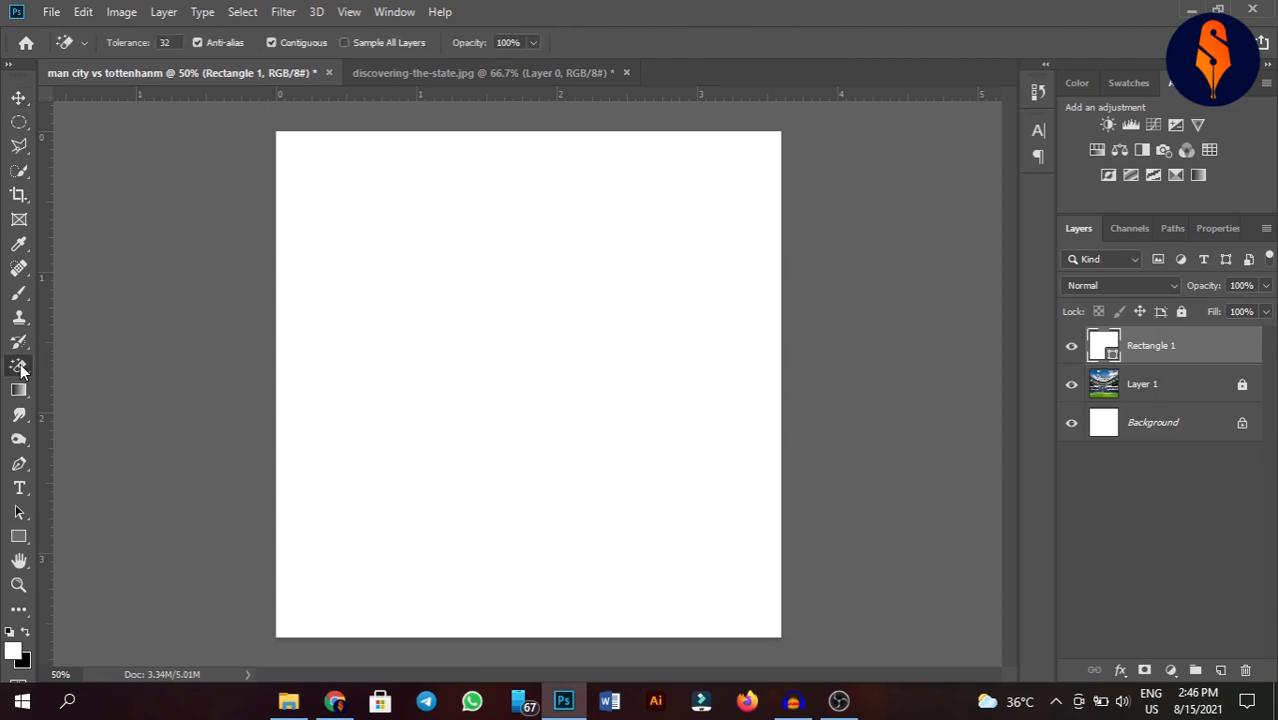
pyautogui.rightClick(18, 365)
pyautogui.click(129, 364)
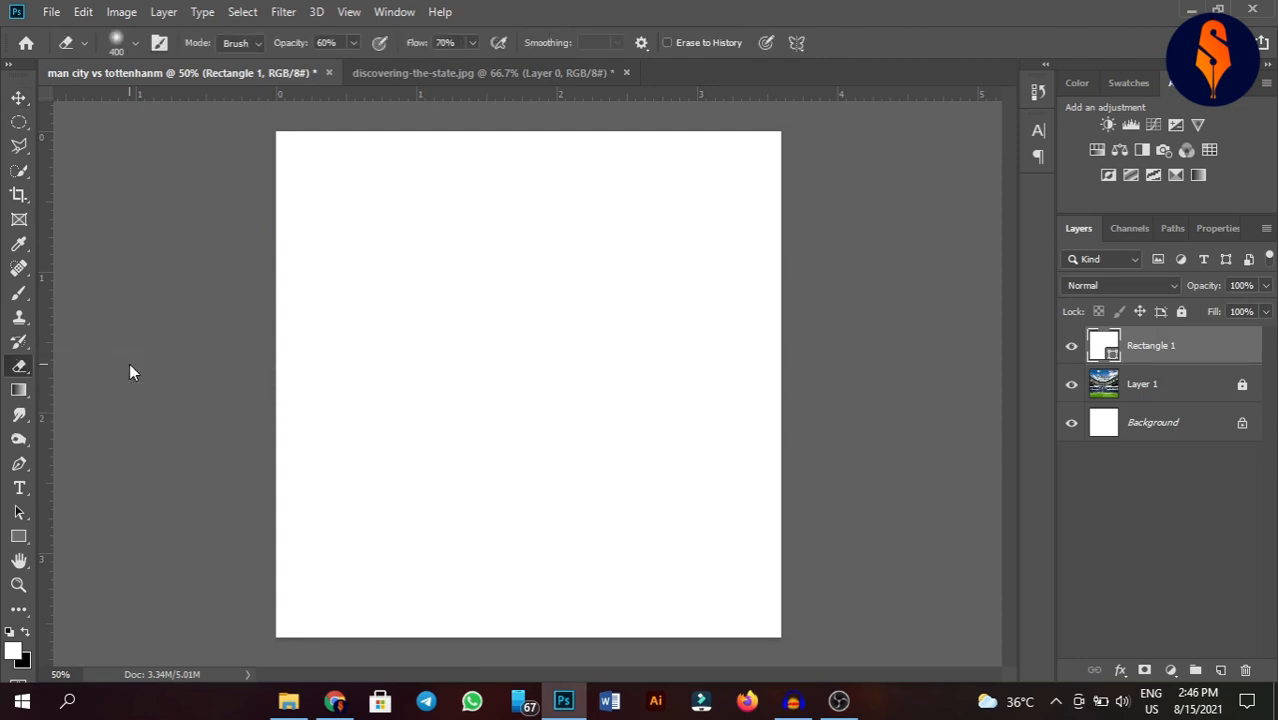
pyautogui.click(549, 356)
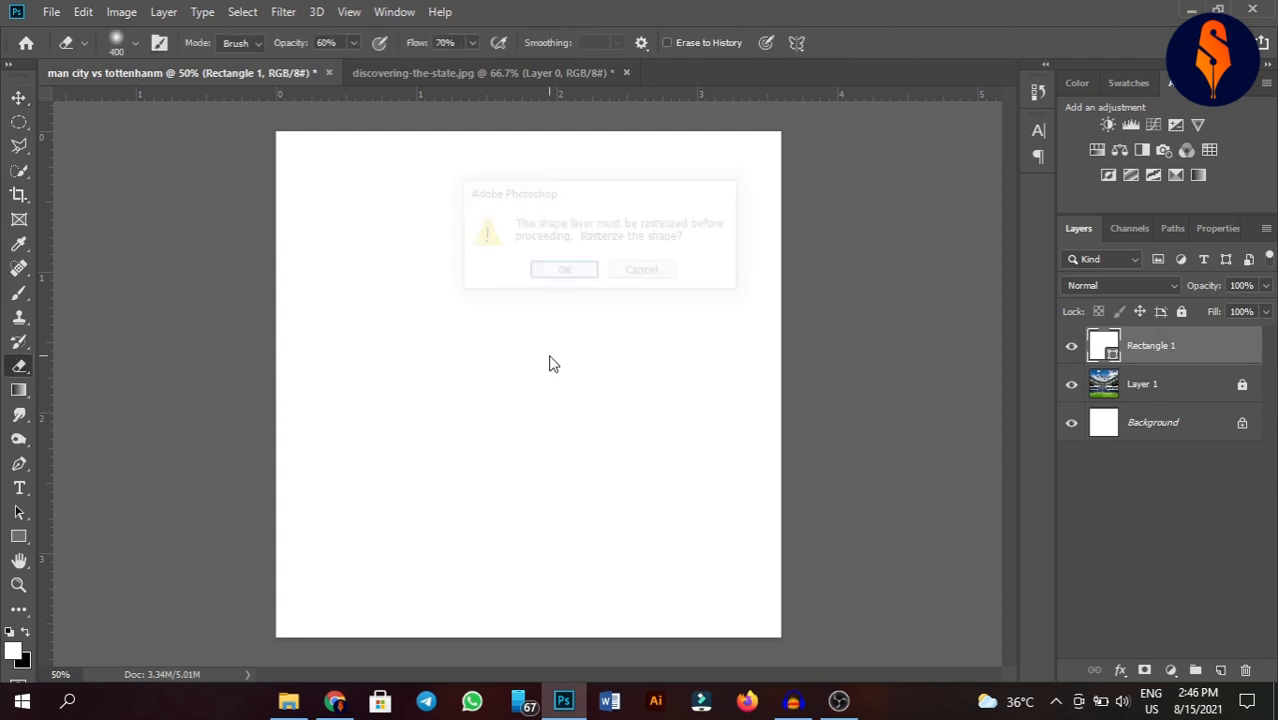
pyautogui.click(562, 288)
# Enlarge the soft eraser to 1100 px and erase the middle of the white layer twice to reveal the stadium.
pyautogui.press(']')
pyautogui.press(']')
pyautogui.press(']')
pyautogui.press(']')
pyautogui.press(']')
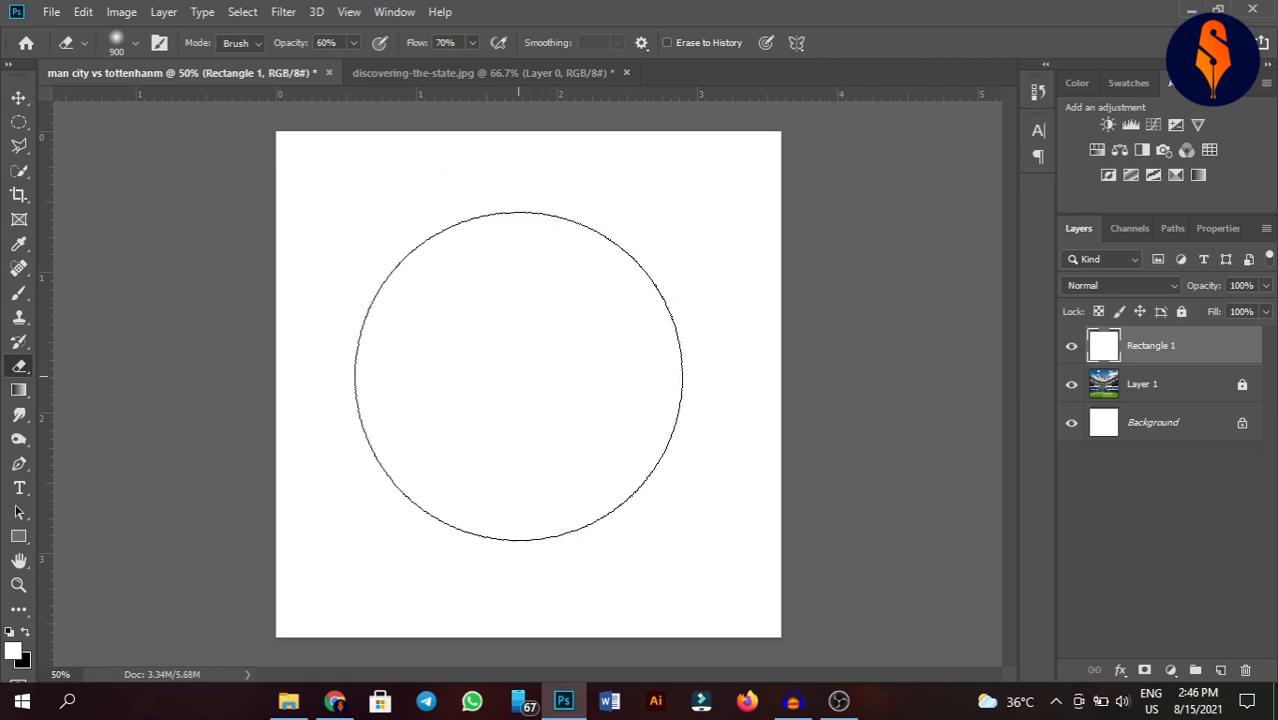
pyautogui.press(']')
pyautogui.press(']')
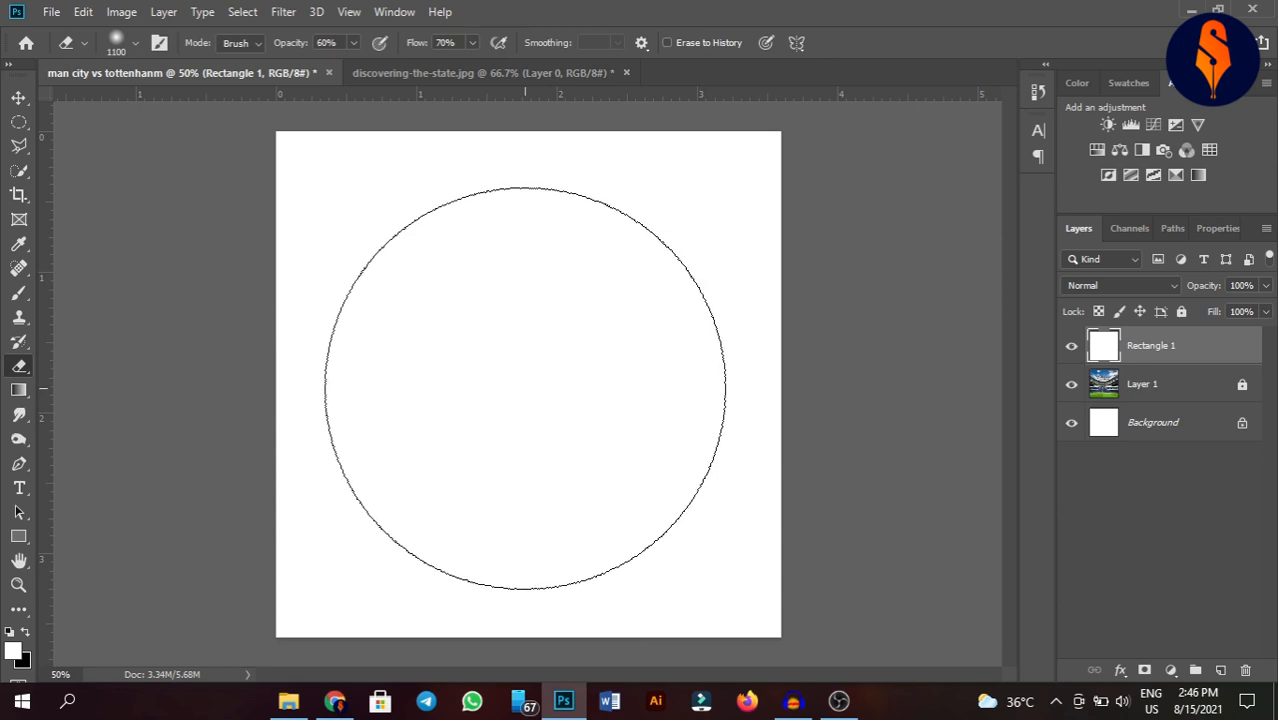
pyautogui.click(525, 388)
pyautogui.click(525, 388)
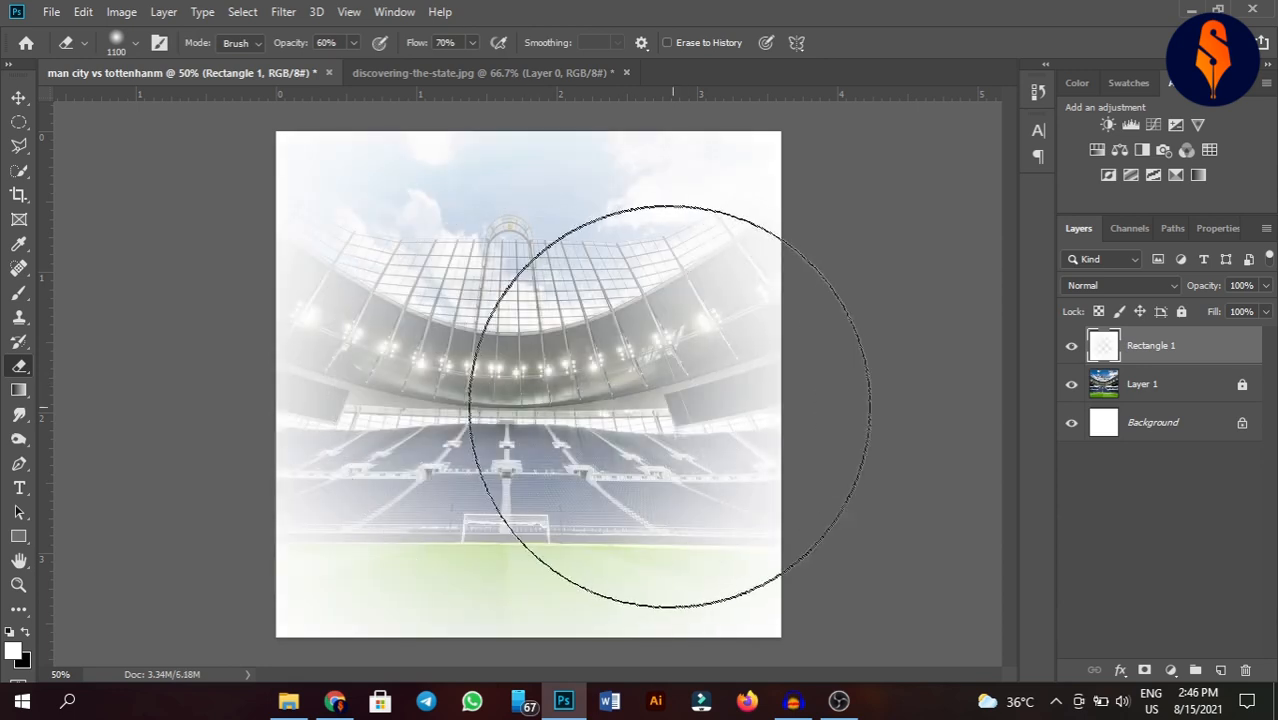
# Deselect the white layer and close discovering-the-state.jpg without saving its changes.
pyautogui.click(18, 97)
pyautogui.click(128, 188)
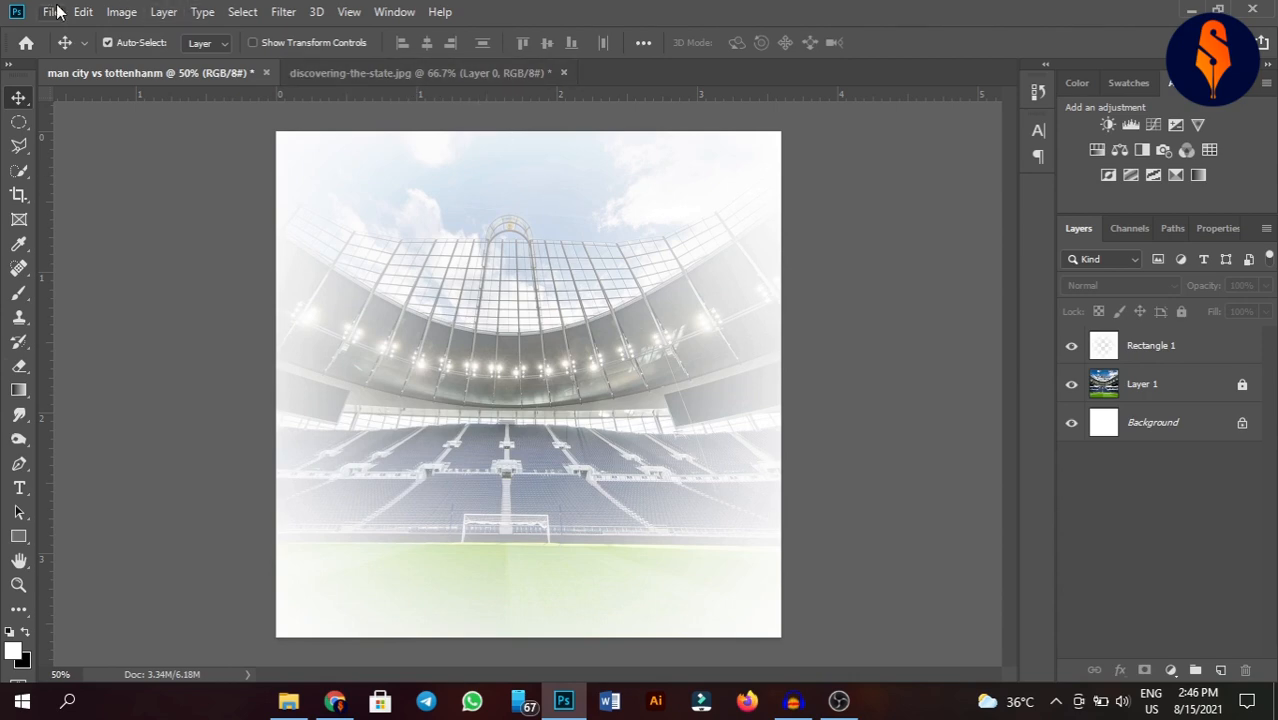
pyautogui.click(563, 73)
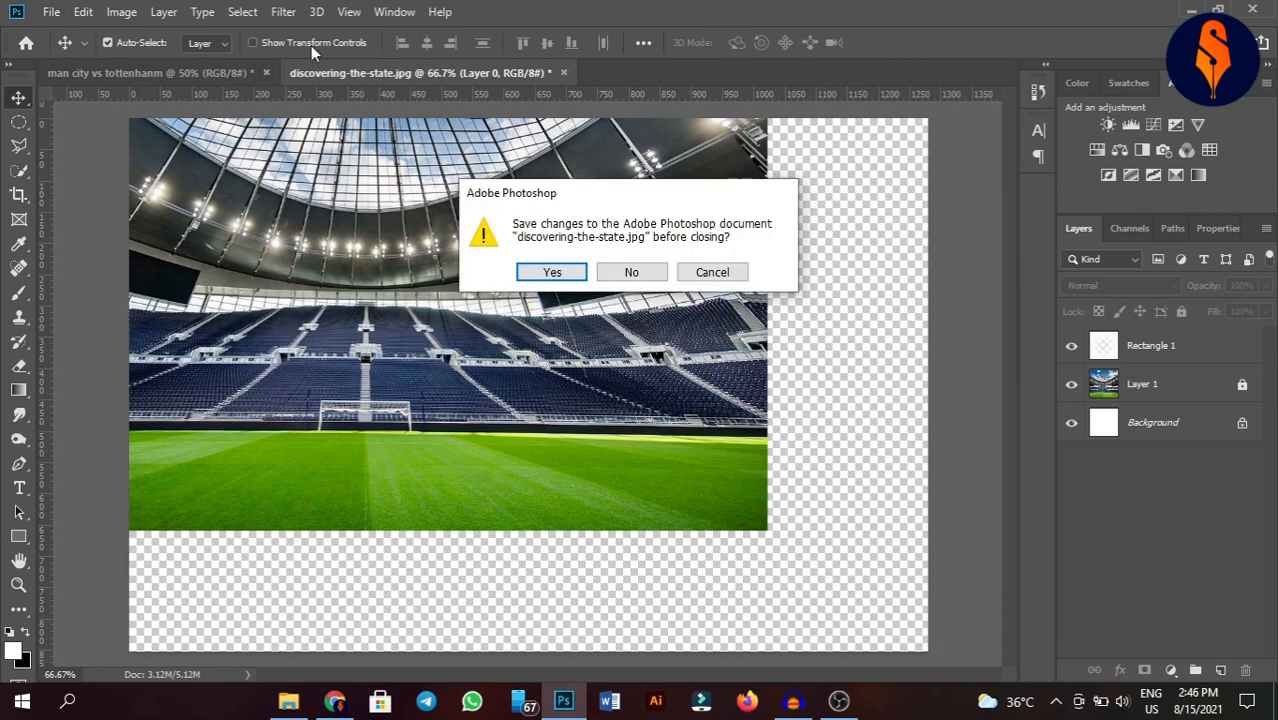
pyautogui.click(631, 272)
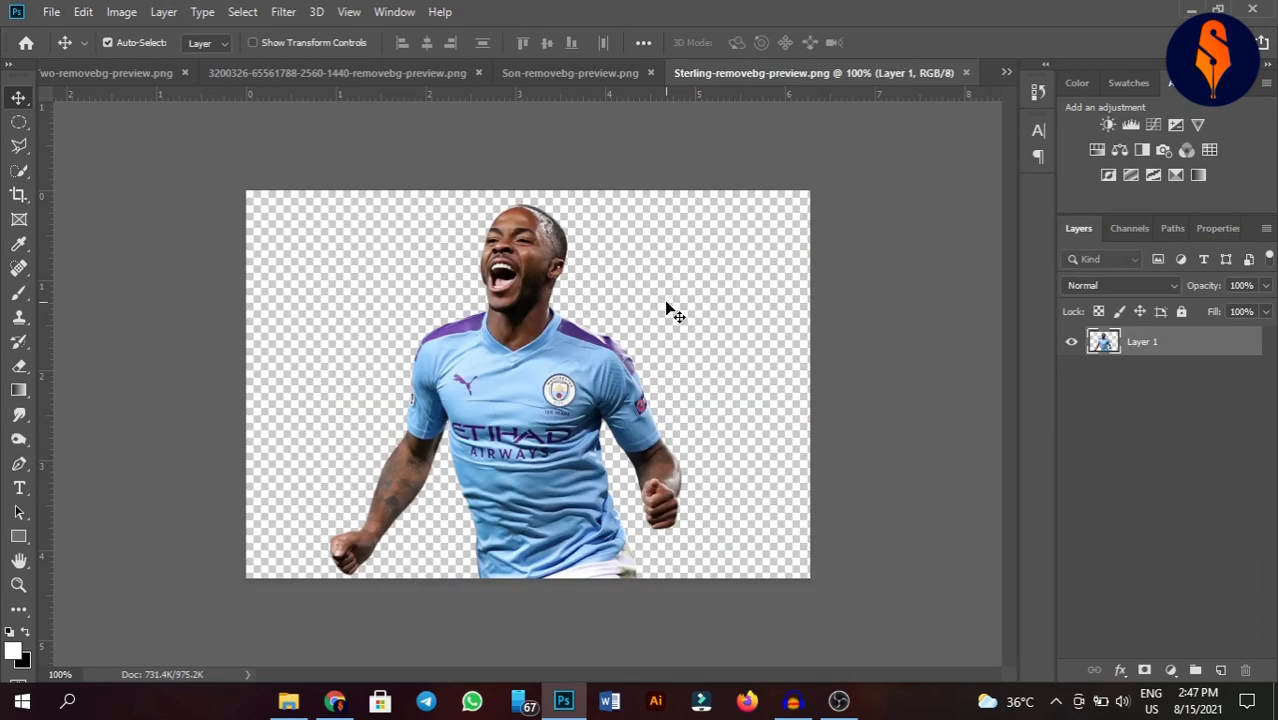
pyautogui.click(1006, 73)
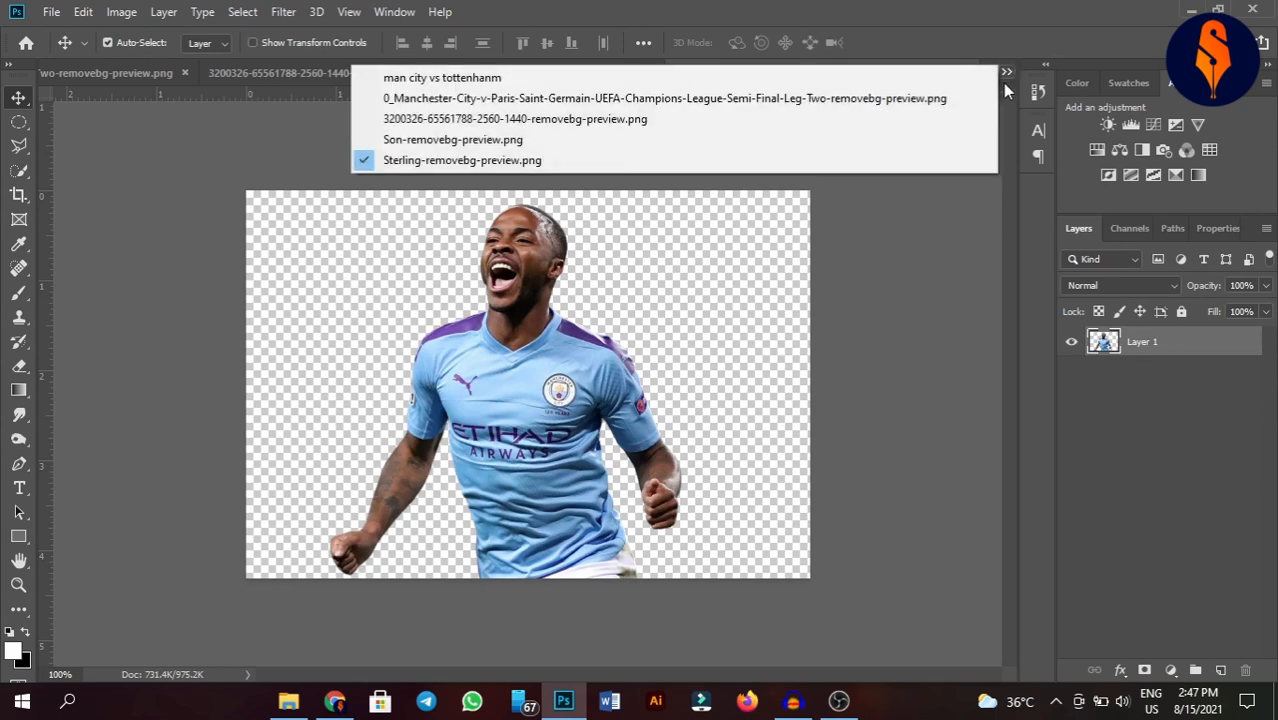
pyautogui.click(776, 99)
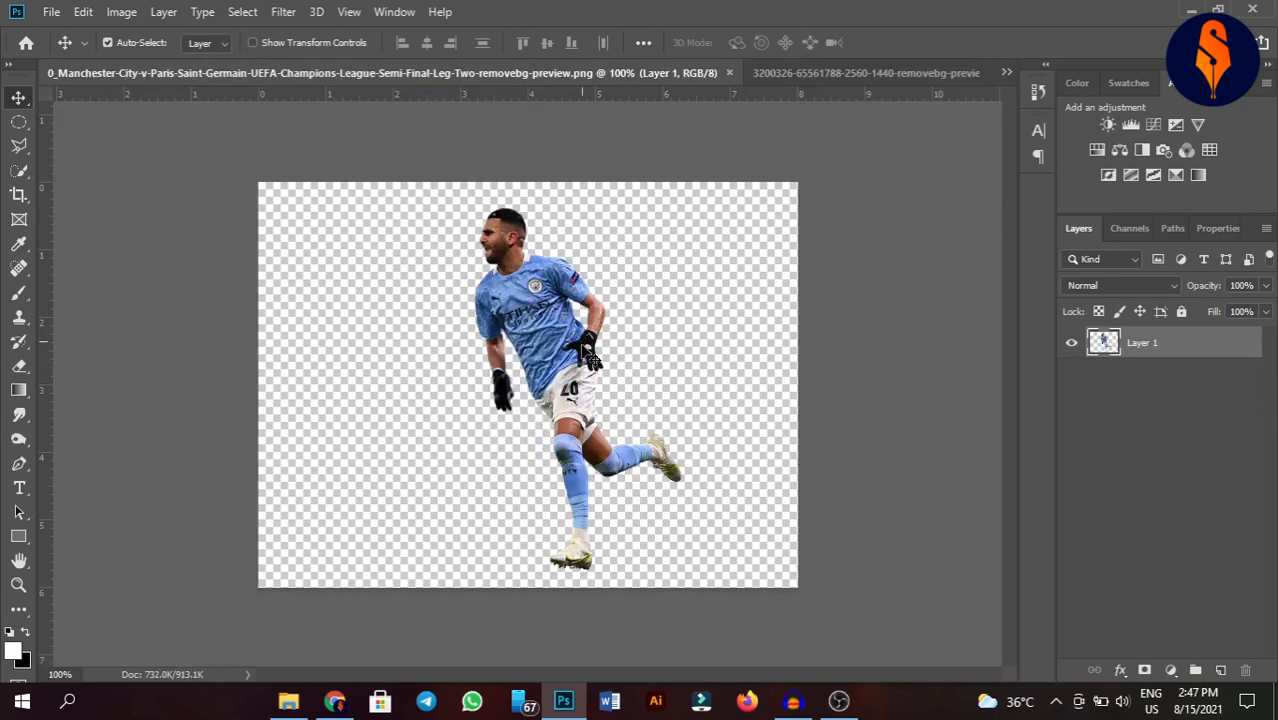
pyautogui.moveTo(584, 352); pyautogui.dragTo(446, 265)
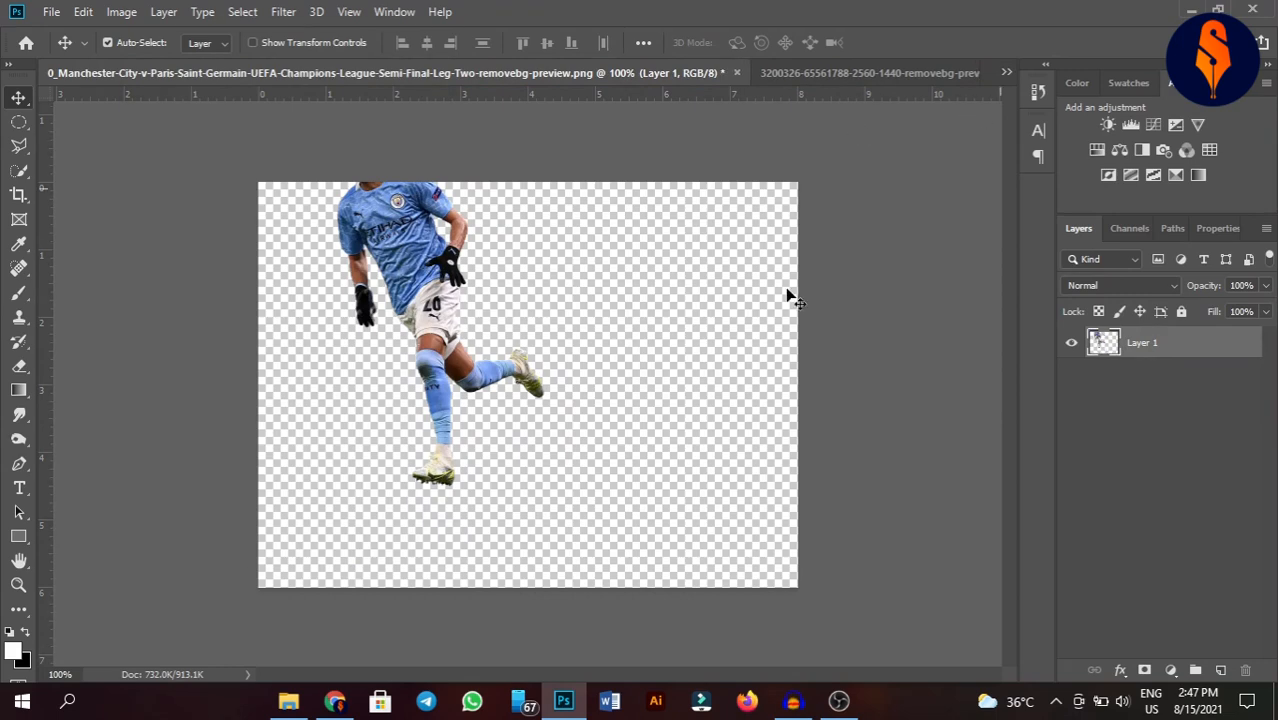
pyautogui.hotkey('ctrl', 'z')
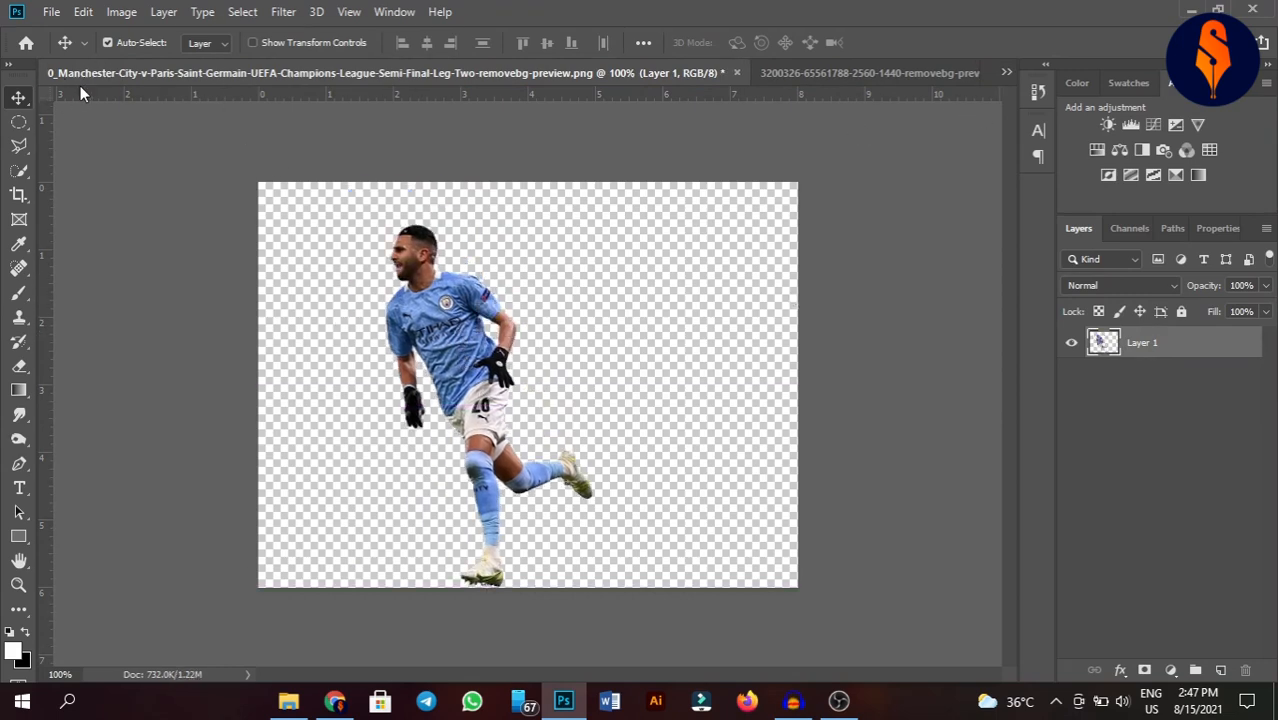
# Copy the running Manchester City player cutout into the poster document, just right of the canvas centre.
pyautogui.click(1006, 72)
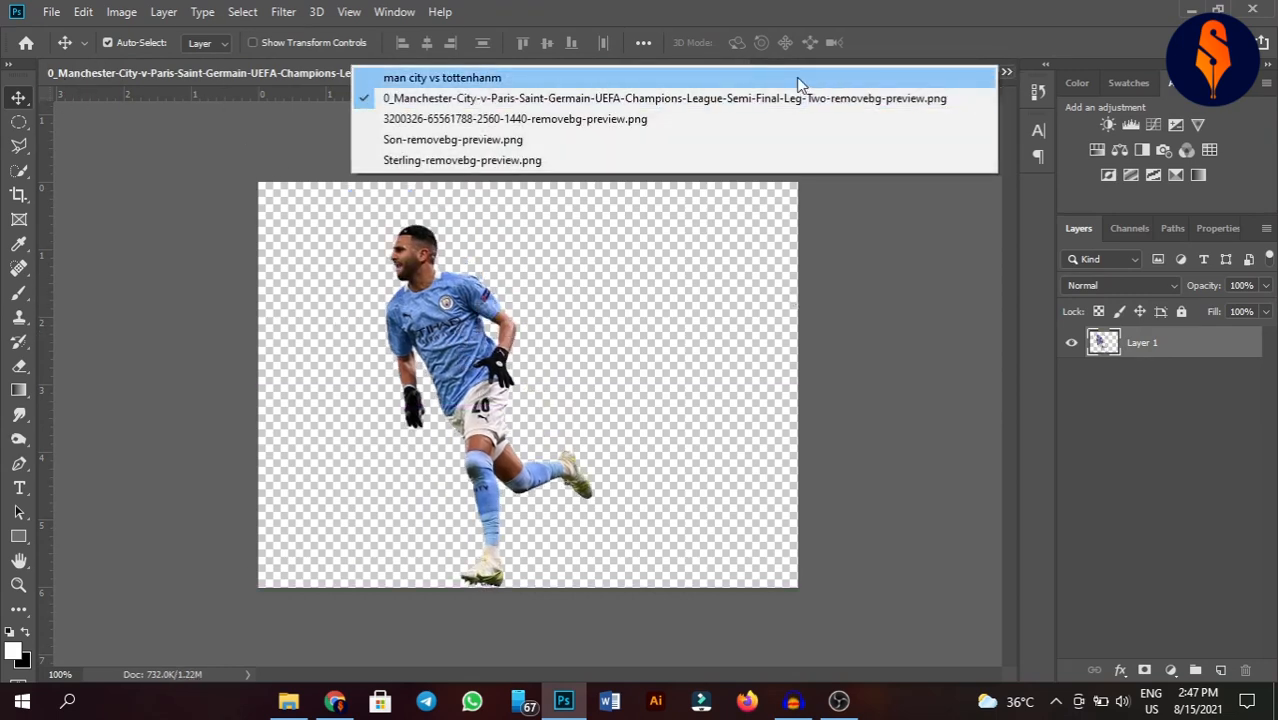
pyautogui.click(799, 80)
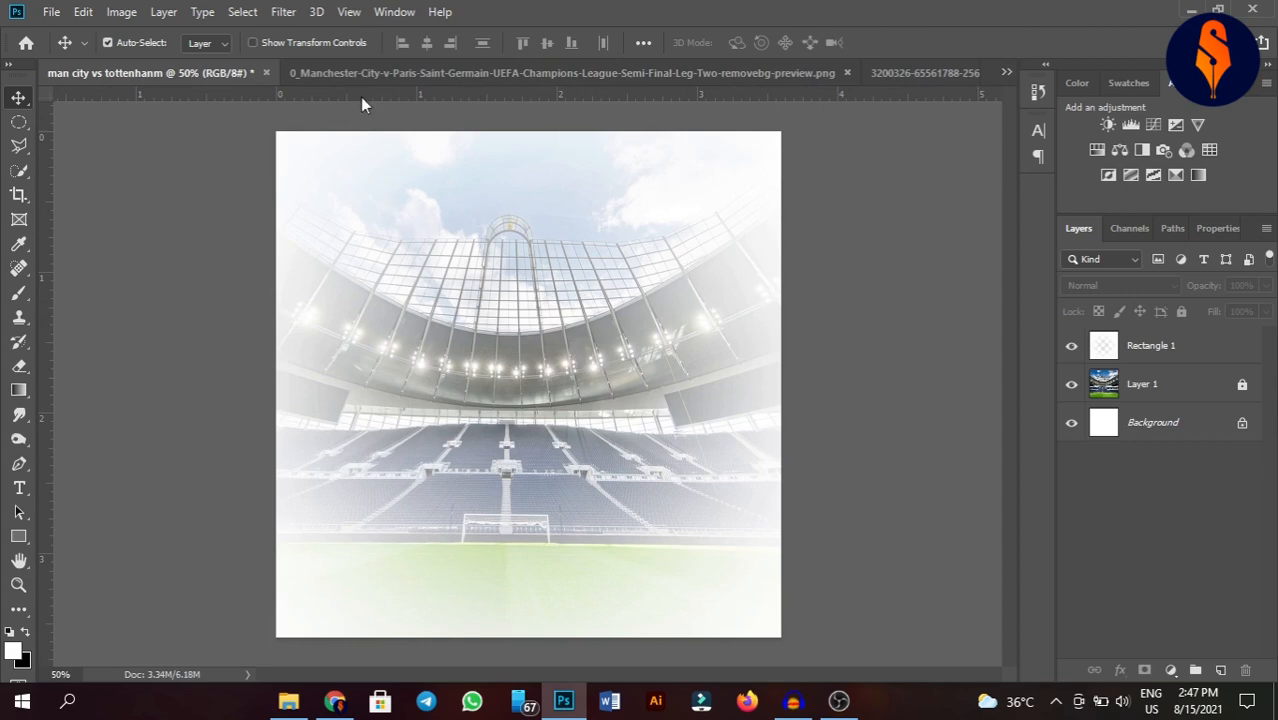
pyautogui.click(374, 72)
pyautogui.moveTo(452, 326); pyautogui.dragTo(600, 365)
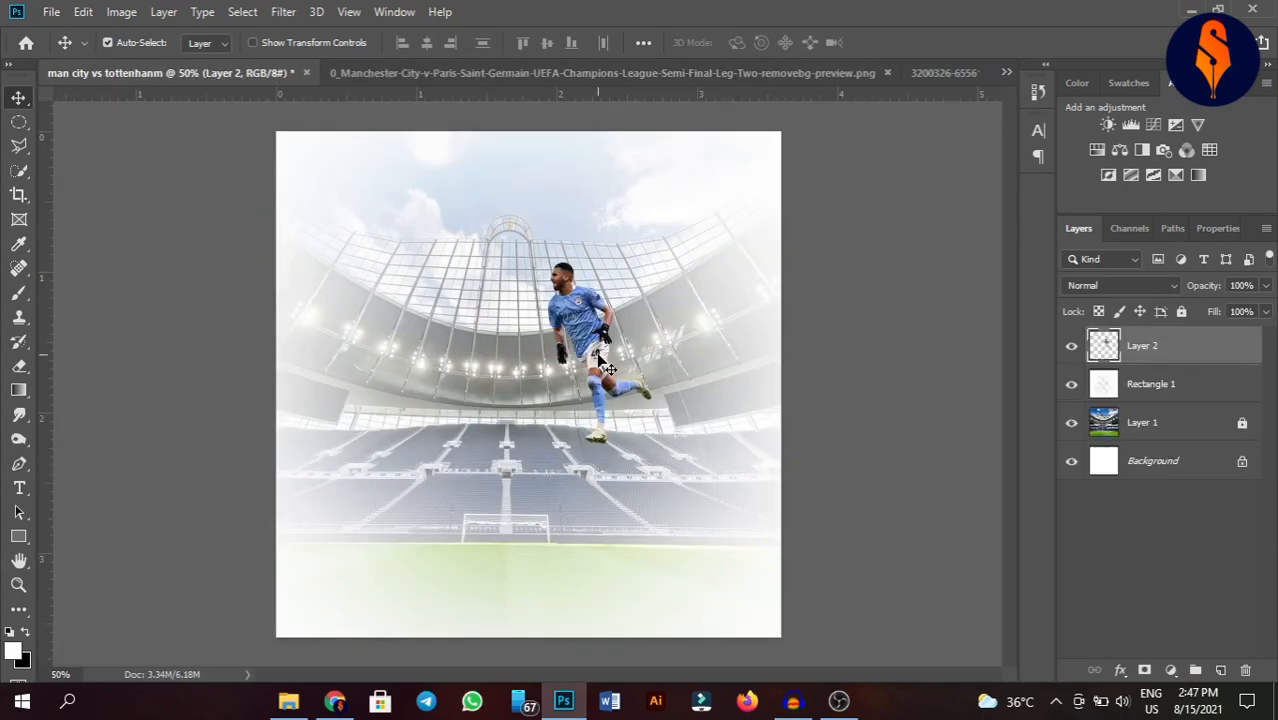
# Close the running Manchester City player's source image without saving its changes.
pyautogui.click(629, 80)
pyautogui.click(887, 72)
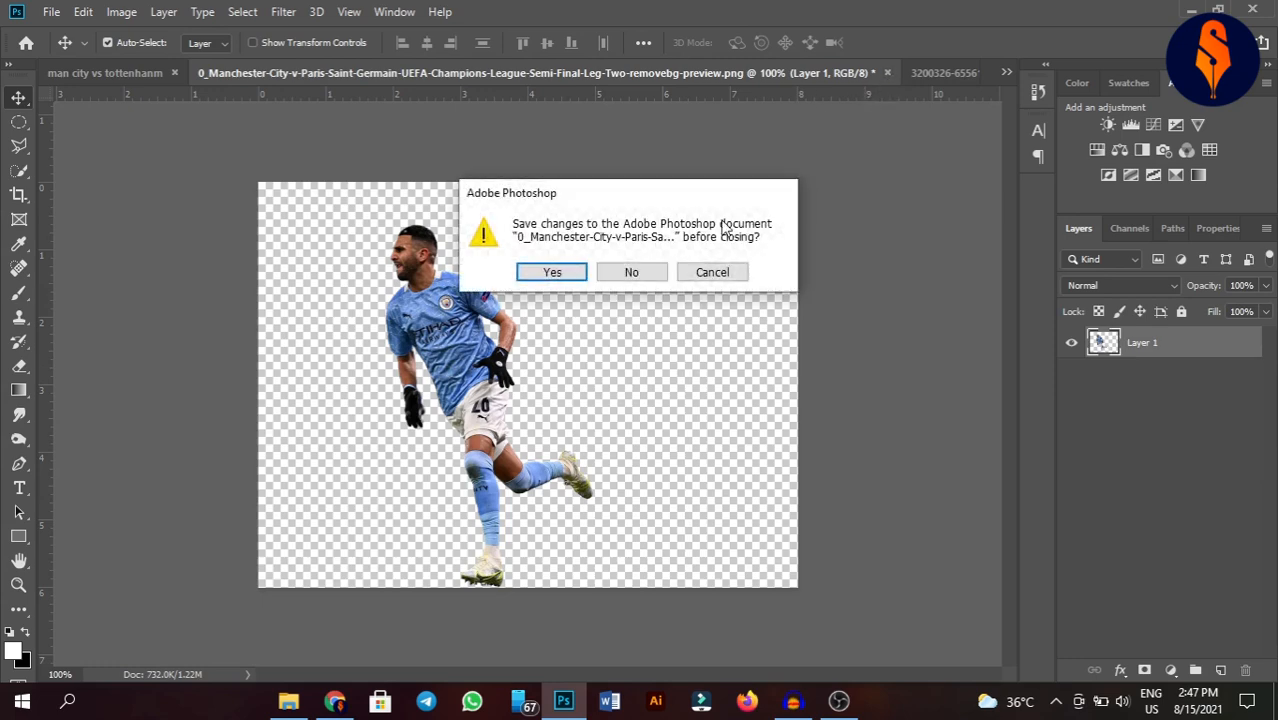
pyautogui.click(626, 272)
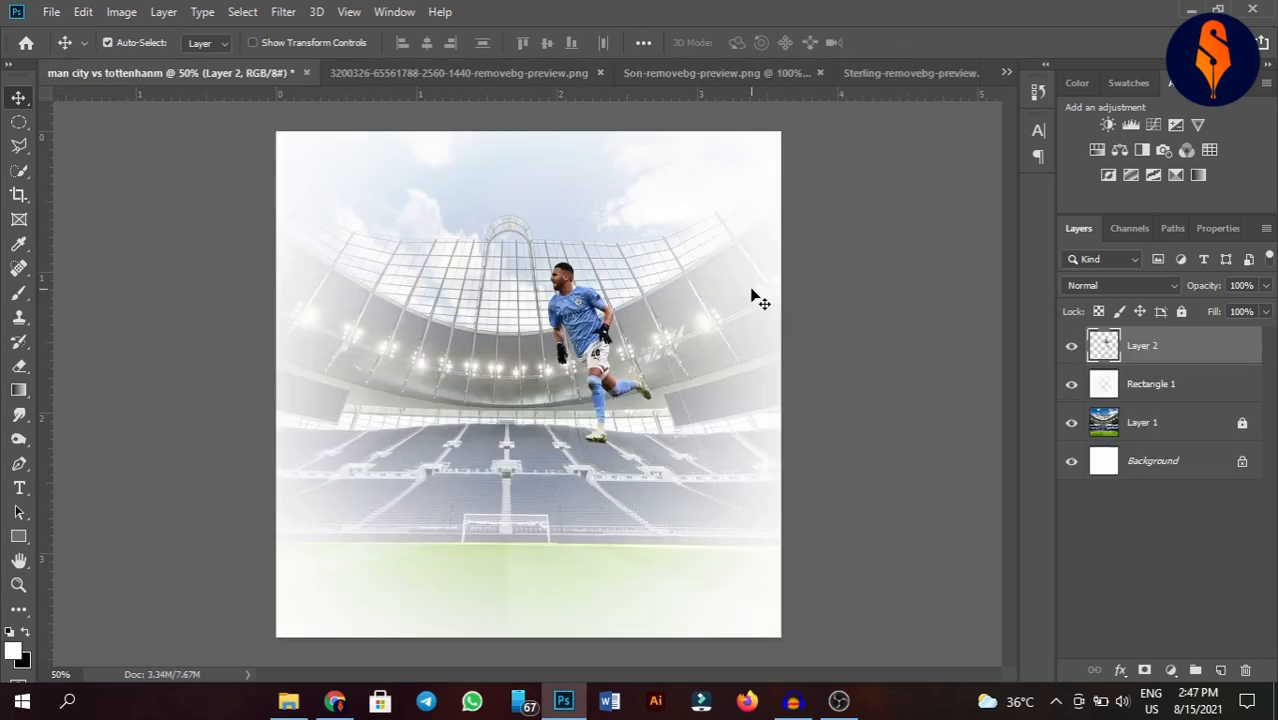
pyautogui.click(512, 74)
pyautogui.moveTo(583, 342); pyautogui.dragTo(360, 350)
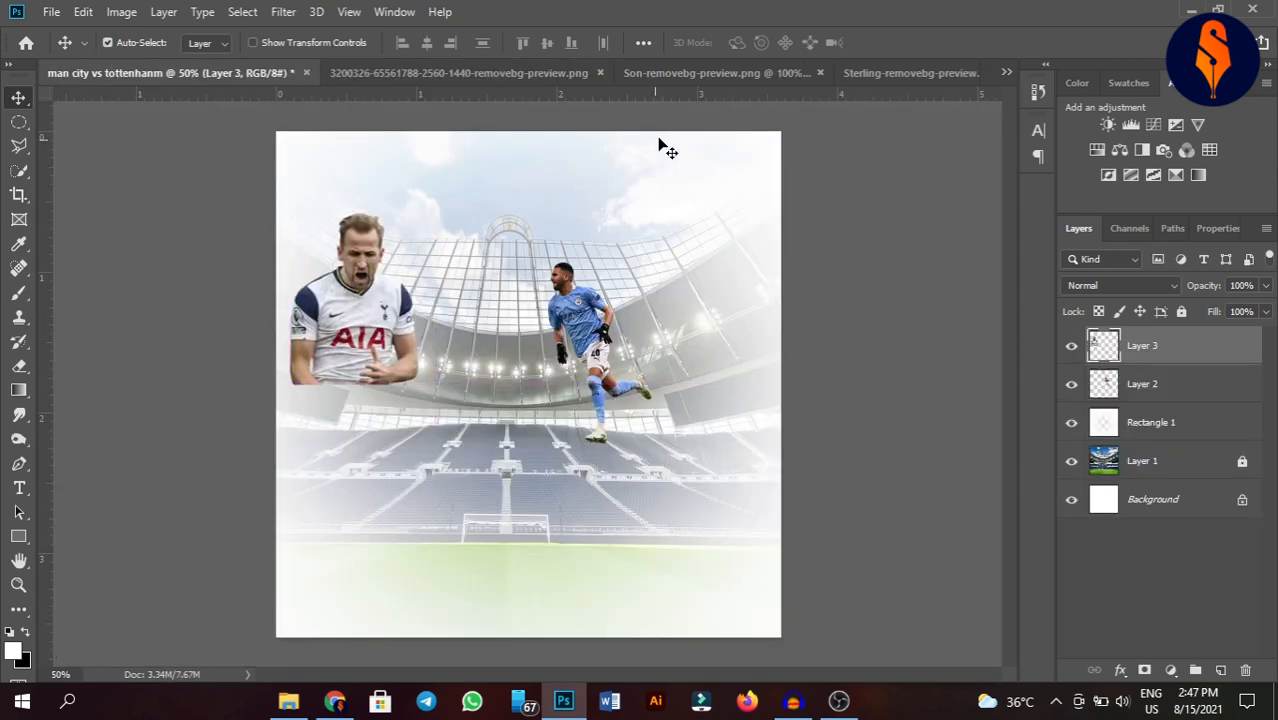
pyautogui.click(469, 78)
pyautogui.click(615, 73)
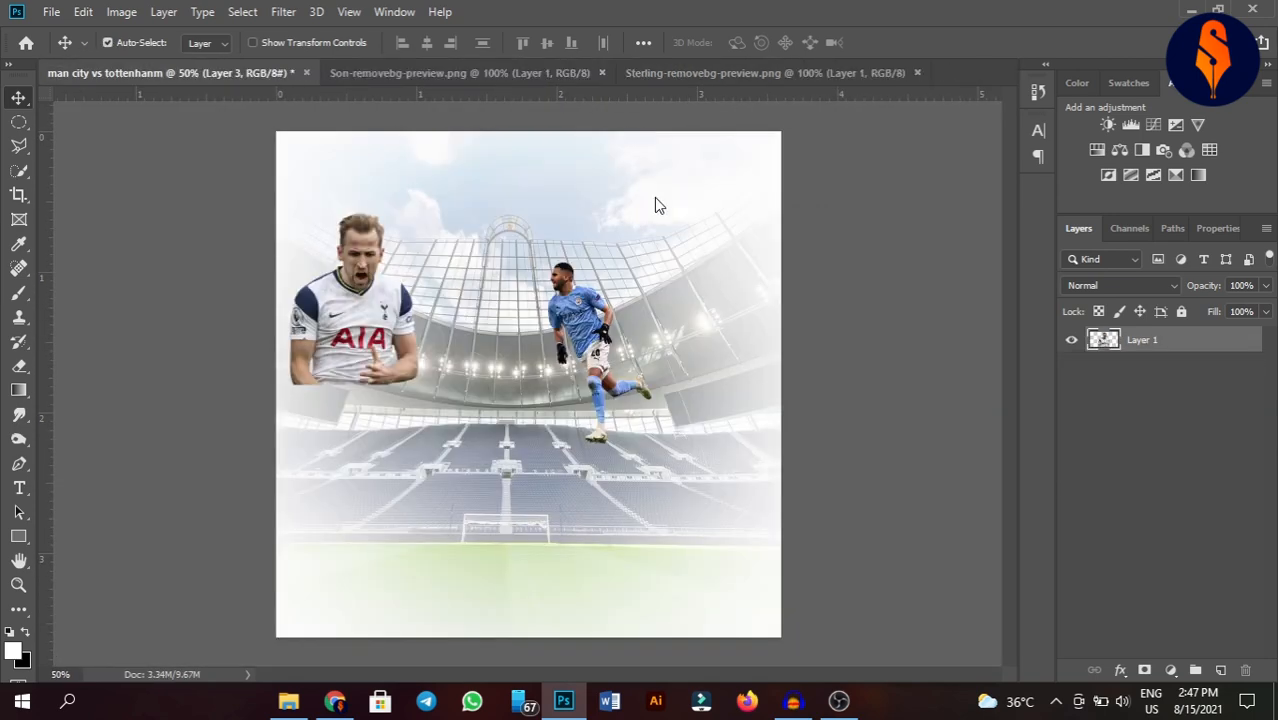
pyautogui.click(491, 73)
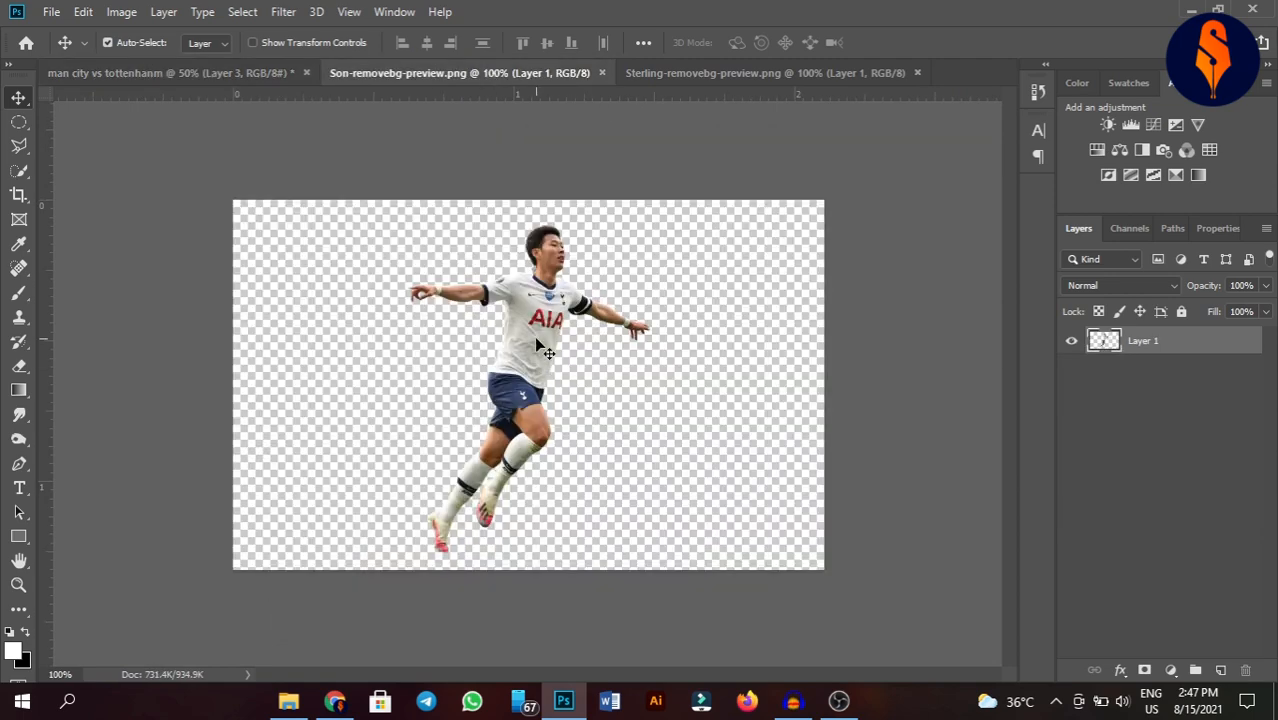
pyautogui.moveTo(534, 333); pyautogui.dragTo(290, 440)
# Close Son-removebg-preview.png and copy the player from Sterling-removebg-preview.png into the poster, on the upper right of the stadium.
pyautogui.click(517, 72)
pyautogui.click(602, 73)
pyautogui.click(509, 72)
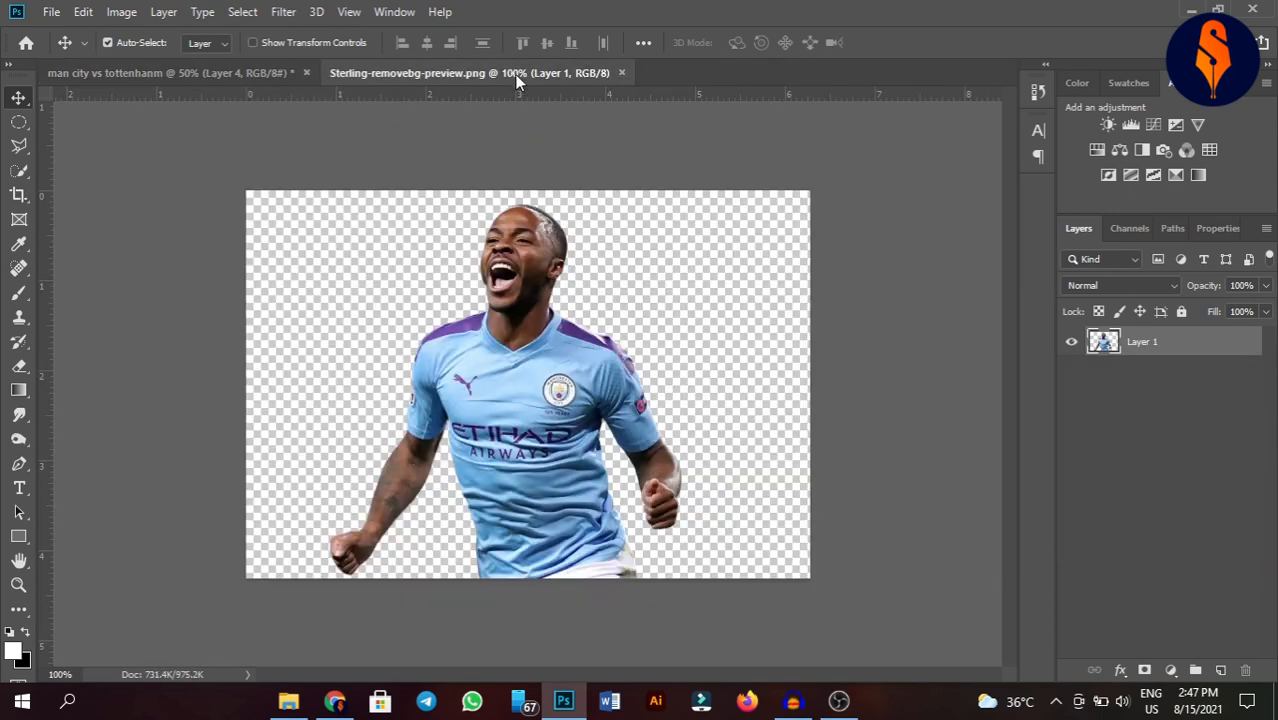
pyautogui.moveTo(536, 402); pyautogui.dragTo(645, 307)
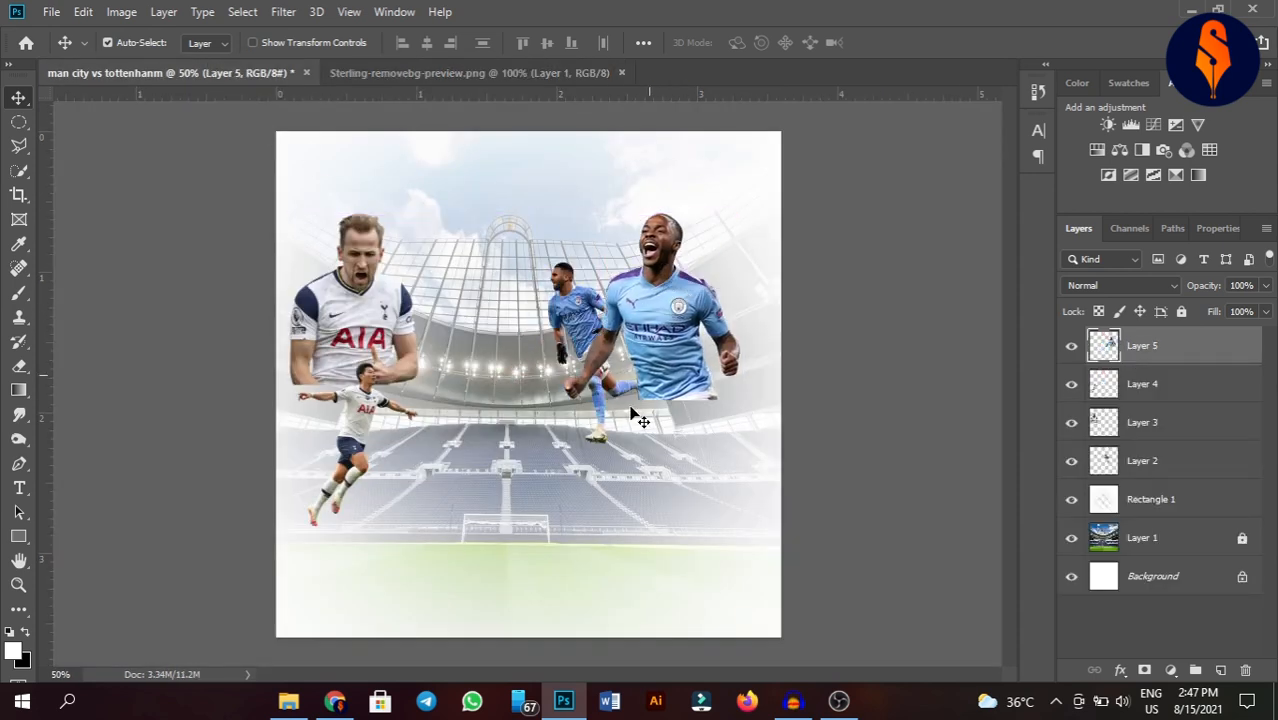
# Raise the running Manchester City player's layer to the top of the stack and reposition both running players beneath their larger teammates.
pyautogui.click(601, 379)
pyautogui.click(675, 347)
pyautogui.click(595, 397)
pyautogui.moveTo(1150, 466); pyautogui.dragTo(1145, 349)
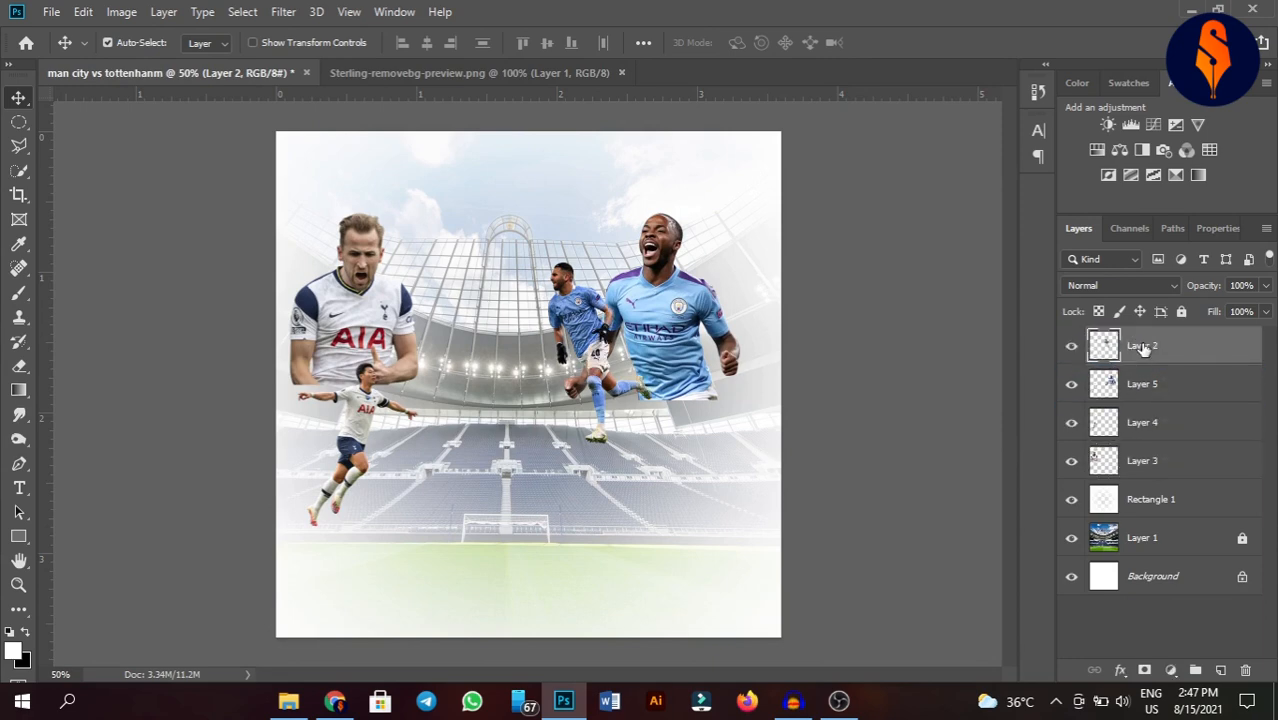
pyautogui.moveTo(622, 372); pyautogui.dragTo(700, 477)
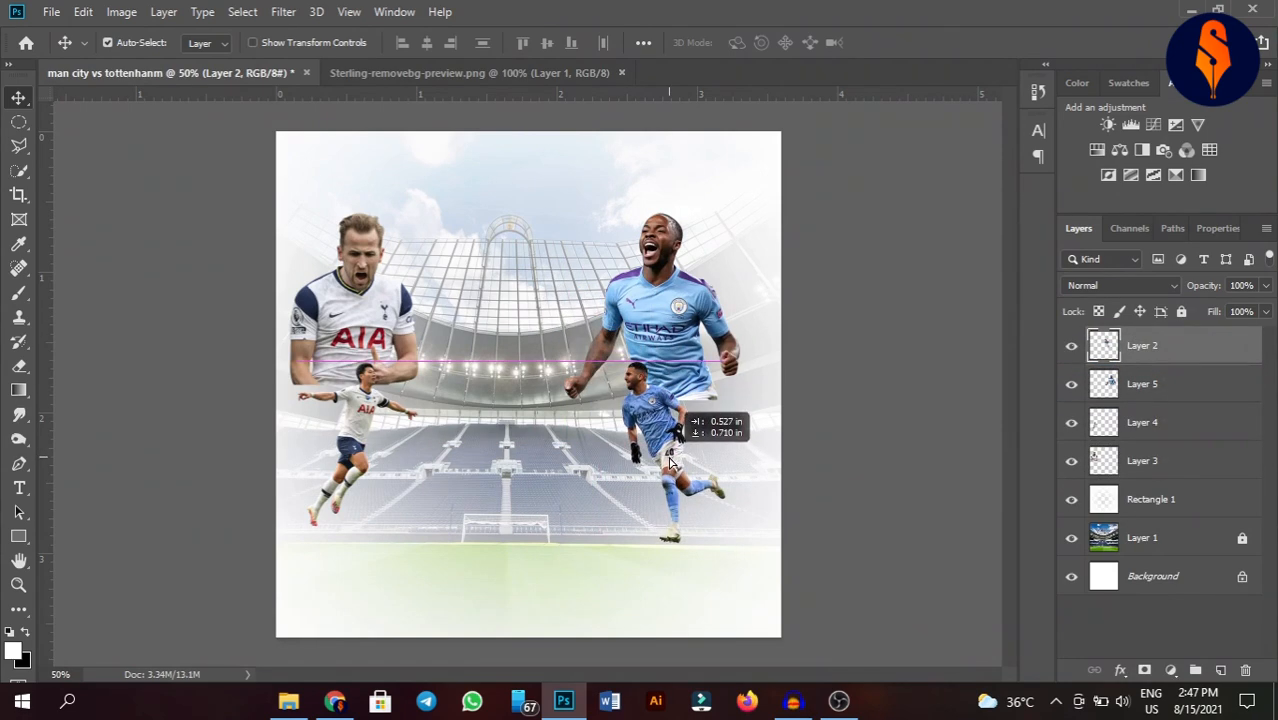
pyautogui.moveTo(380, 452)
pyautogui.mouseDown()
pyautogui.moveTo(368, 448)
pyautogui.moveTo(370, 432)
pyautogui.moveTo(379, 438)
pyautogui.mouseUp()
# Scale the large Tottenham player up to about 145%, extending him down and toward the canvas centre.
pyautogui.click(370, 315)
pyautogui.hotkey('ctrl', 't')
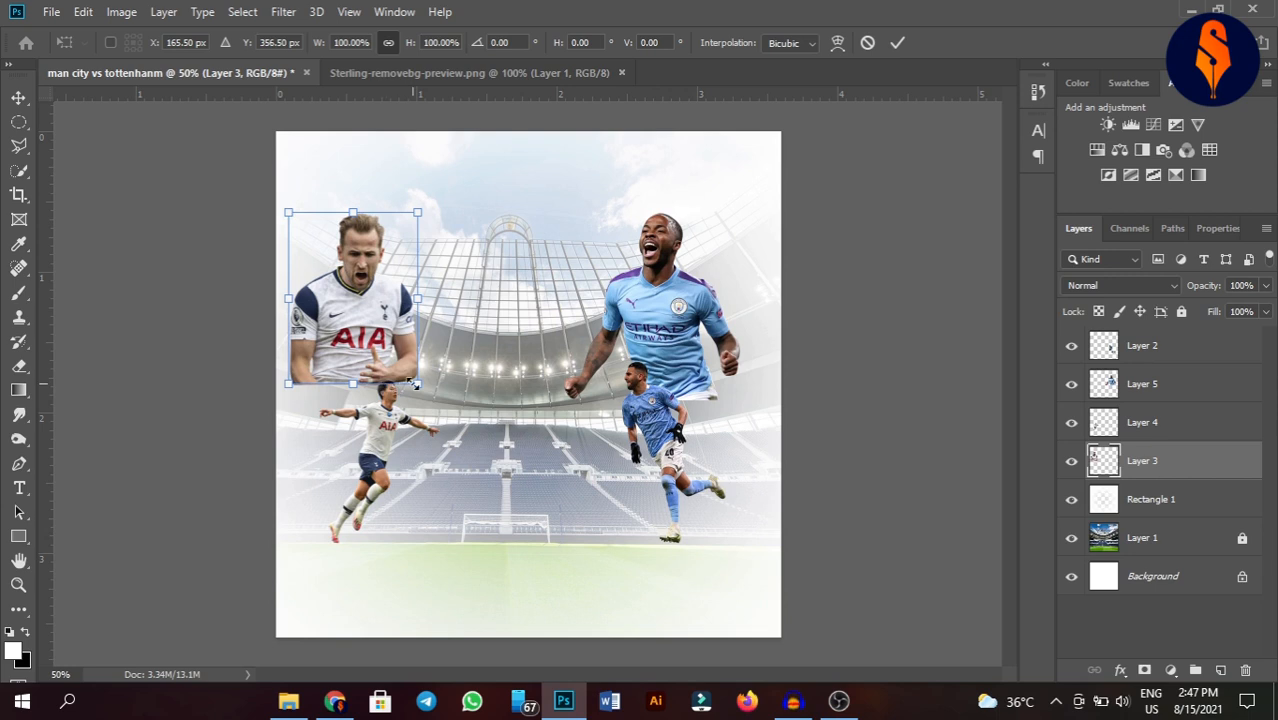
pyautogui.moveTo(414, 385); pyautogui.dragTo(473, 460)
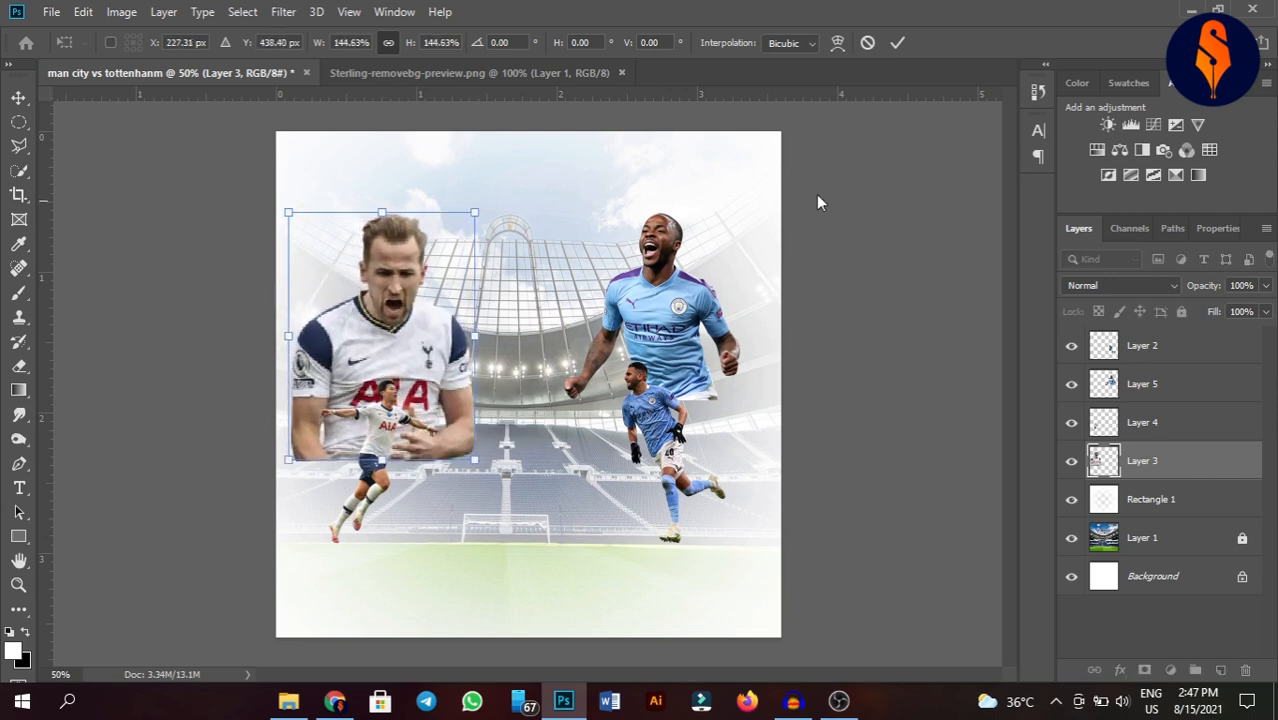
pyautogui.click(897, 42)
pyautogui.press('v')
# Scale the large Manchester City player up to about 139%, extending him downward behind the running teammate.
pyautogui.click(677, 310)
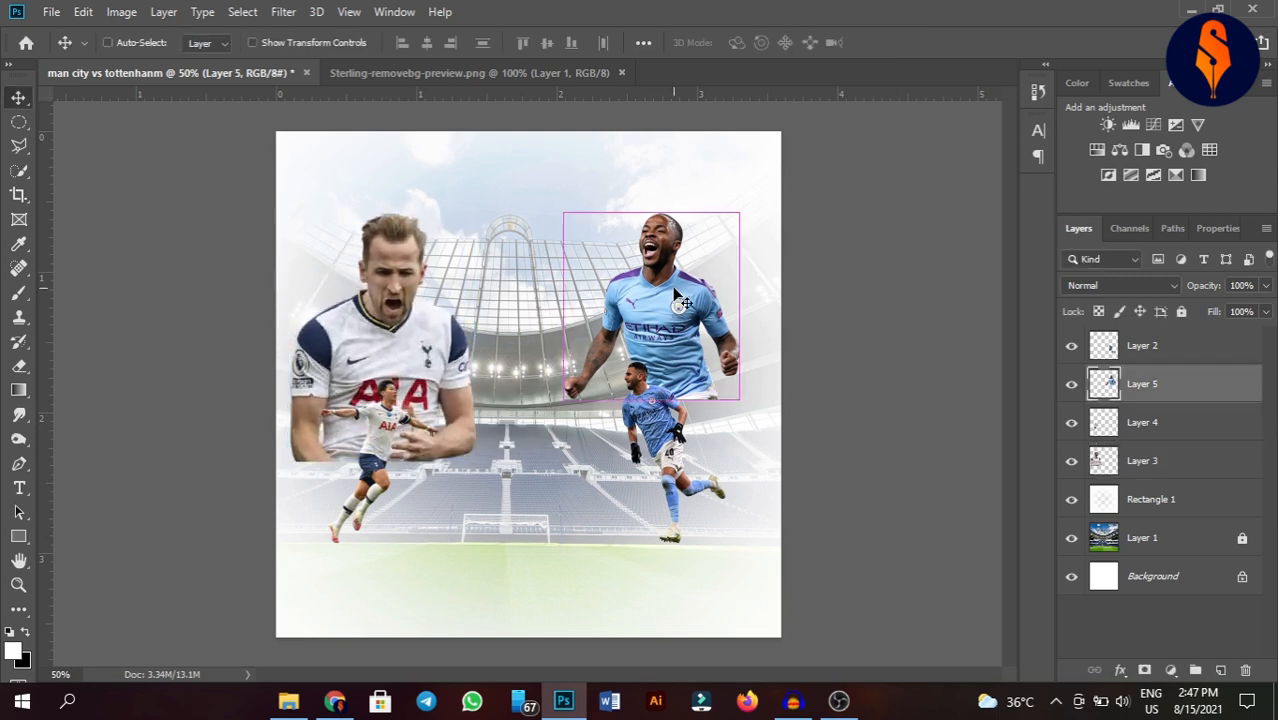
pyautogui.hotkey('ctrl', 't')
pyautogui.moveTo(656, 399); pyautogui.dragTo(658, 477)
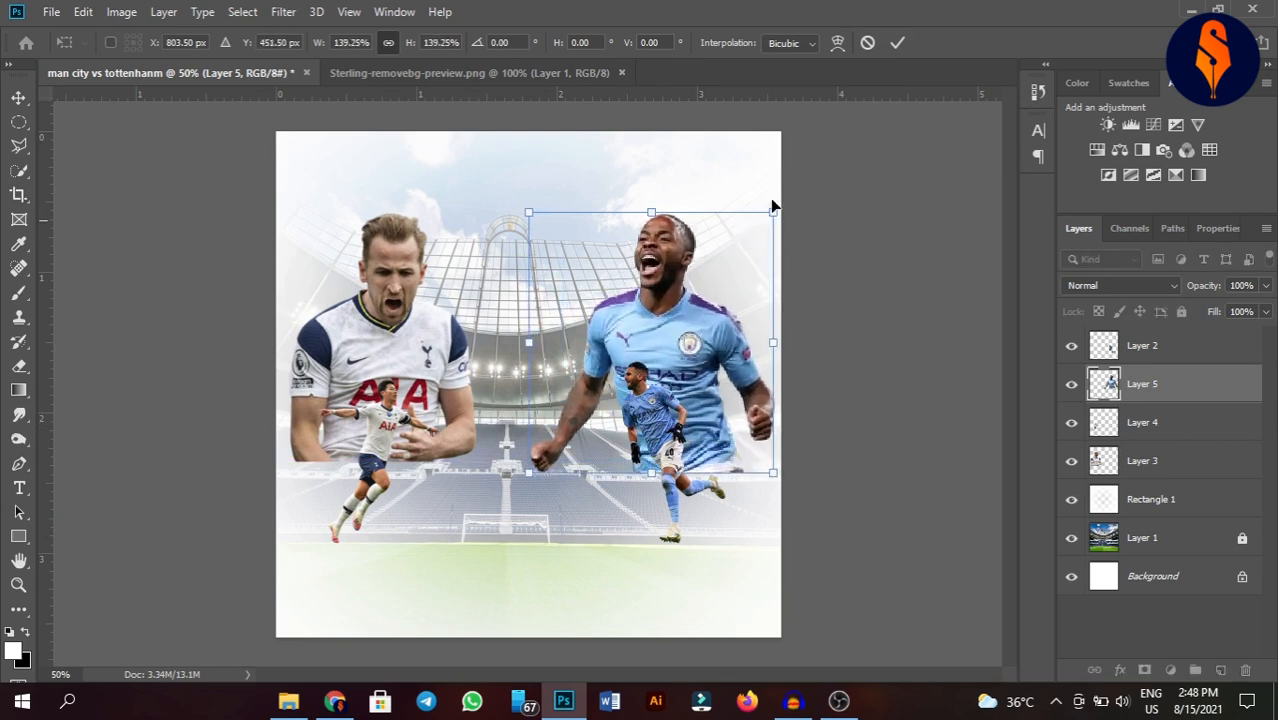
pyautogui.click(899, 40)
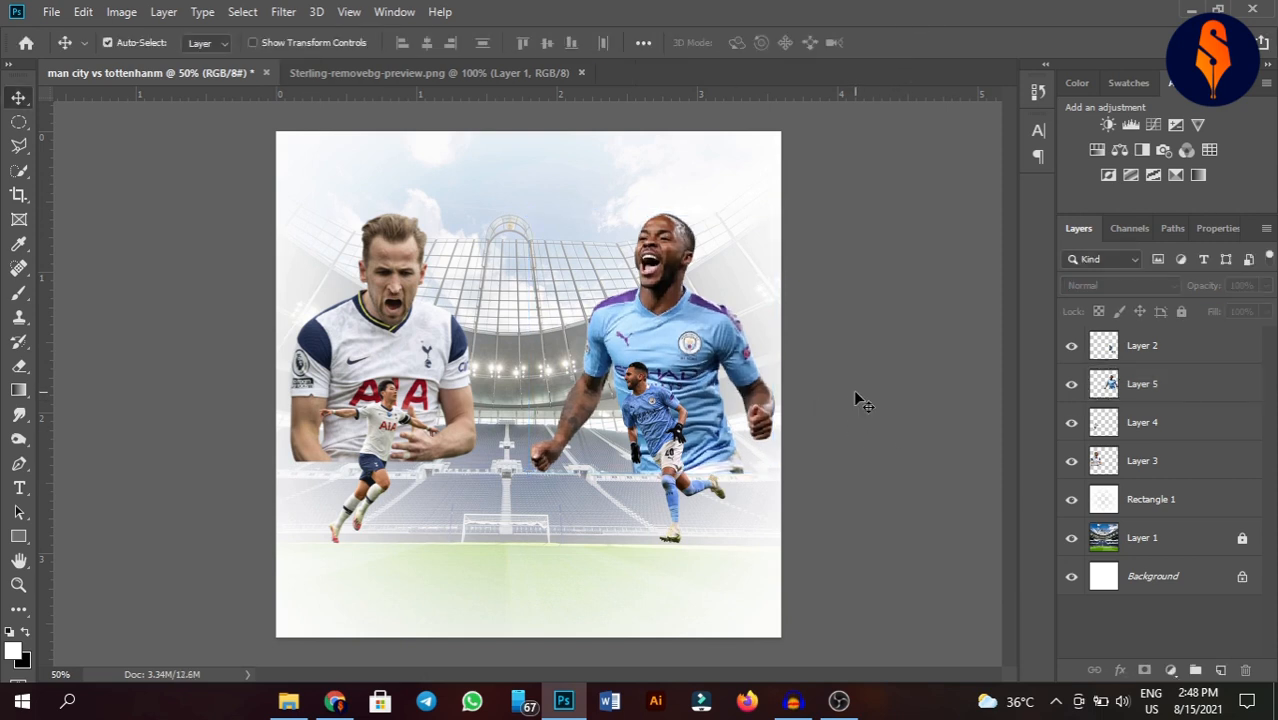
# Apply a blue Color Overlay to the Rectangle 1 layer and set the layer's opacity to 81%.
pyautogui.click(732, 164)
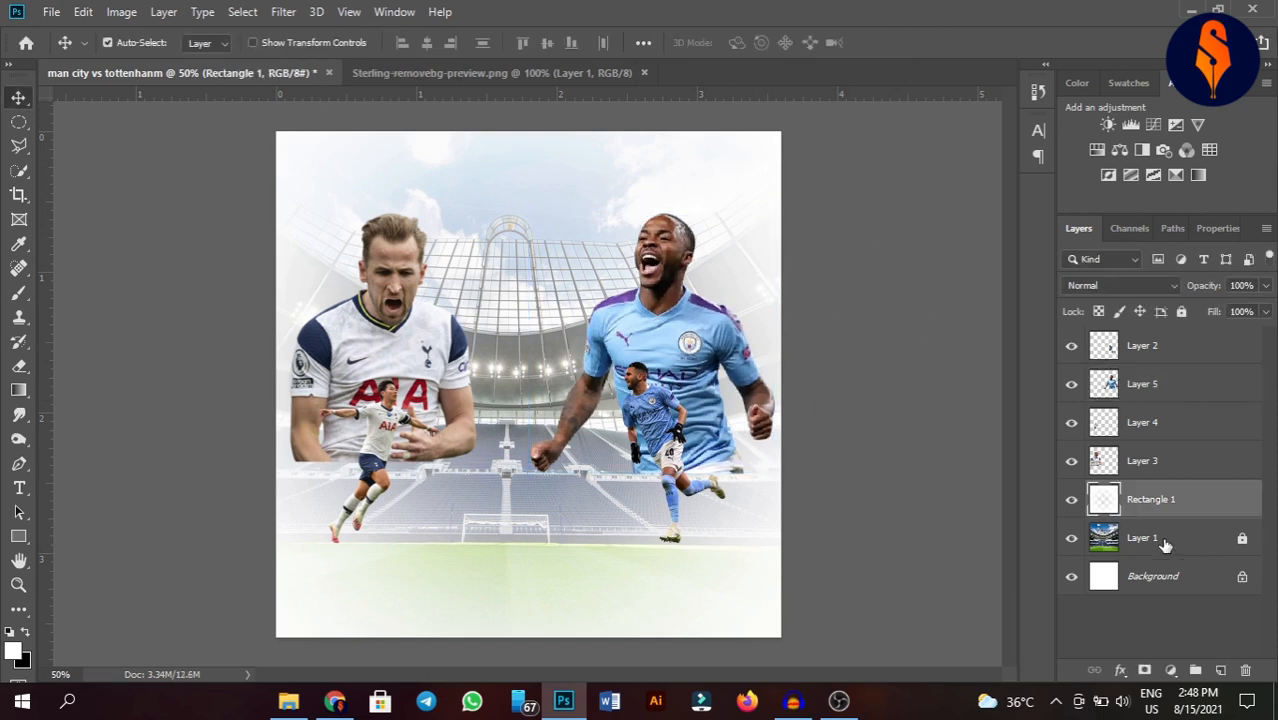
pyautogui.click(1121, 669)
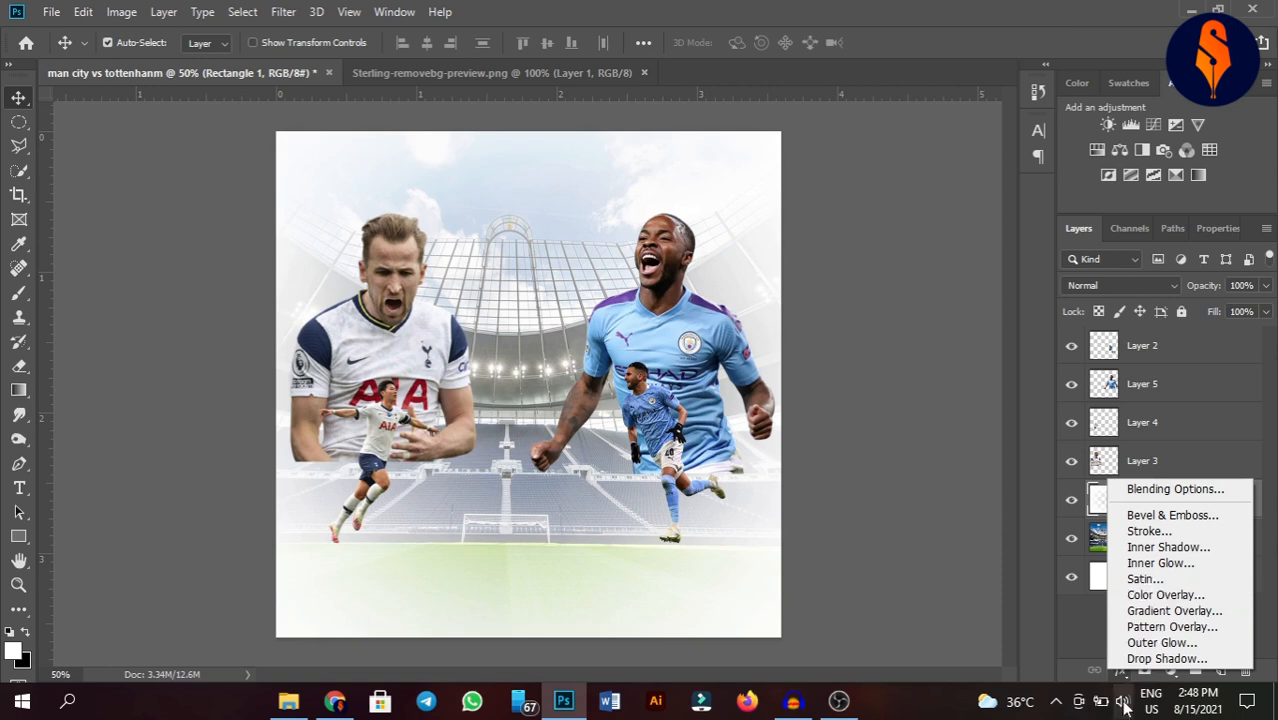
pyautogui.click(1172, 600)
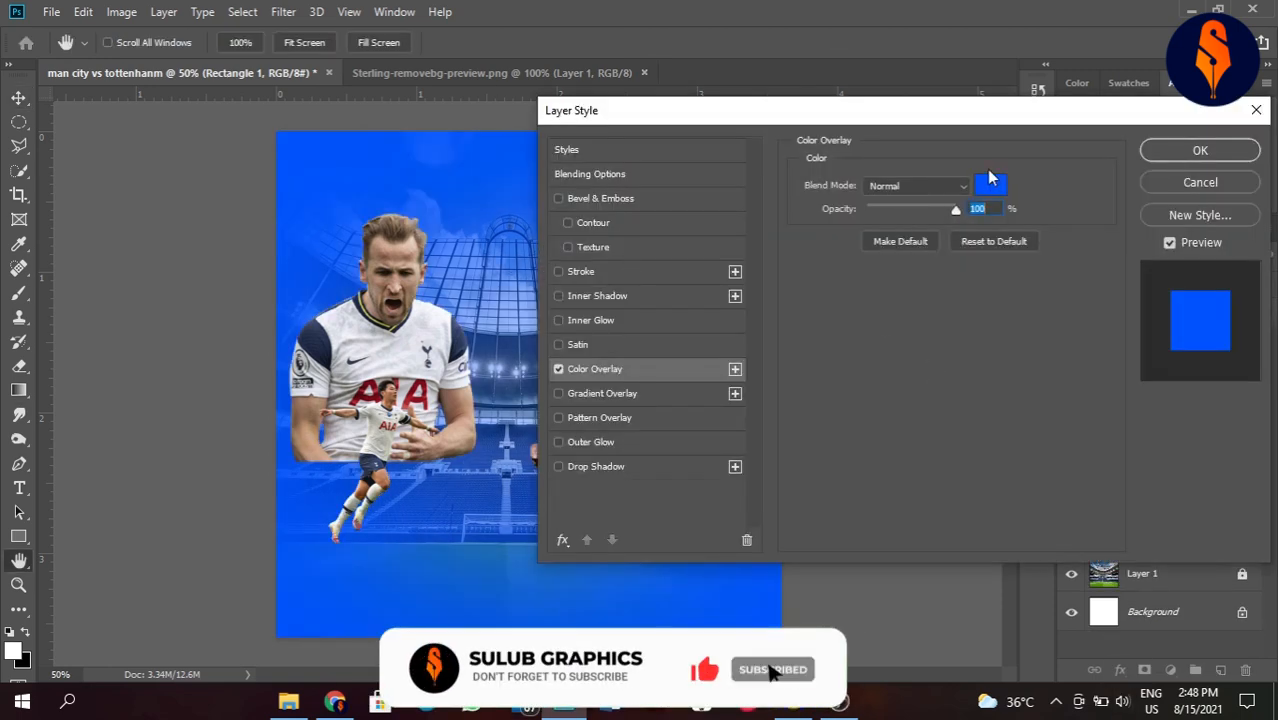
pyautogui.moveTo(1060, 112); pyautogui.dragTo(703, 112)
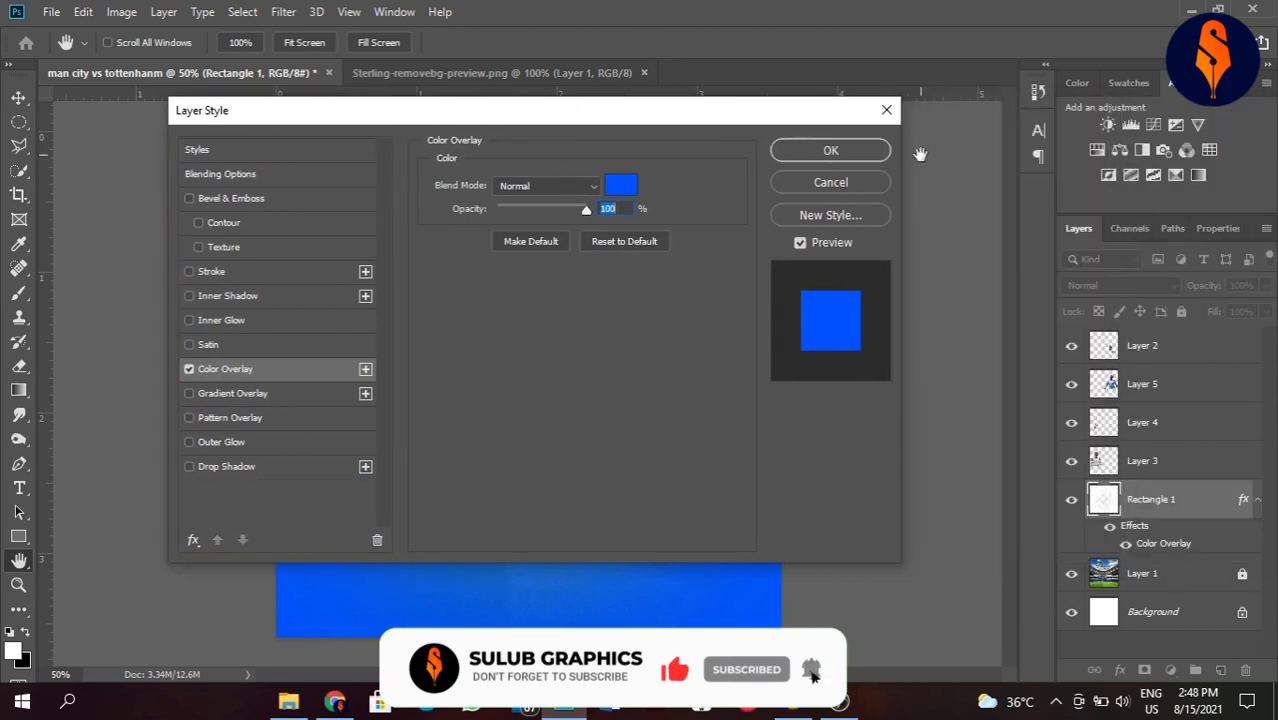
pyautogui.click(840, 152)
pyautogui.moveTo(1213, 291); pyautogui.dragTo(1199, 293)
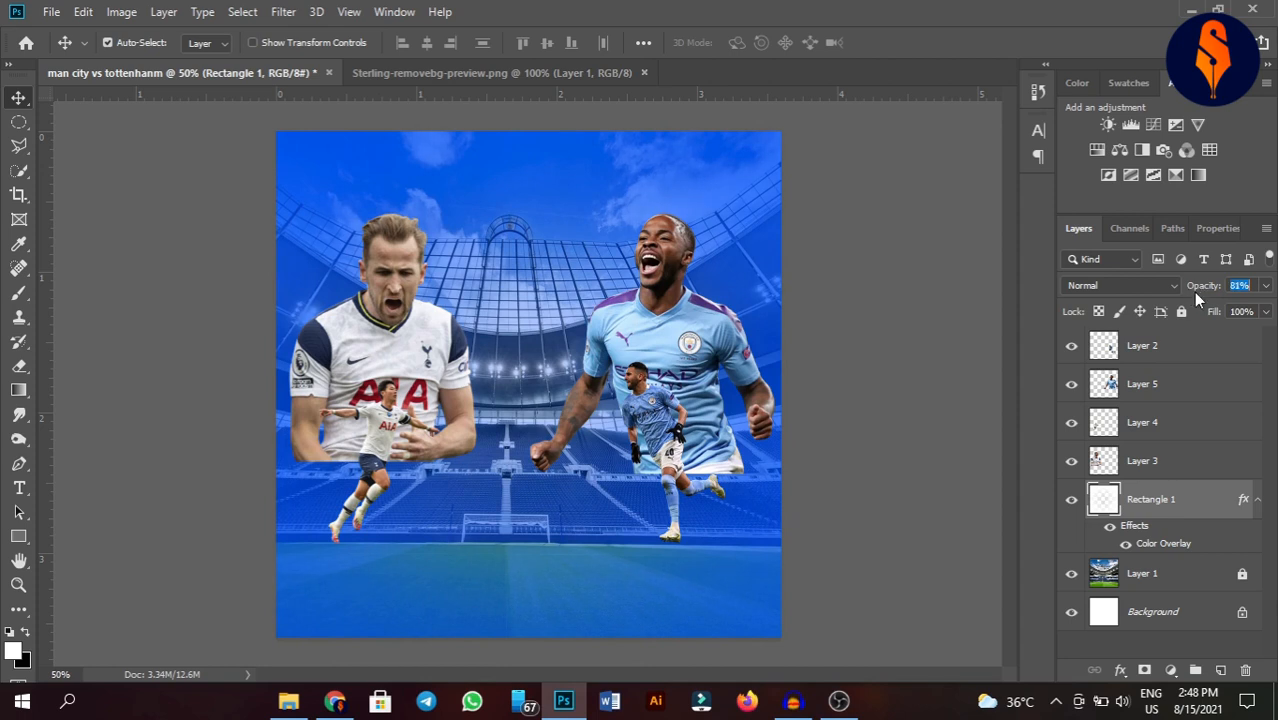
pyautogui.click(906, 312)
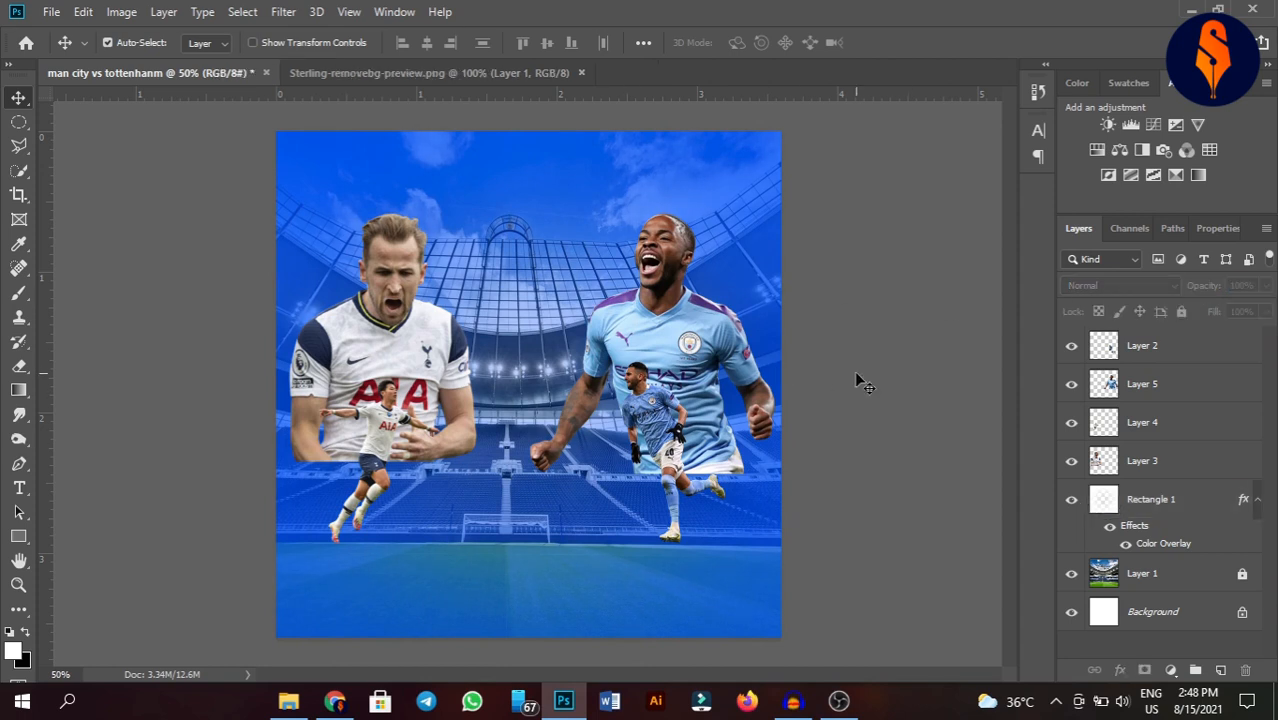
# Fade out the lower edge of the large Tottenham player with the Eraser at a brush size of 400.
pyautogui.click(425, 333)
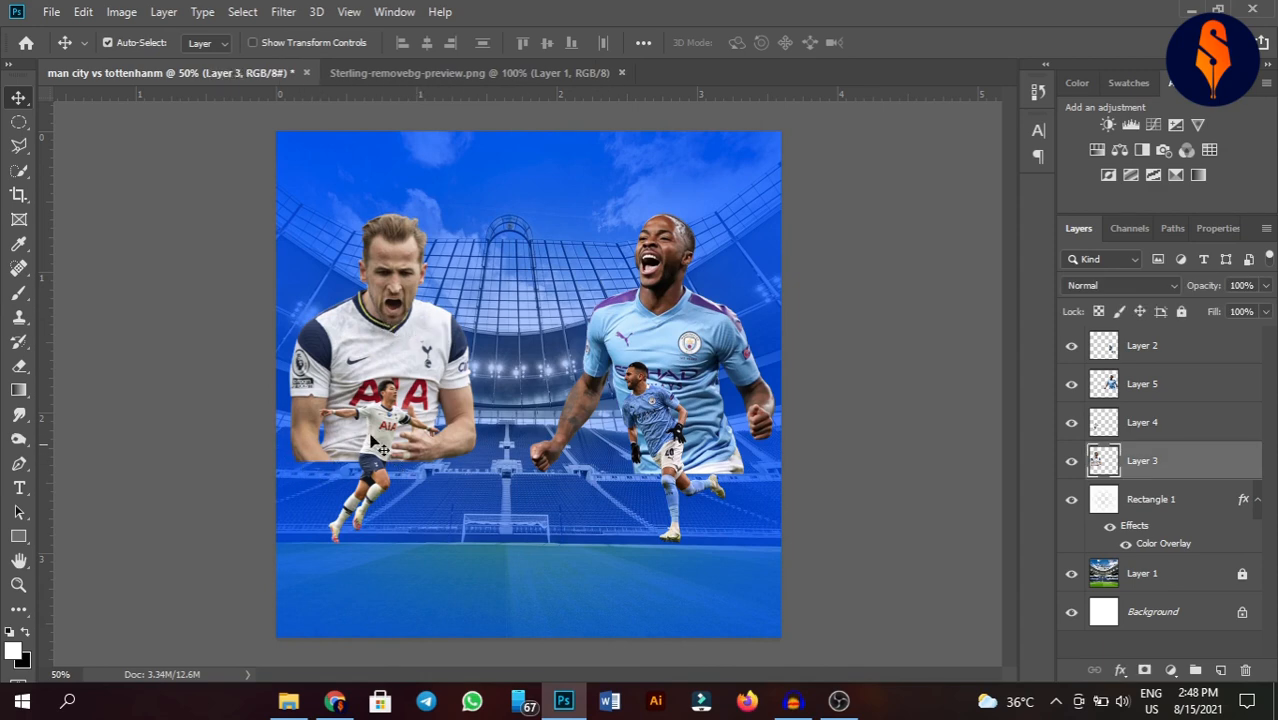
pyautogui.click(19, 366)
pyautogui.press('[')
pyautogui.press('[')
pyautogui.press('[')
pyautogui.press('[')
pyautogui.press('[')
pyautogui.press('[')
pyautogui.press('[')
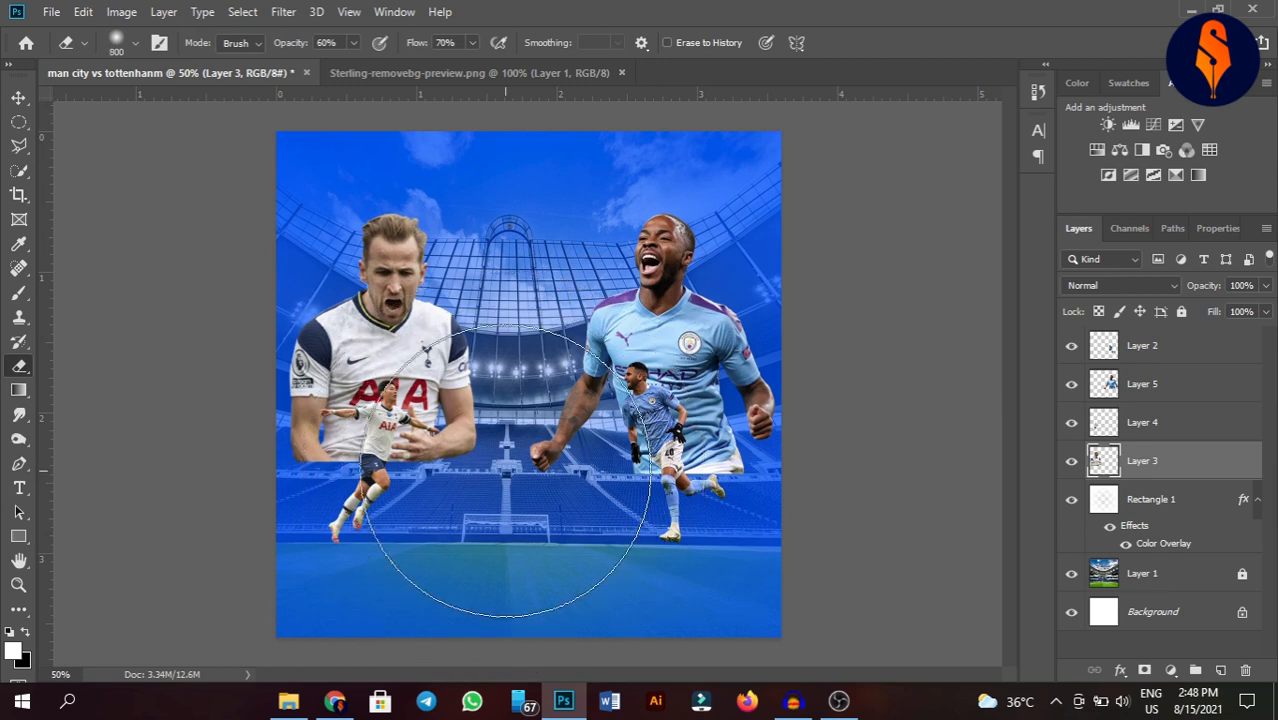
pyautogui.moveTo(463, 532)
pyautogui.mouseDown()
pyautogui.moveTo(411, 533)
pyautogui.moveTo(542, 536)
pyautogui.moveTo(242, 545)
pyautogui.mouseUp()
pyautogui.moveTo(103, 549)
pyautogui.mouseDown()
pyautogui.moveTo(462, 537)
pyautogui.moveTo(272, 524)
pyautogui.moveTo(460, 544)
pyautogui.moveTo(491, 538)
pyautogui.moveTo(319, 520)
pyautogui.moveTo(537, 520)
pyautogui.moveTo(365, 531)
pyautogui.mouseUp()
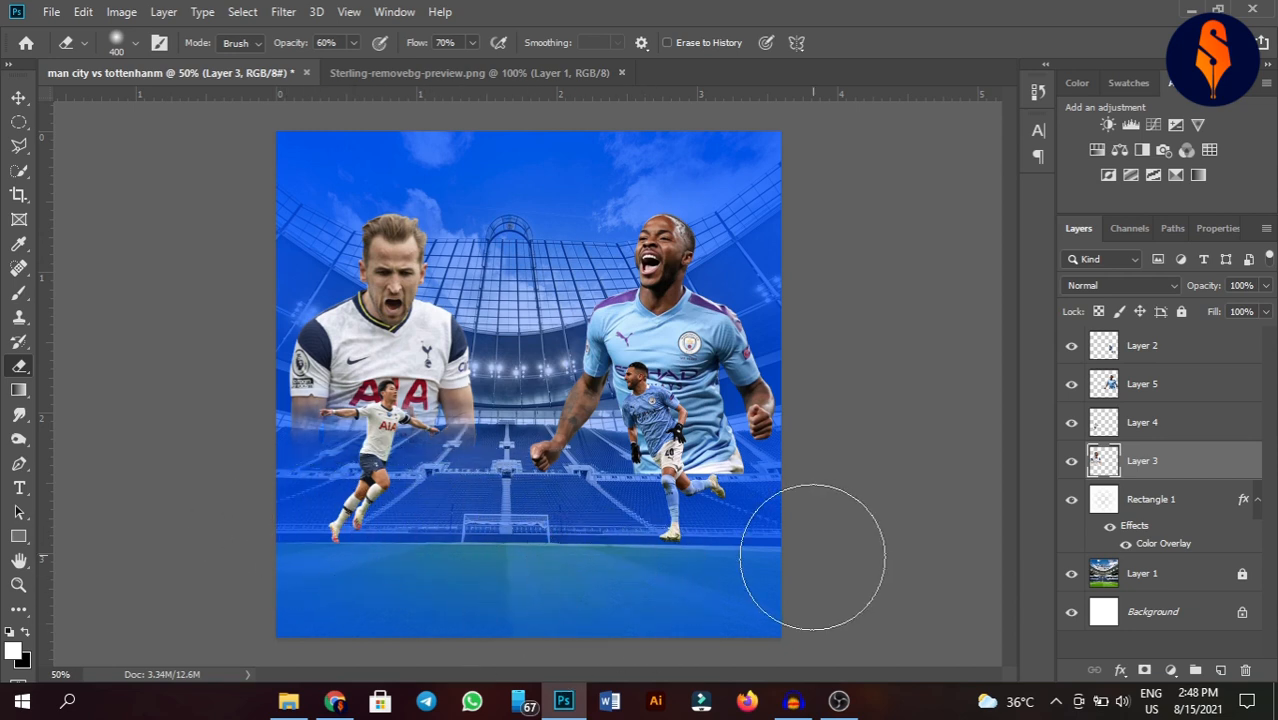
# Fade out the lower body and hands of the large Manchester City player with the Eraser, then deselect the layer.
pyautogui.click(19, 97)
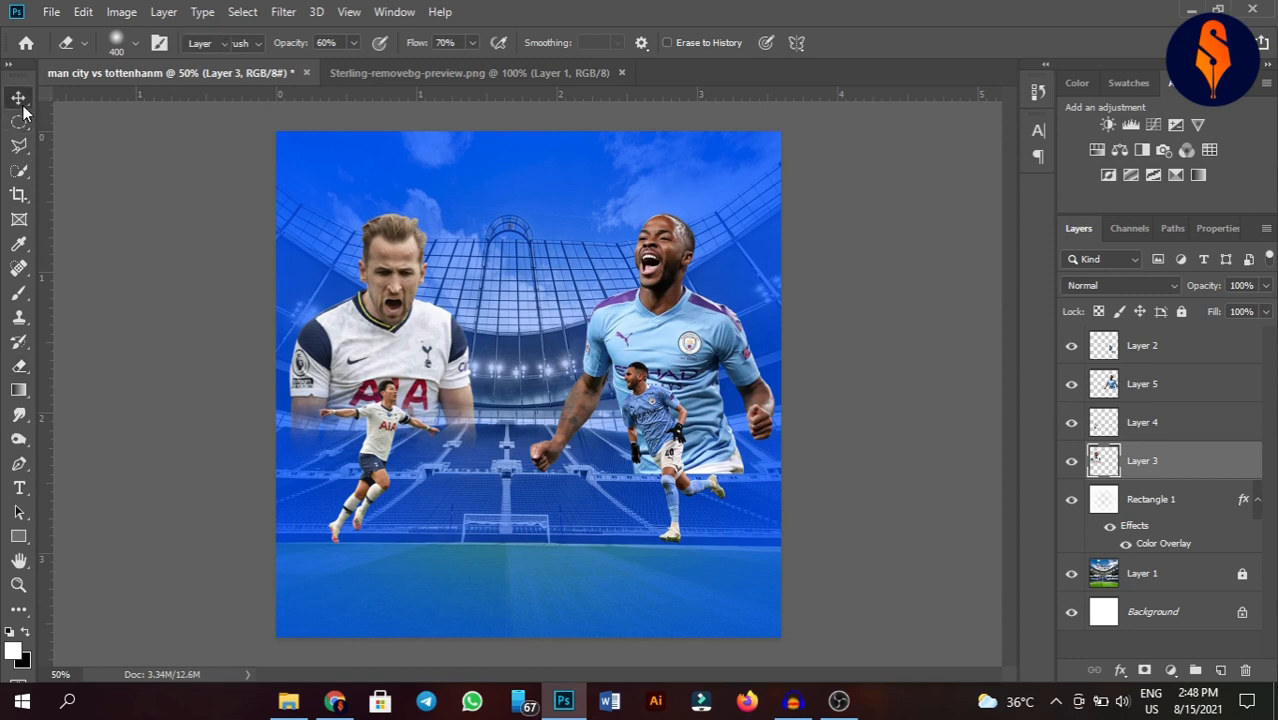
pyautogui.click(698, 402)
pyautogui.click(18, 367)
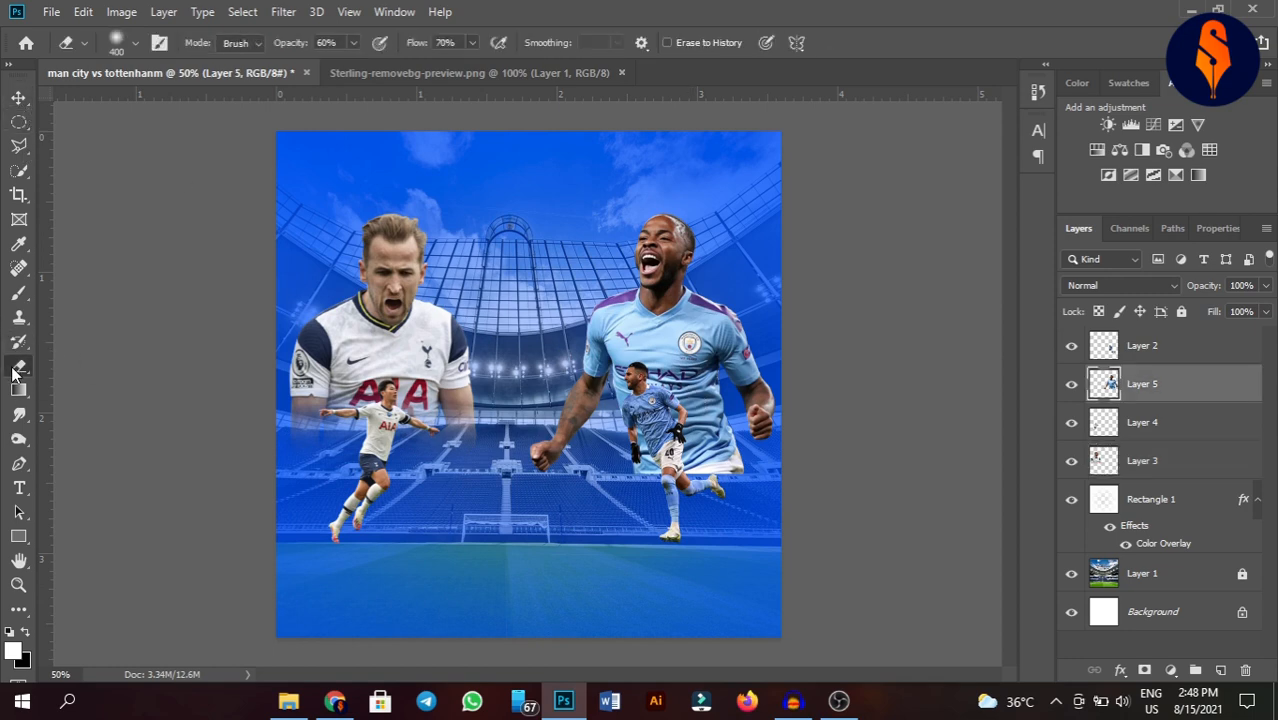
pyautogui.moveTo(779, 541); pyautogui.dragTo(542, 552)
pyautogui.moveTo(632, 552)
pyautogui.mouseDown()
pyautogui.moveTo(456, 548)
pyautogui.moveTo(780, 556)
pyautogui.moveTo(608, 542)
pyautogui.moveTo(776, 522)
pyautogui.moveTo(585, 515)
pyautogui.moveTo(782, 528)
pyautogui.moveTo(622, 520)
pyautogui.moveTo(662, 528)
pyautogui.moveTo(630, 497)
pyautogui.moveTo(720, 554)
pyautogui.mouseUp()
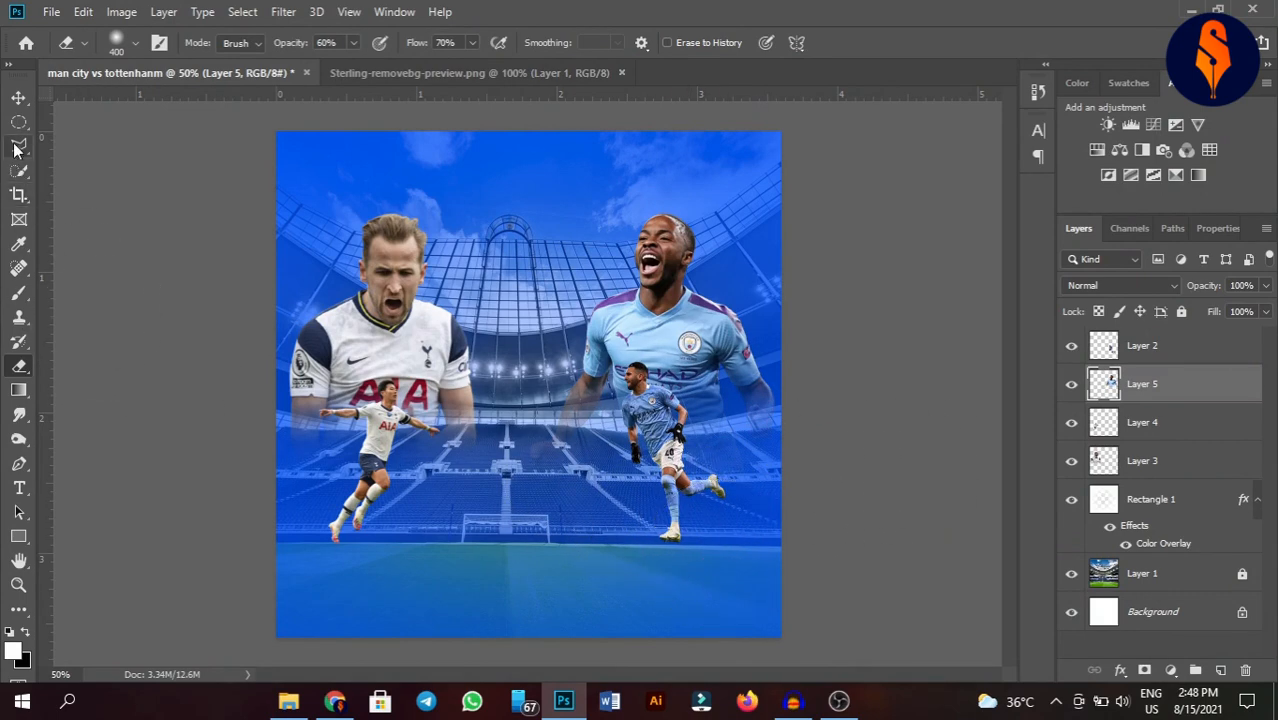
pyautogui.press('v')
pyautogui.click(866, 318)
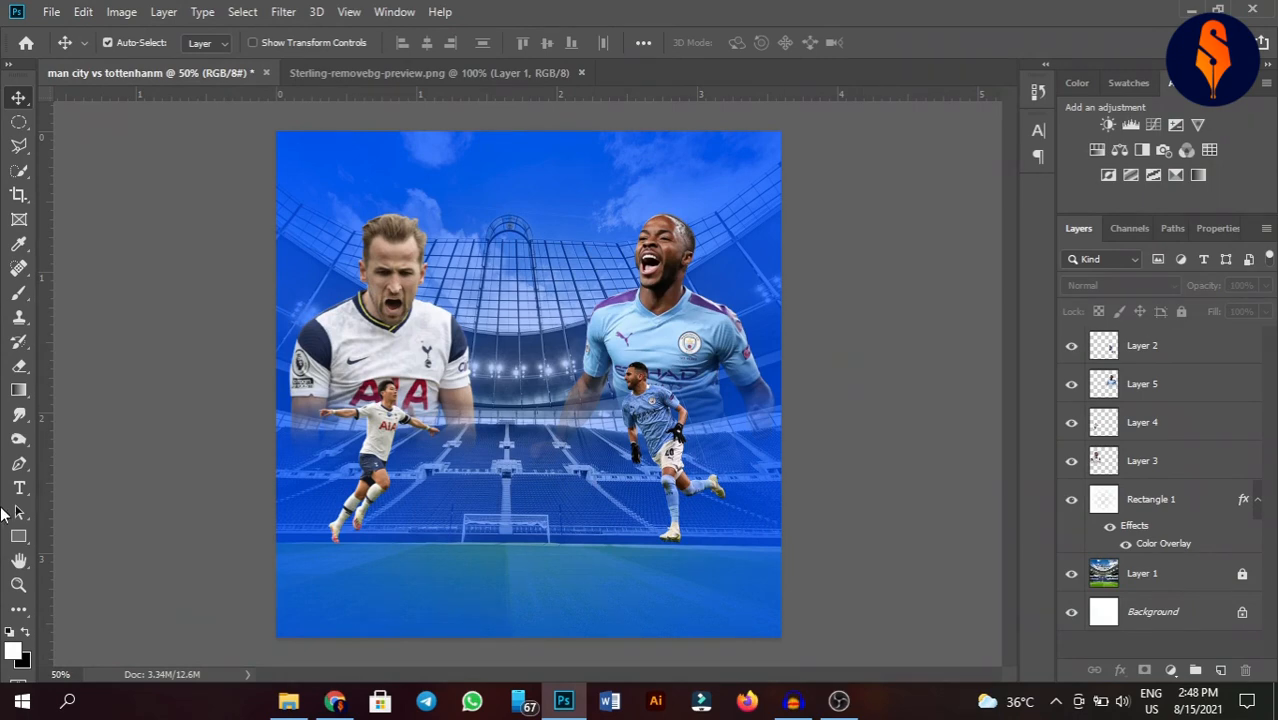
# Draw a white rectangle about 908 by 144 px over the running players' legs and move it up to about Y 735 px.
pyautogui.click(18, 537)
pyautogui.moveTo(309, 495); pyautogui.dragTo(734, 560)
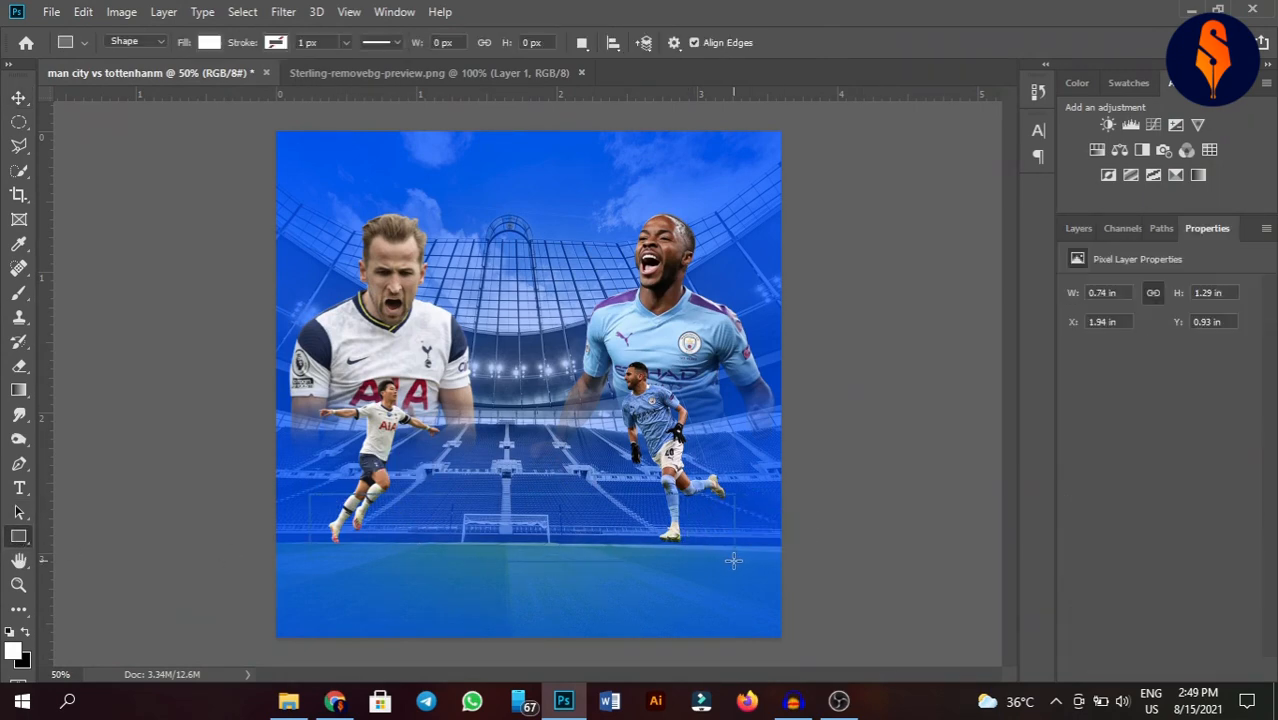
pyautogui.click(25, 119)
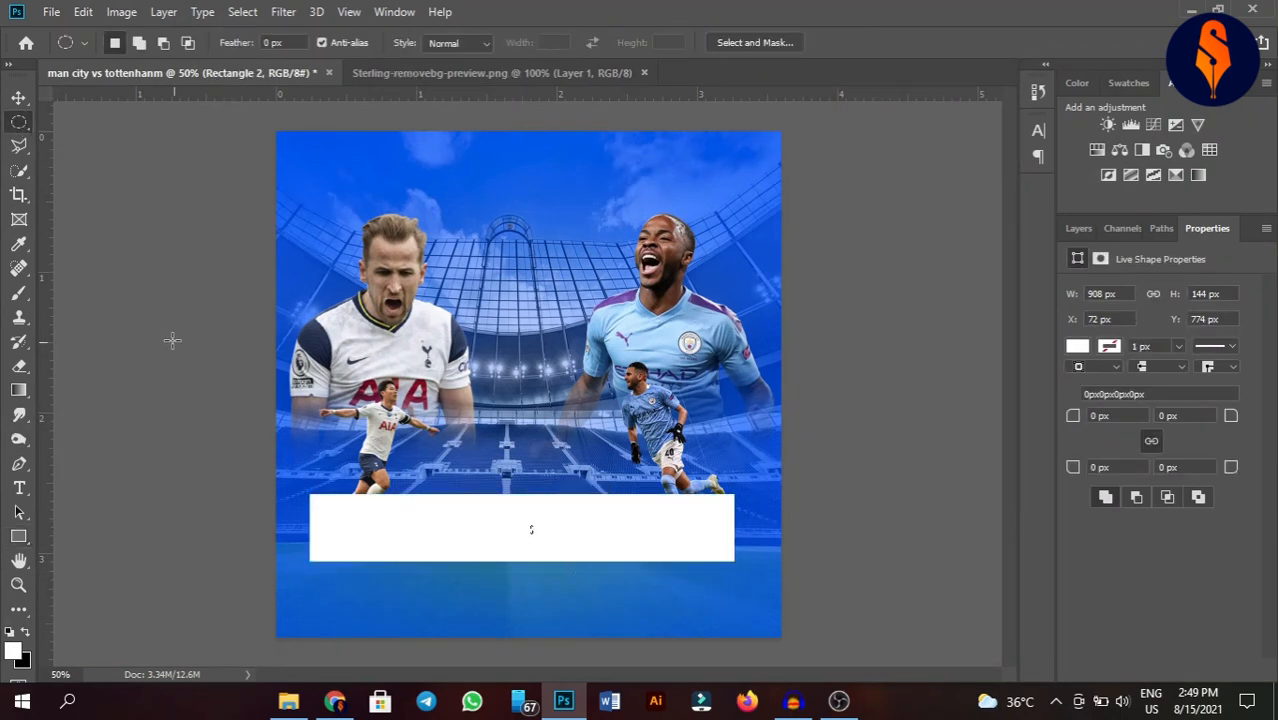
pyautogui.click(20, 96)
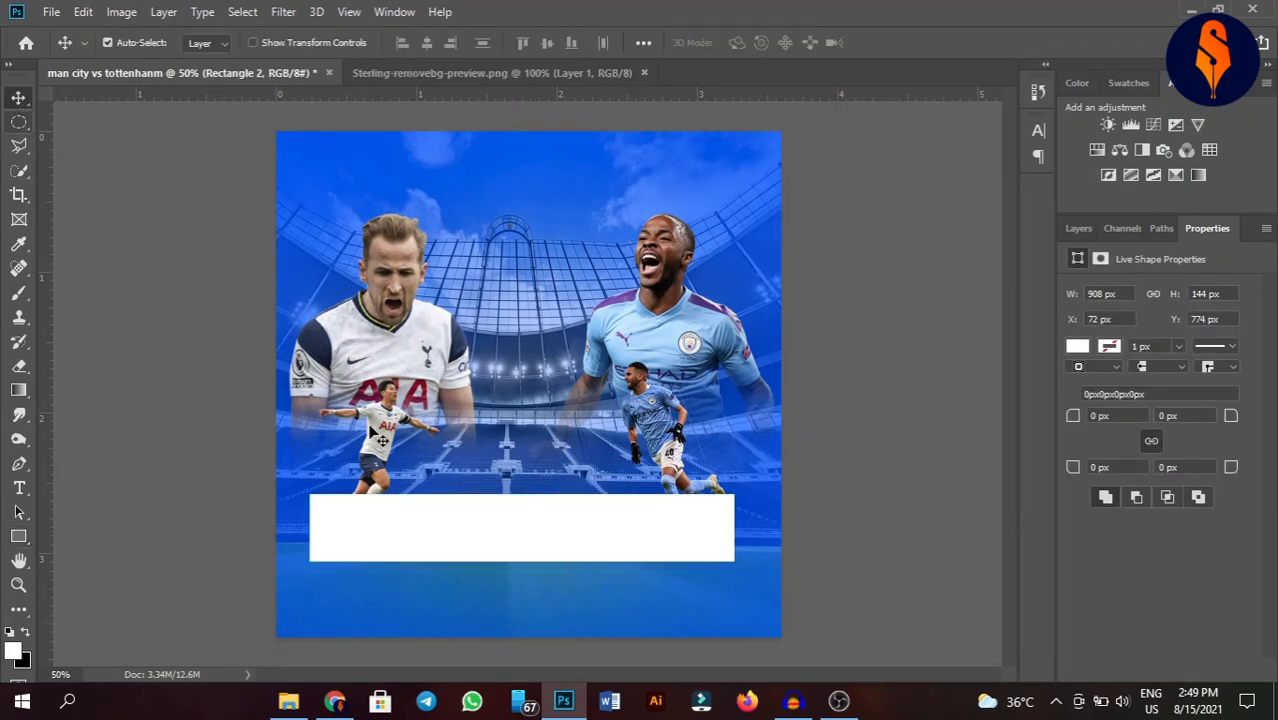
pyautogui.moveTo(560, 540); pyautogui.dragTo(561, 521)
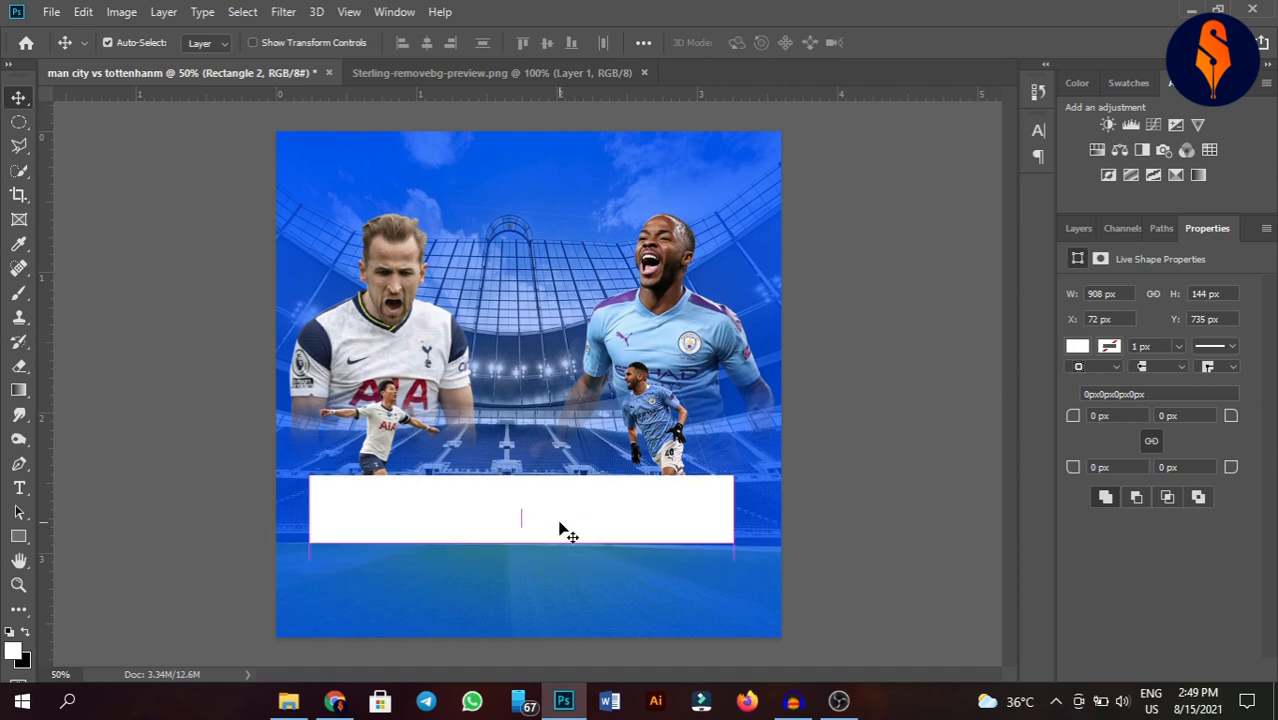
pyautogui.click(926, 345)
# Scale the running Tottenham player up to about 130%, extending him upward from his feet.
pyautogui.click(384, 424)
pyautogui.hotkey('ctrl', 't')
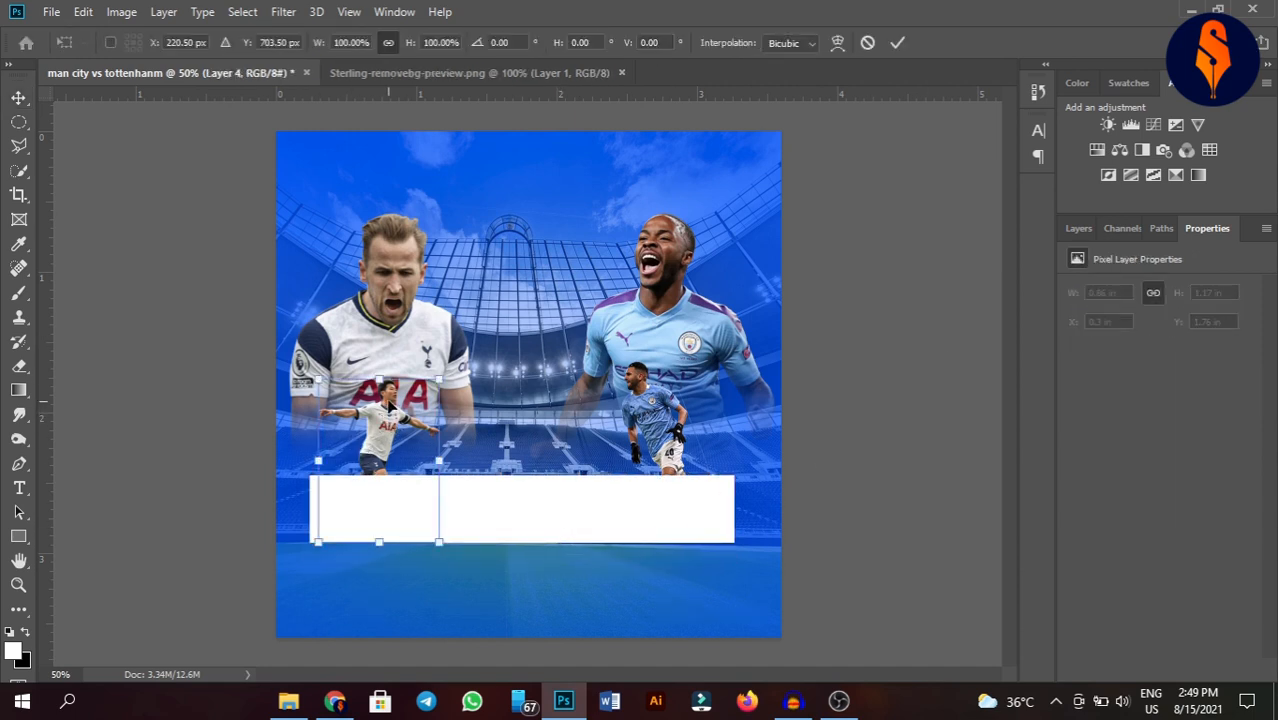
pyautogui.moveTo(389, 374); pyautogui.dragTo(383, 328)
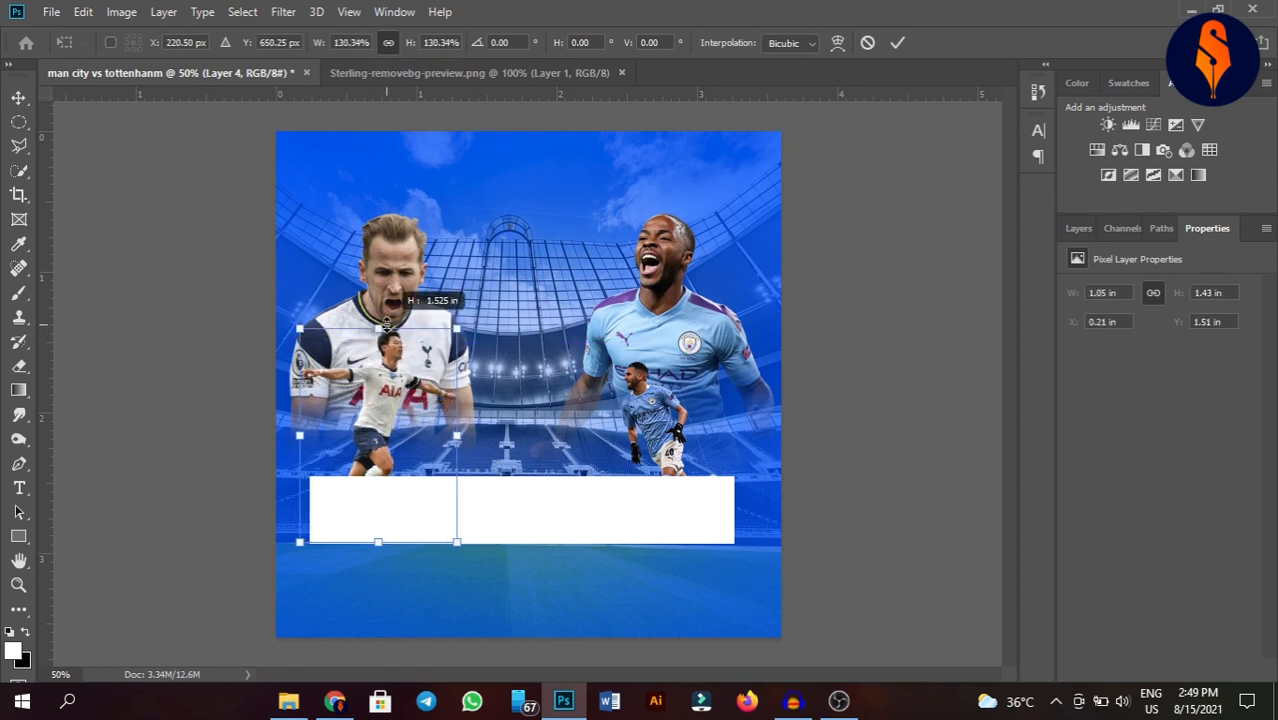
pyautogui.click(899, 43)
# Enlarge the running Manchester City player to about 0.87 by 1.52 in and move him to about X 2.5 in, Y 1.46 in.
pyautogui.click(652, 413)
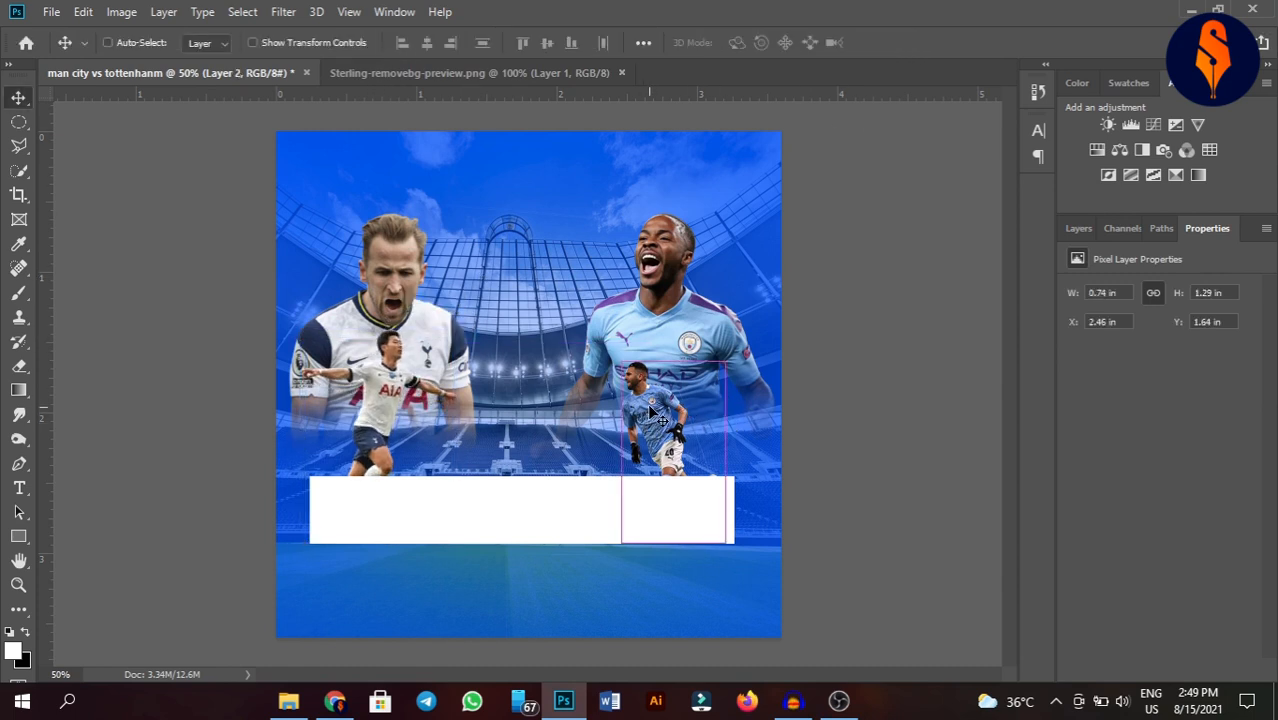
pyautogui.hotkey('ctrl', 't')
pyautogui.moveTo(685, 361); pyautogui.dragTo(685, 328)
pyautogui.click(899, 43)
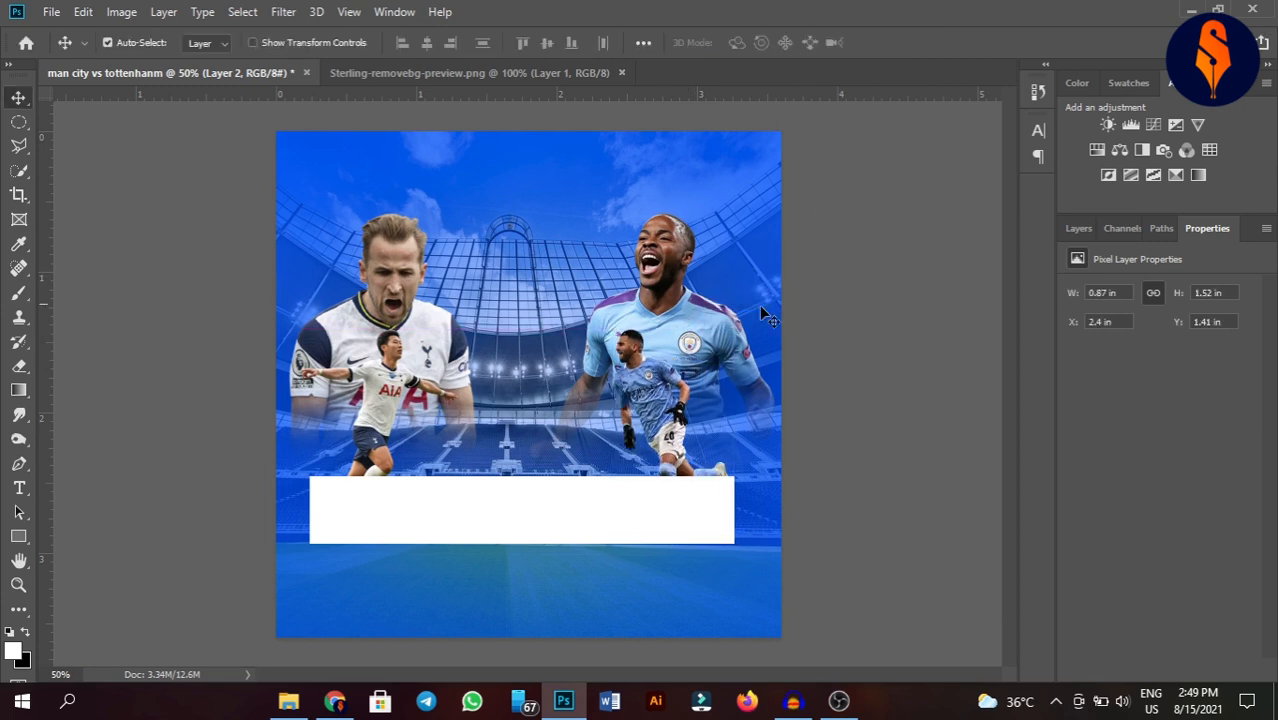
pyautogui.moveTo(660, 402); pyautogui.dragTo(674, 408)
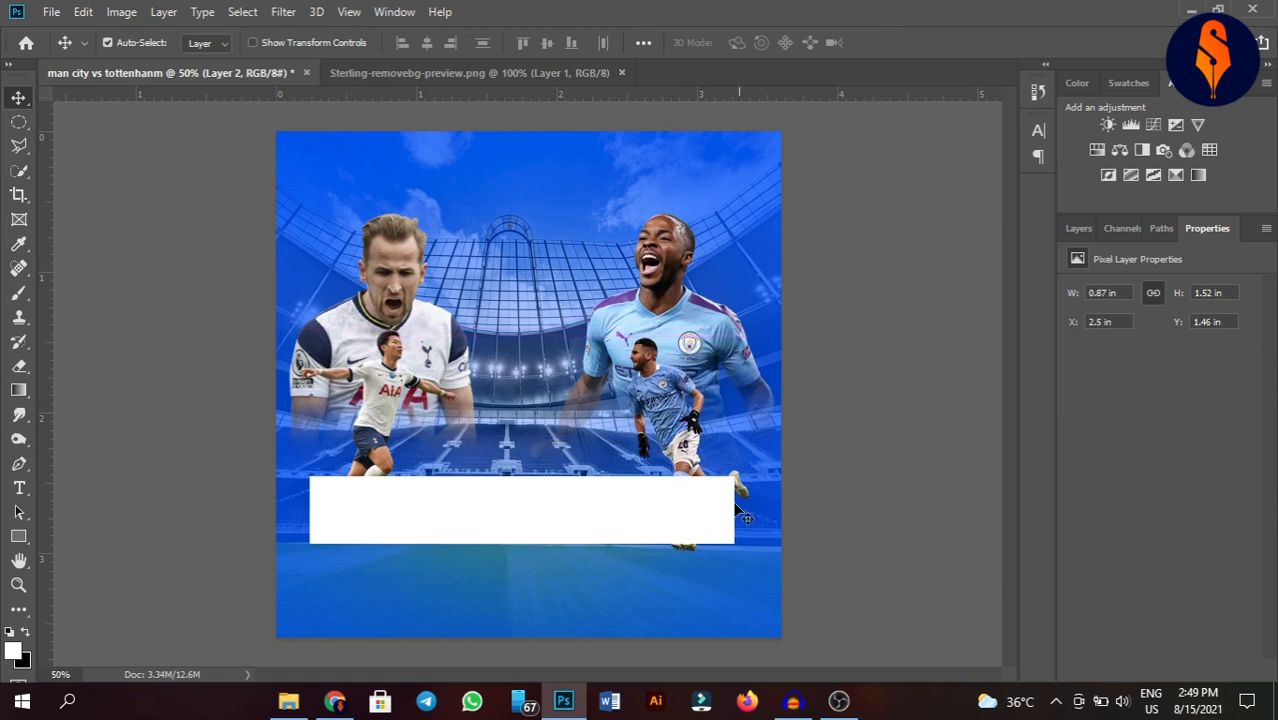
# Erase the parts of the running Manchester City player's feet that stick out beyond the white rectangle.
pyautogui.click(19, 367)
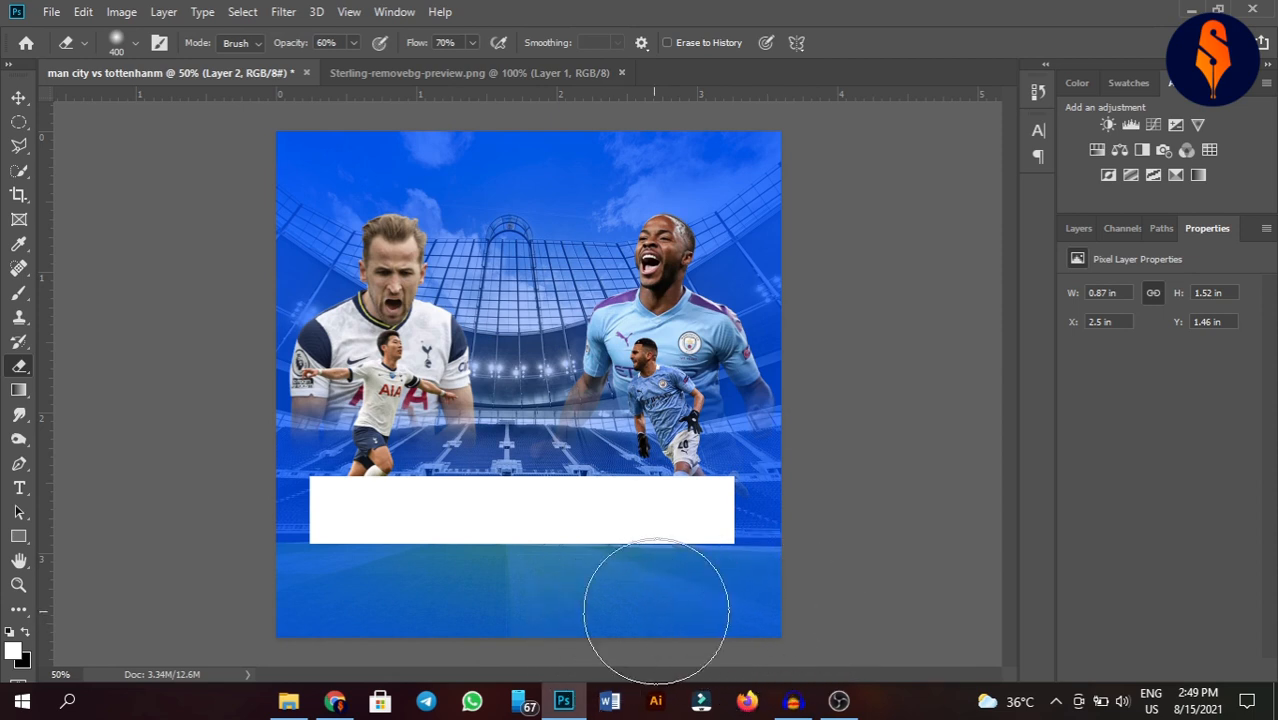
pyautogui.click(18, 97)
pyautogui.click(889, 299)
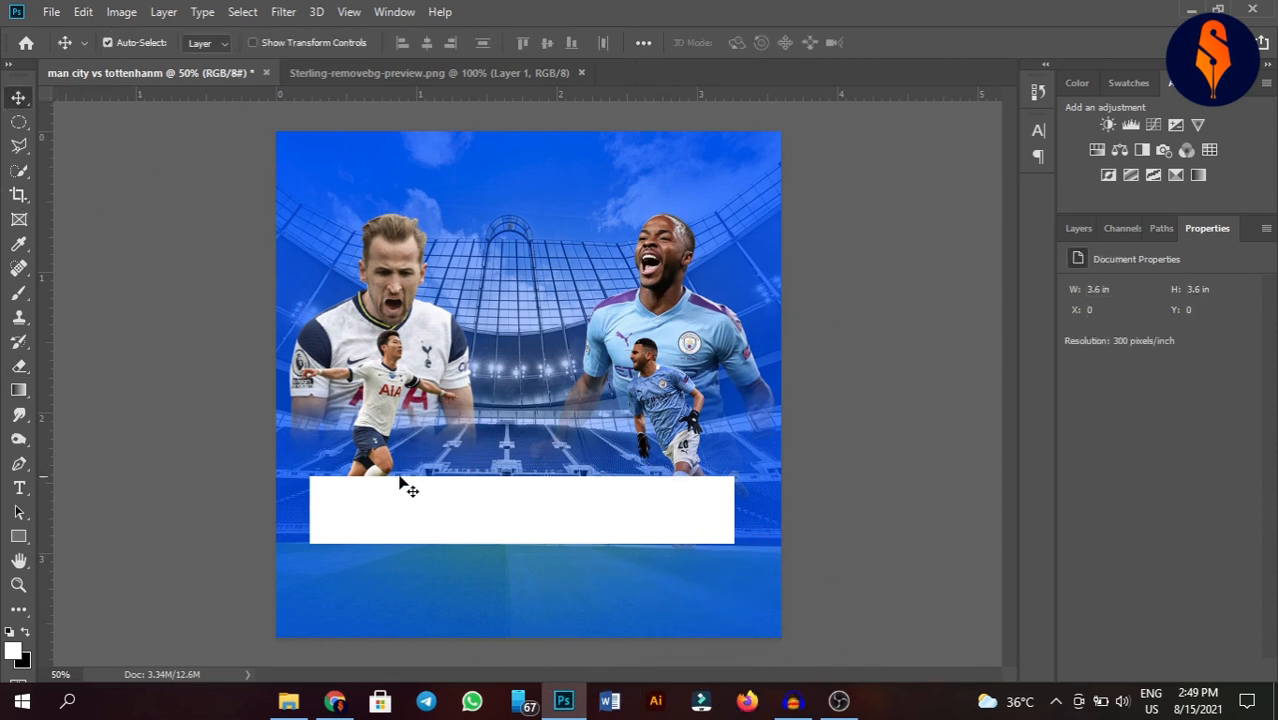
# Close the Sterling-removebg-preview.png document and open the logo files Manchester City FC.png and tottenham-logo.png.
pyautogui.click(432, 70)
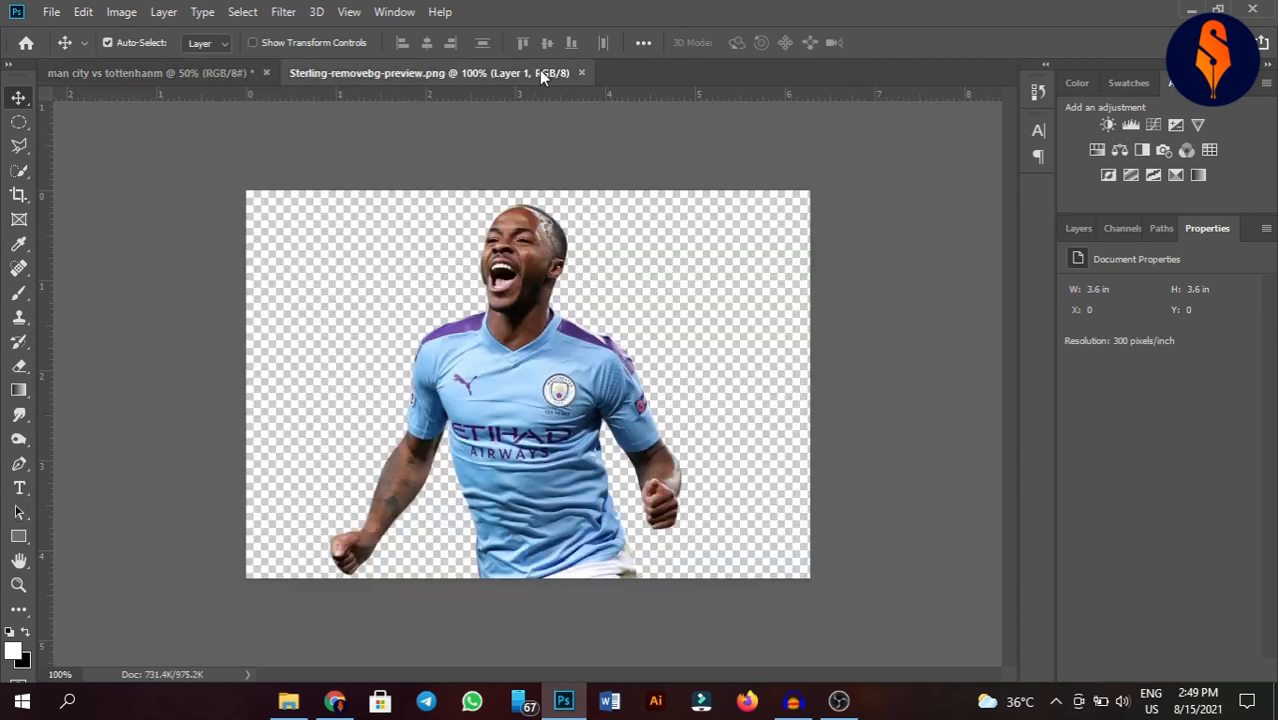
pyautogui.click(582, 75)
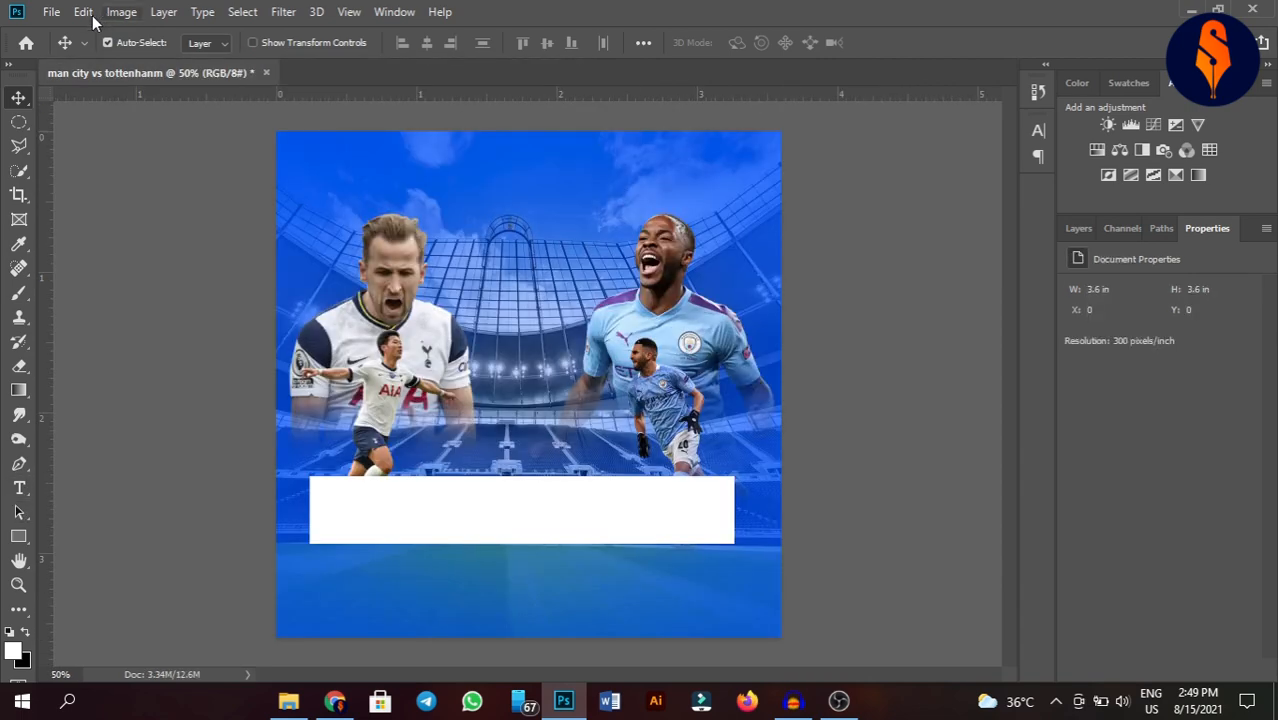
pyautogui.click(50, 12)
pyautogui.click(128, 52)
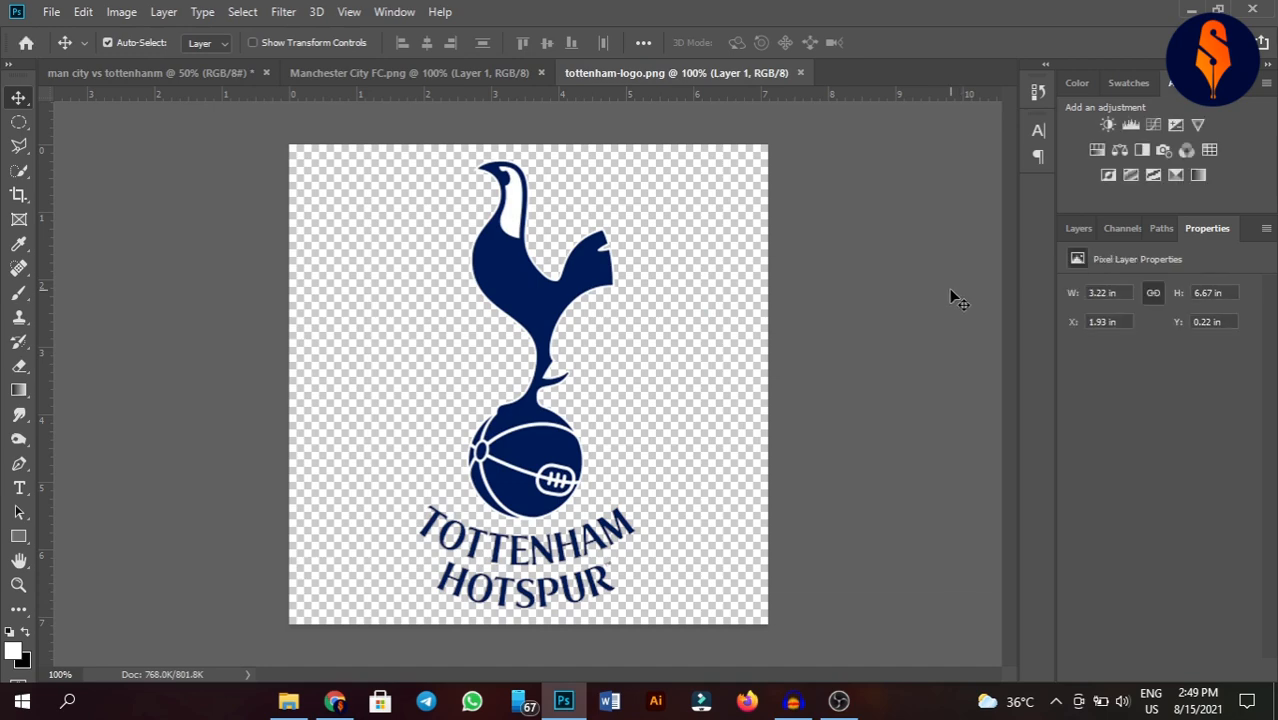
# Copy the Manchester City logo into the poster, shrink it to a small badge and place it at the white rectangle's upper-right corner.
pyautogui.click(375, 72)
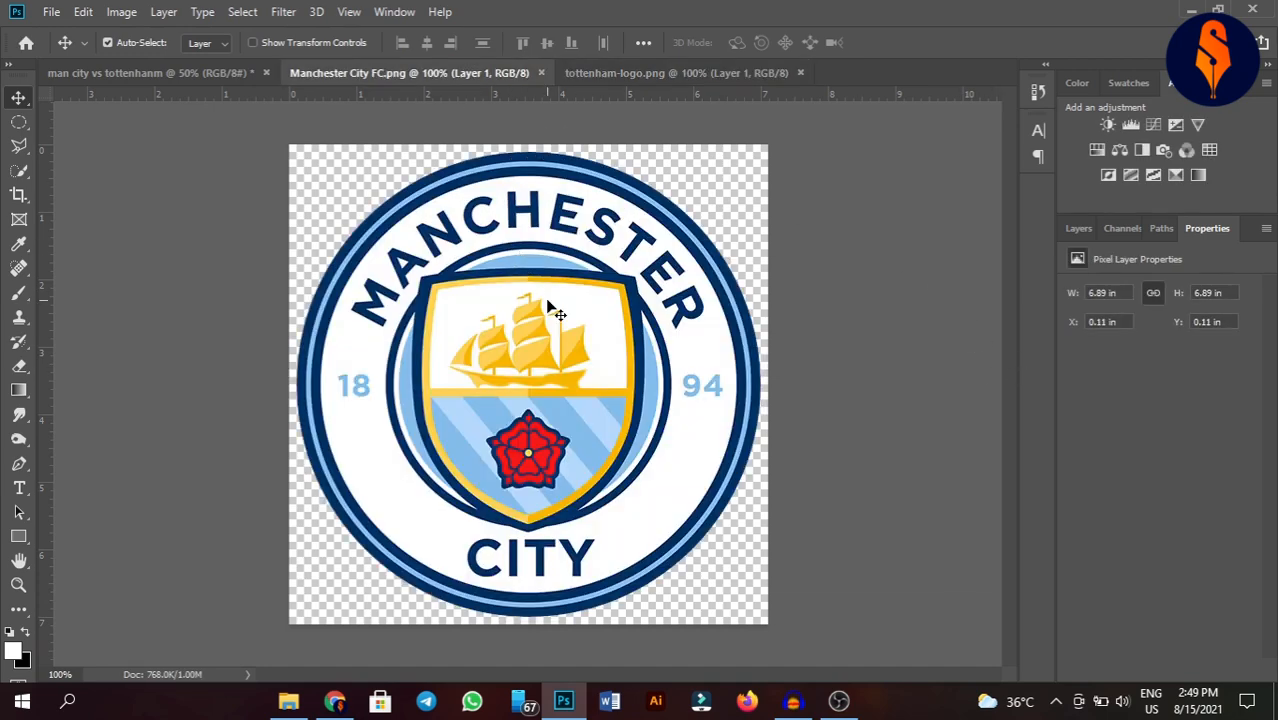
pyautogui.click(1079, 228)
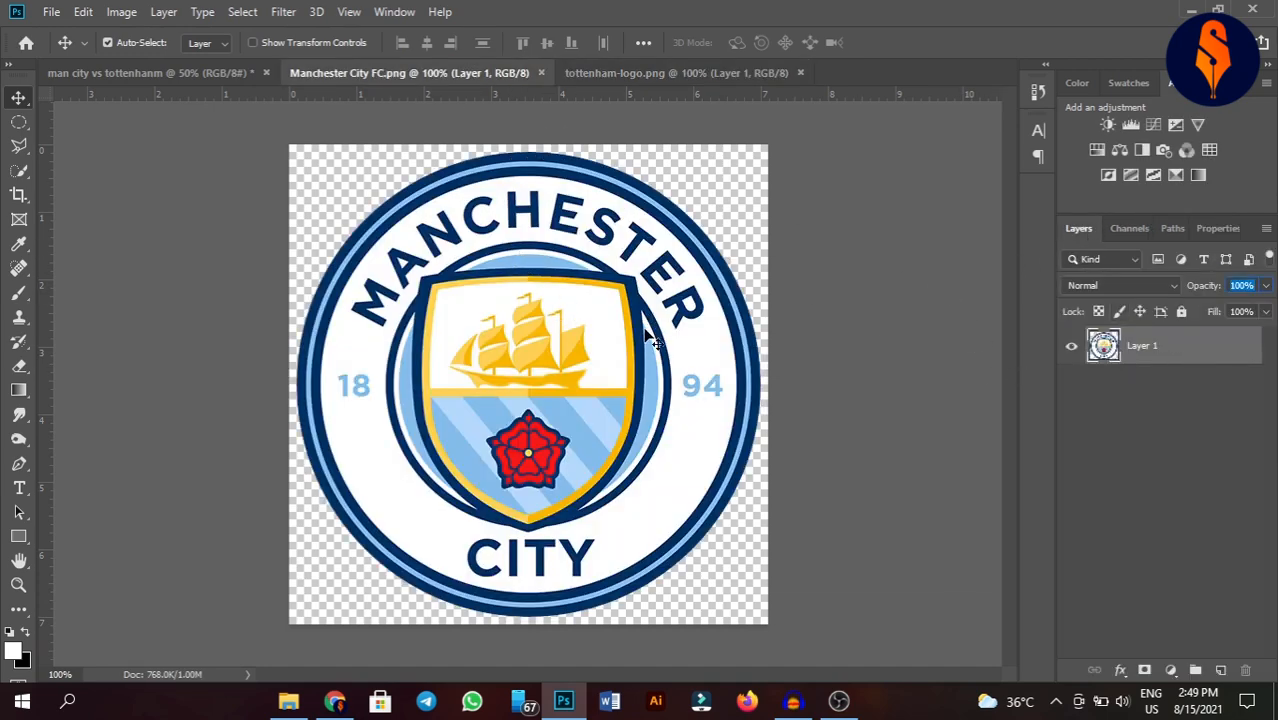
pyautogui.moveTo(635, 310); pyautogui.dragTo(612, 370)
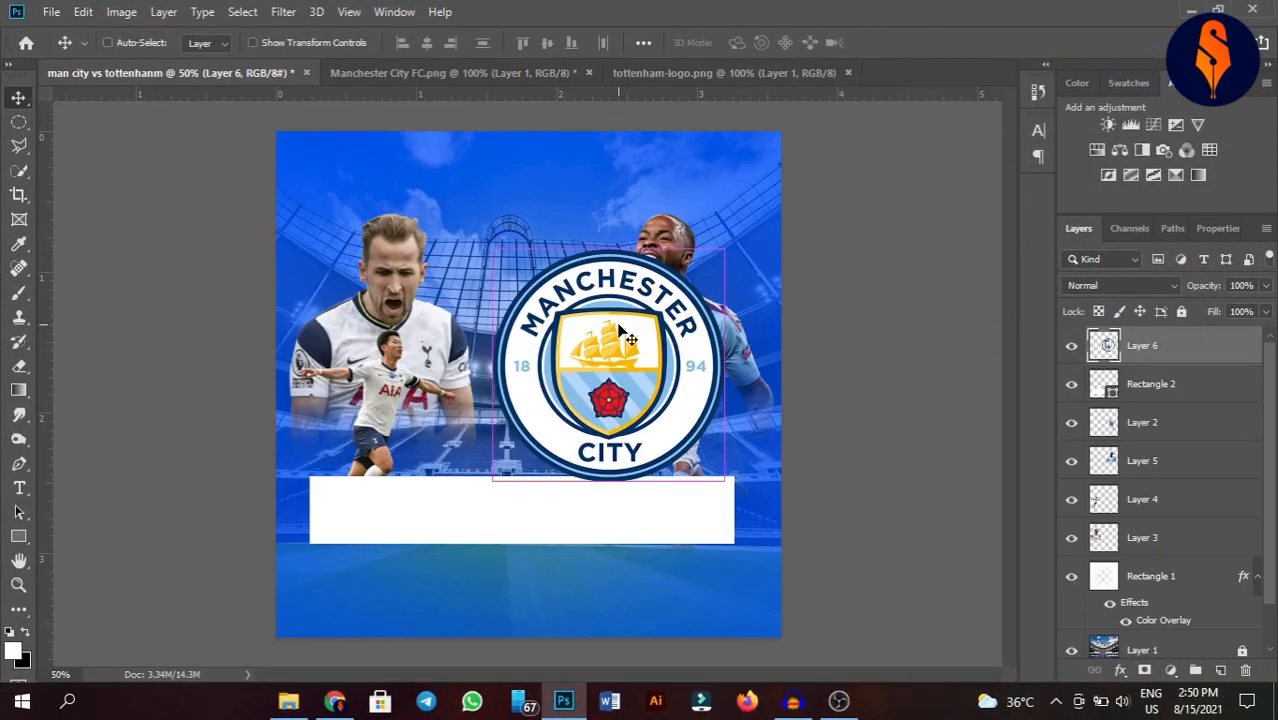
pyautogui.hotkey('ctrl', 't')
pyautogui.moveTo(724, 247); pyautogui.dragTo(736, 487)
pyautogui.click(897, 43)
# Copy the Tottenham logo into the poster, scale it to about 31% and place it at the white rectangle's upper-left corner.
pyautogui.click(647, 72)
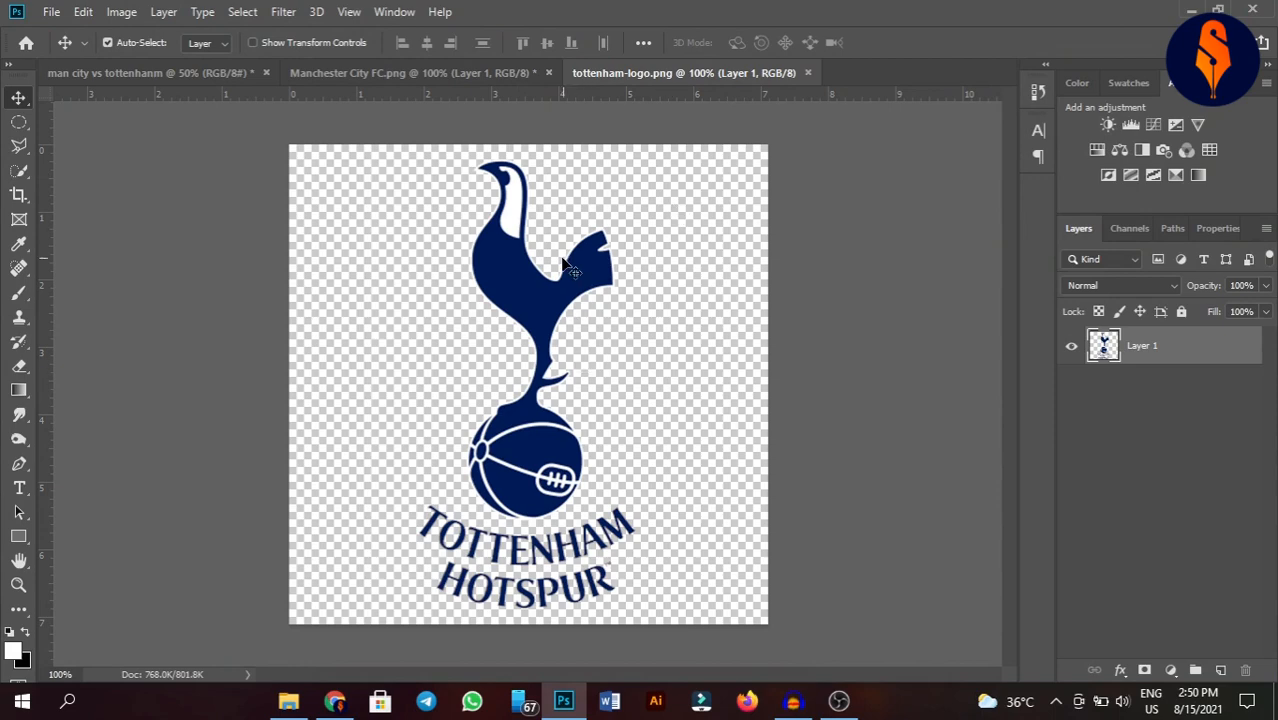
pyautogui.moveTo(565, 265); pyautogui.dragTo(593, 314)
pyautogui.hotkey('ctrl', 't')
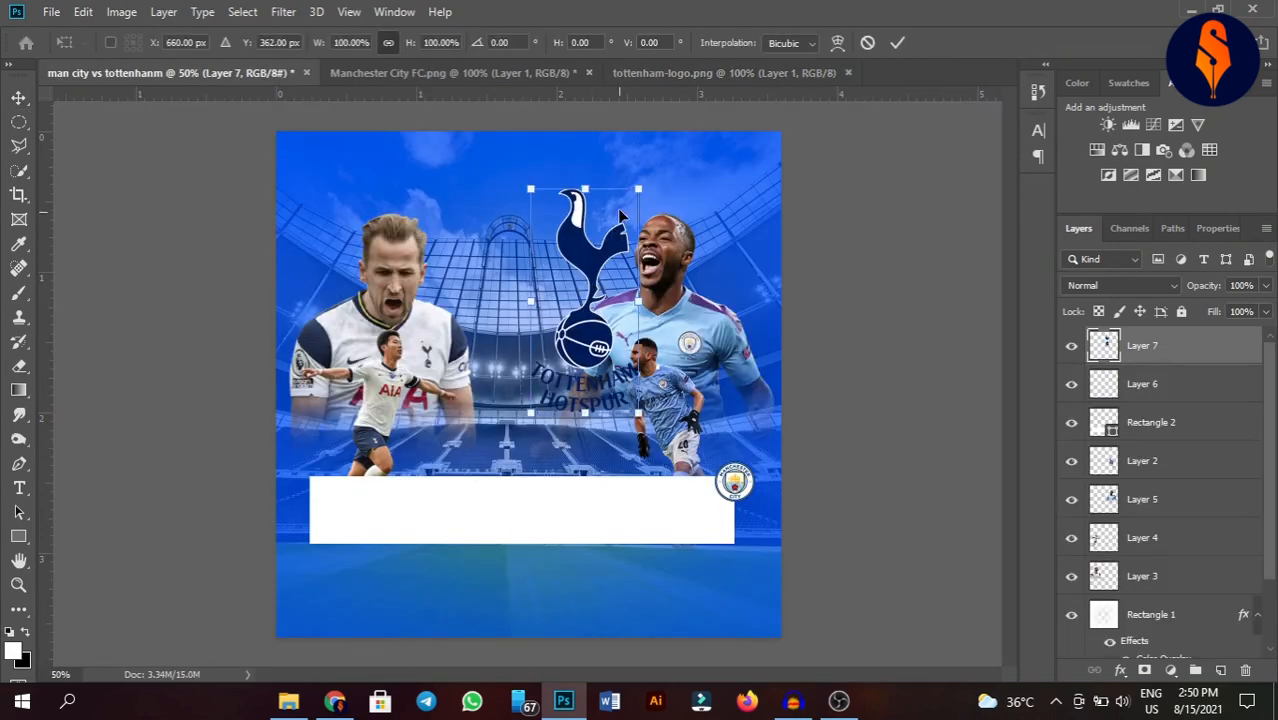
pyautogui.moveTo(575, 178); pyautogui.dragTo(575, 330)
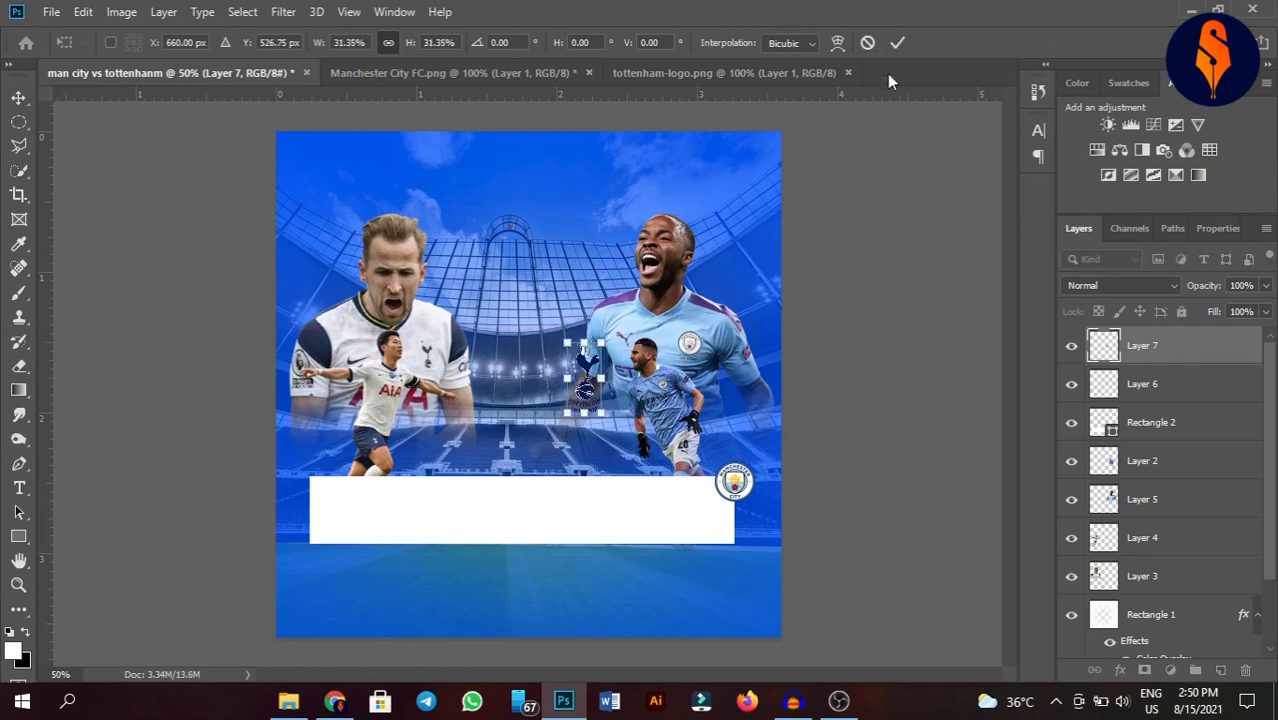
pyautogui.click(897, 42)
pyautogui.moveTo(578, 400); pyautogui.dragTo(313, 490)
pyautogui.click(885, 348)
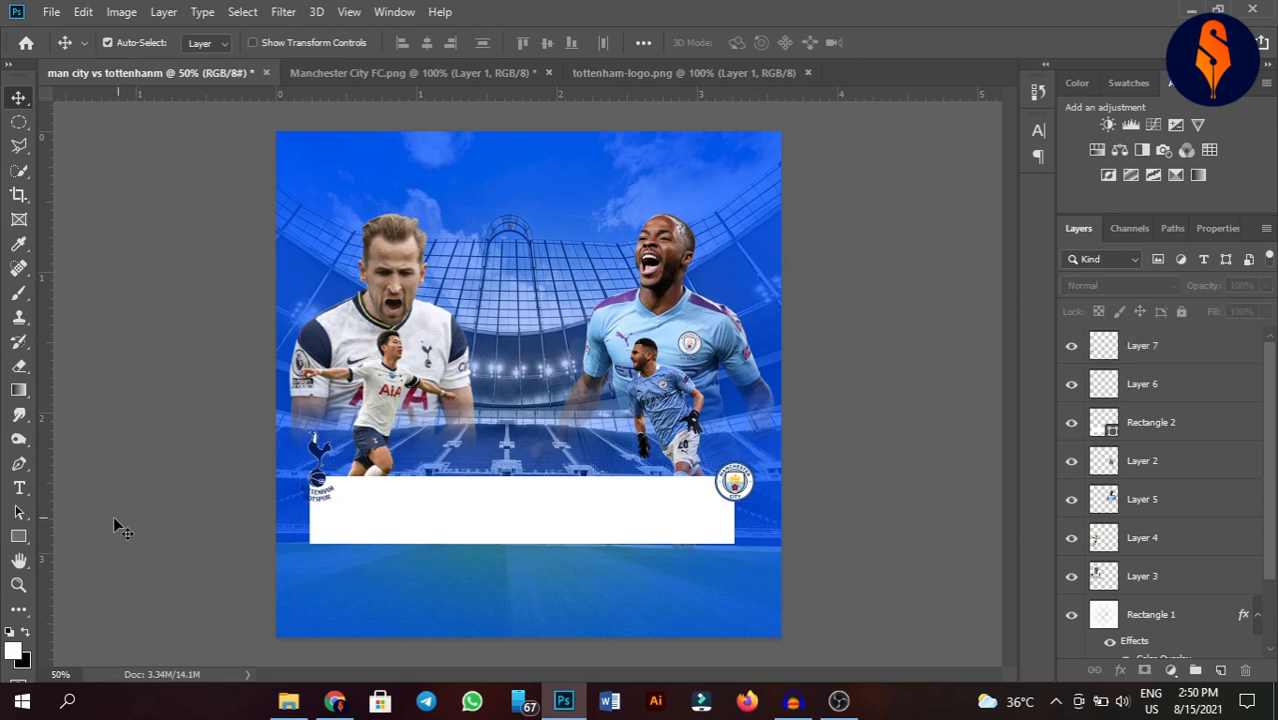
# Draw a white six-sided polygon around the Manchester City logo and move its layer below both club logos.
pyautogui.click(19, 538)
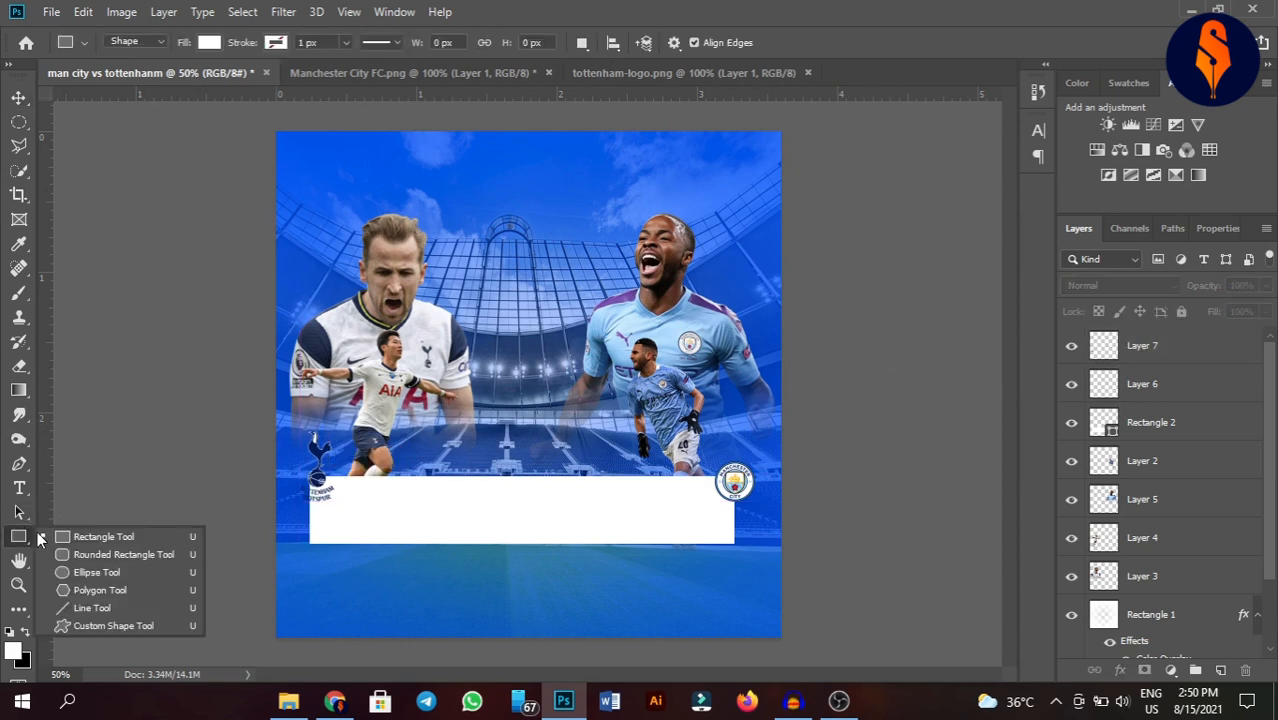
pyautogui.click(82, 588)
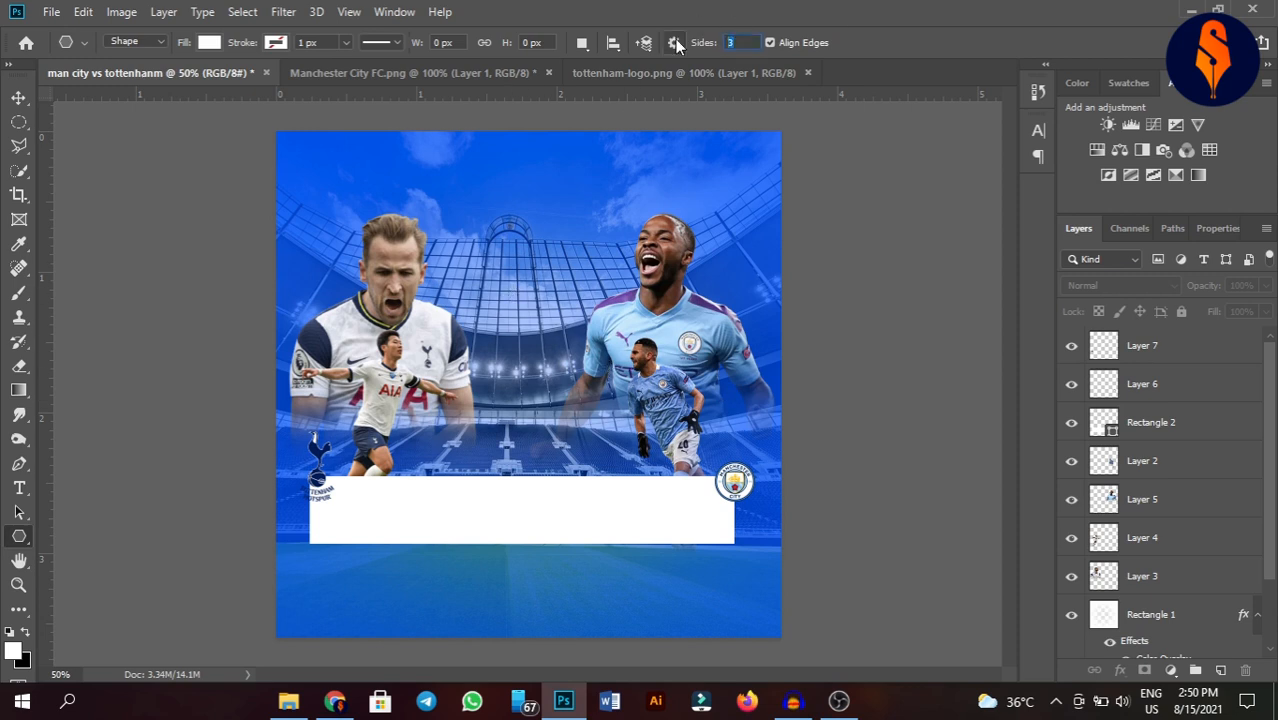
pyautogui.write('6')
pyautogui.moveTo(531, 187); pyautogui.dragTo(725, 486)
pyautogui.click(19, 97)
pyautogui.click(880, 462)
pyautogui.moveTo(1183, 357); pyautogui.dragTo(1190, 450)
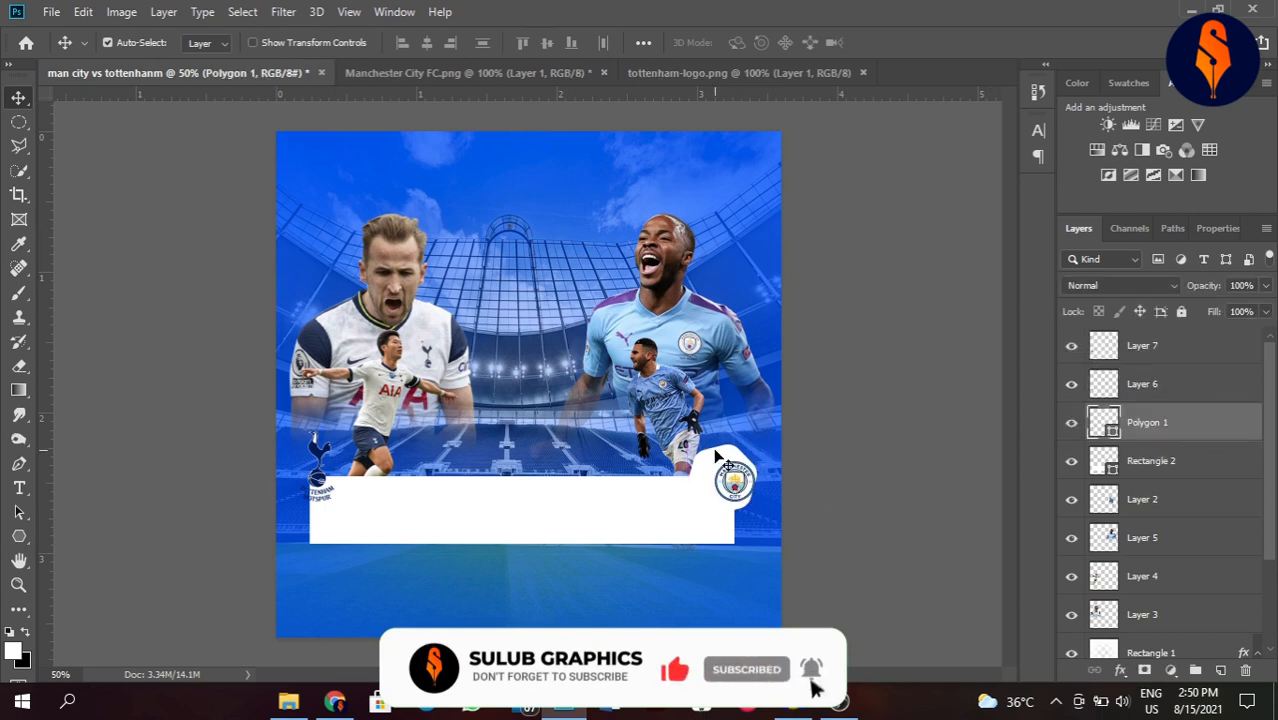
# Resize the Manchester City logo slightly and center it on the white hexagon.
pyautogui.moveTo(729, 481)
pyautogui.mouseDown()
pyautogui.moveTo(745, 454)
pyautogui.moveTo(720, 496)
pyautogui.mouseUp()
pyautogui.hotkey('ctrl', 't')
pyautogui.click(899, 43)
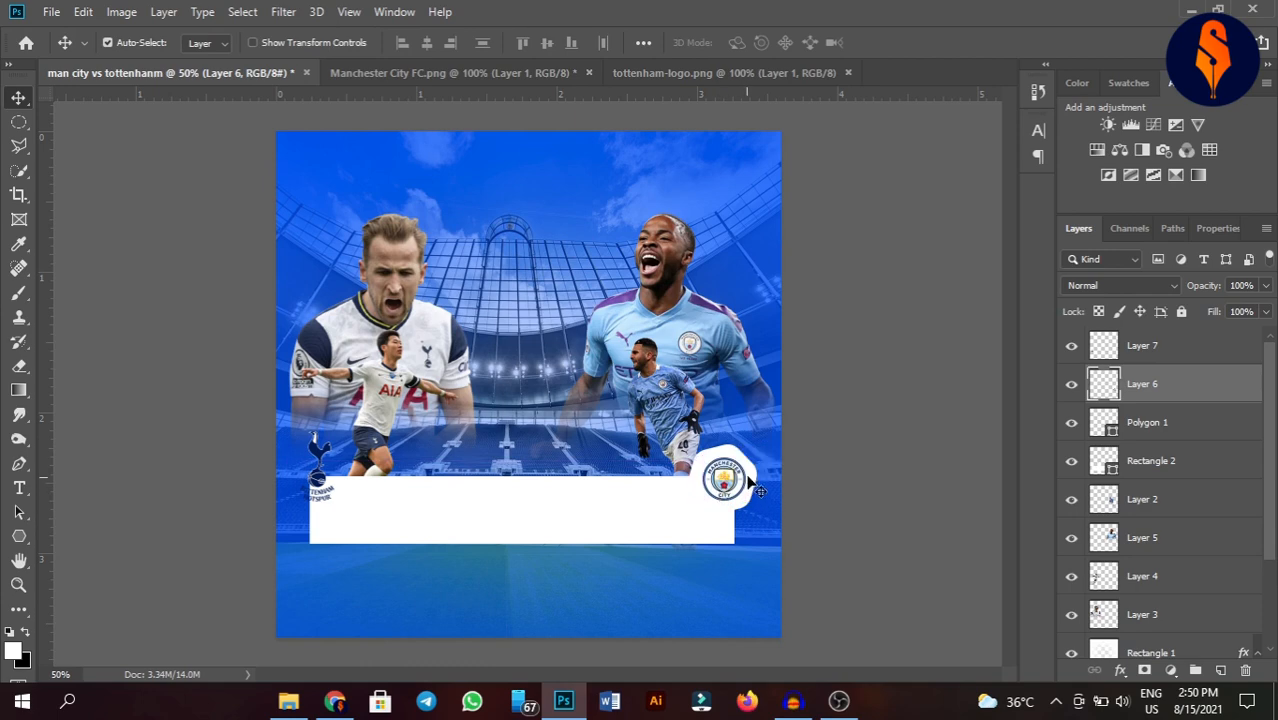
# Give the white hexagon a black drop shadow with 92% opacity, 90° angle, 0 px distance, 0% spread and 21 px size.
pyautogui.click(762, 488)
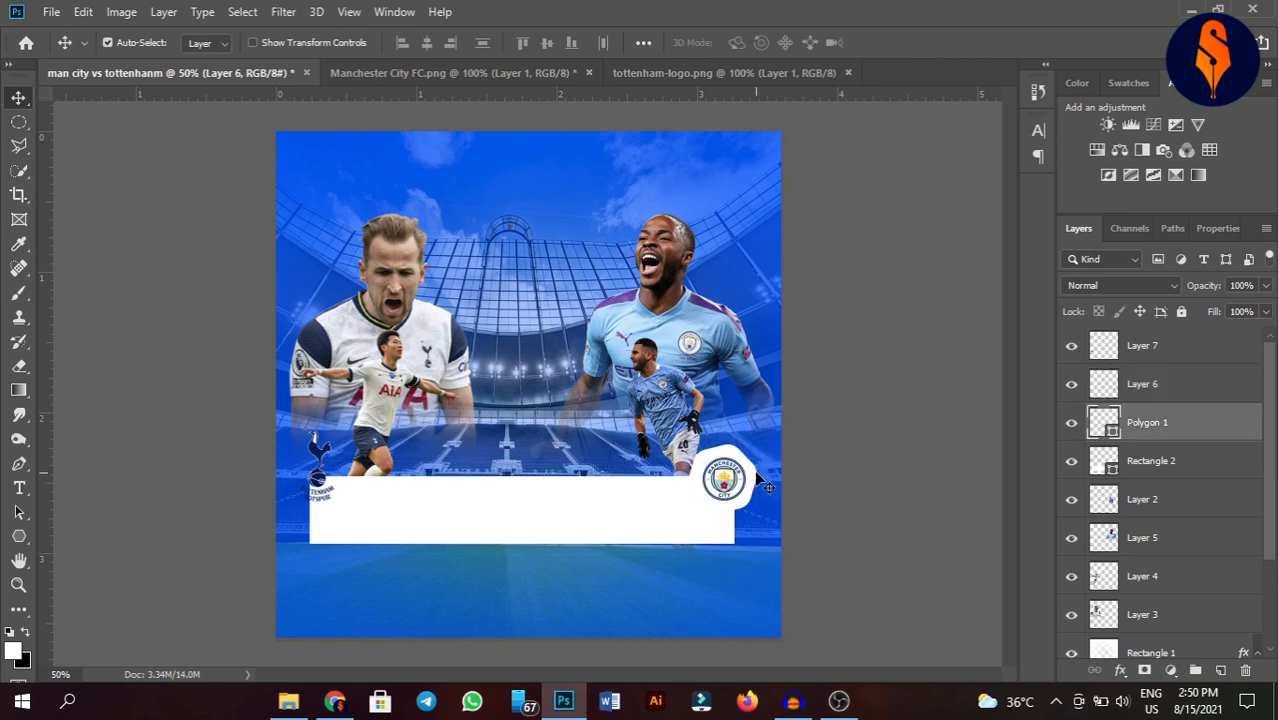
pyautogui.click(1121, 672)
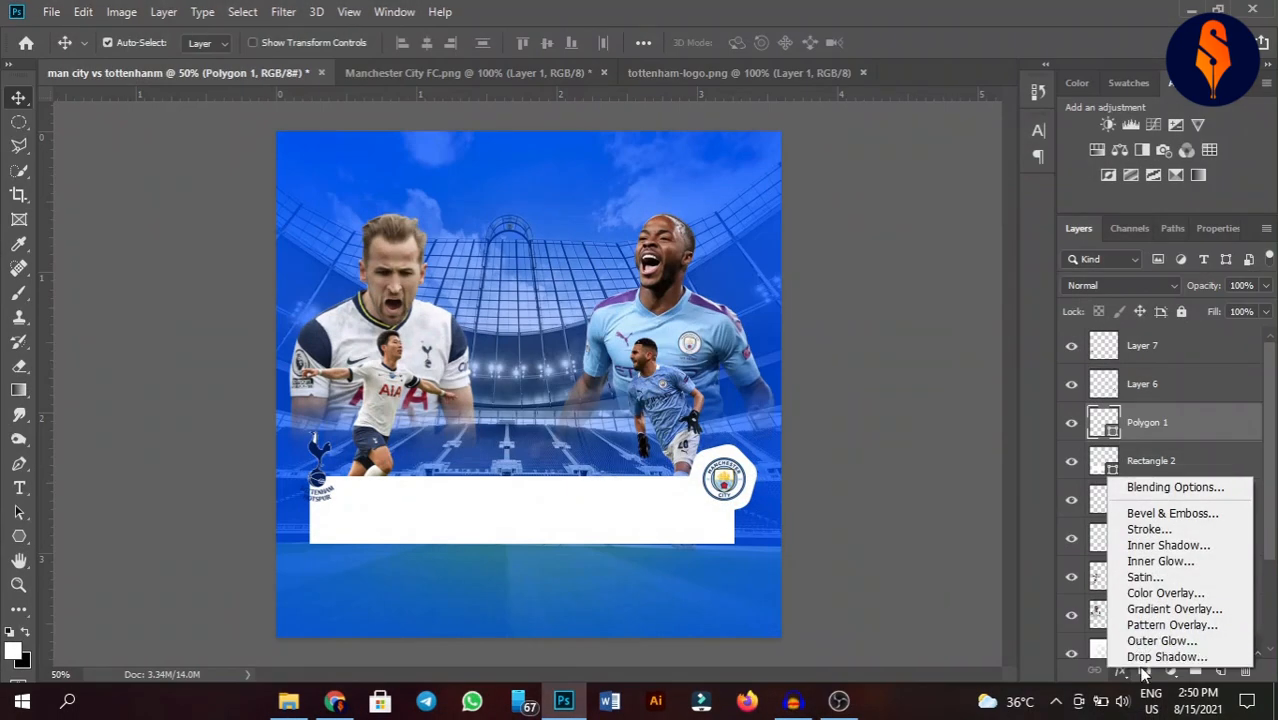
pyautogui.click(874, 261)
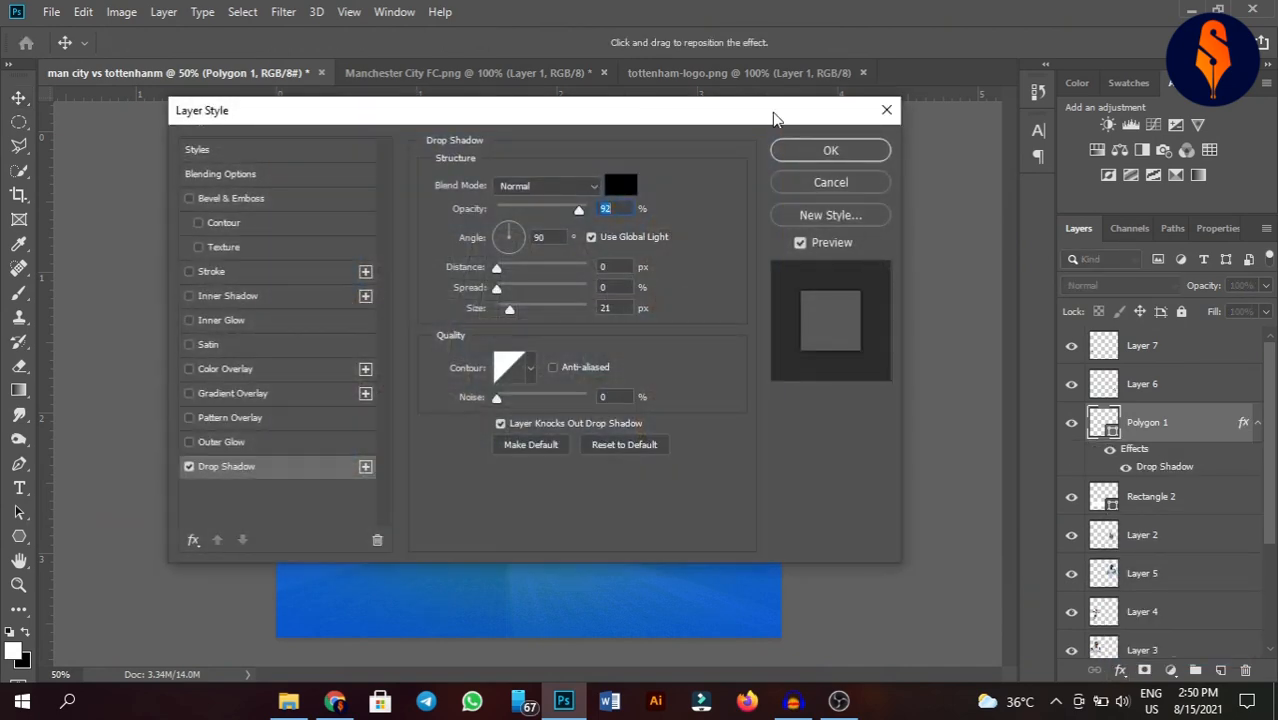
pyautogui.moveTo(773, 124); pyautogui.dragTo(629, 41)
pyautogui.click(724, 85)
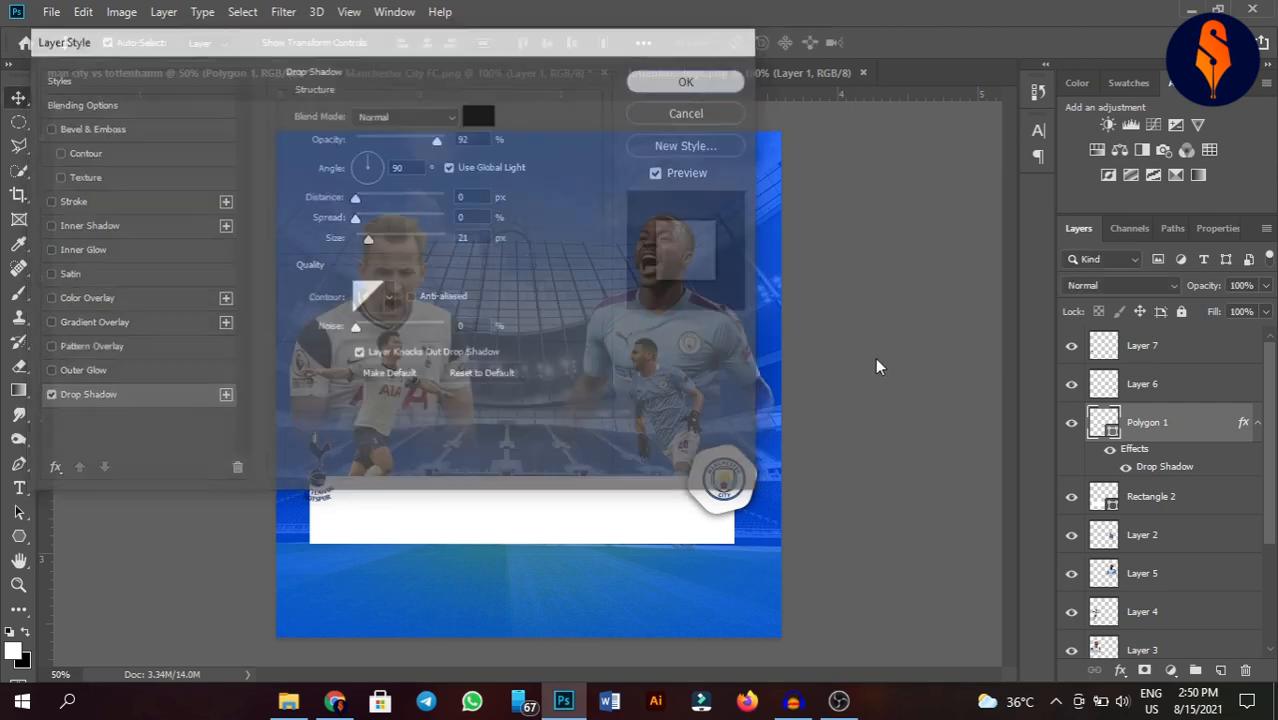
pyautogui.click(904, 365)
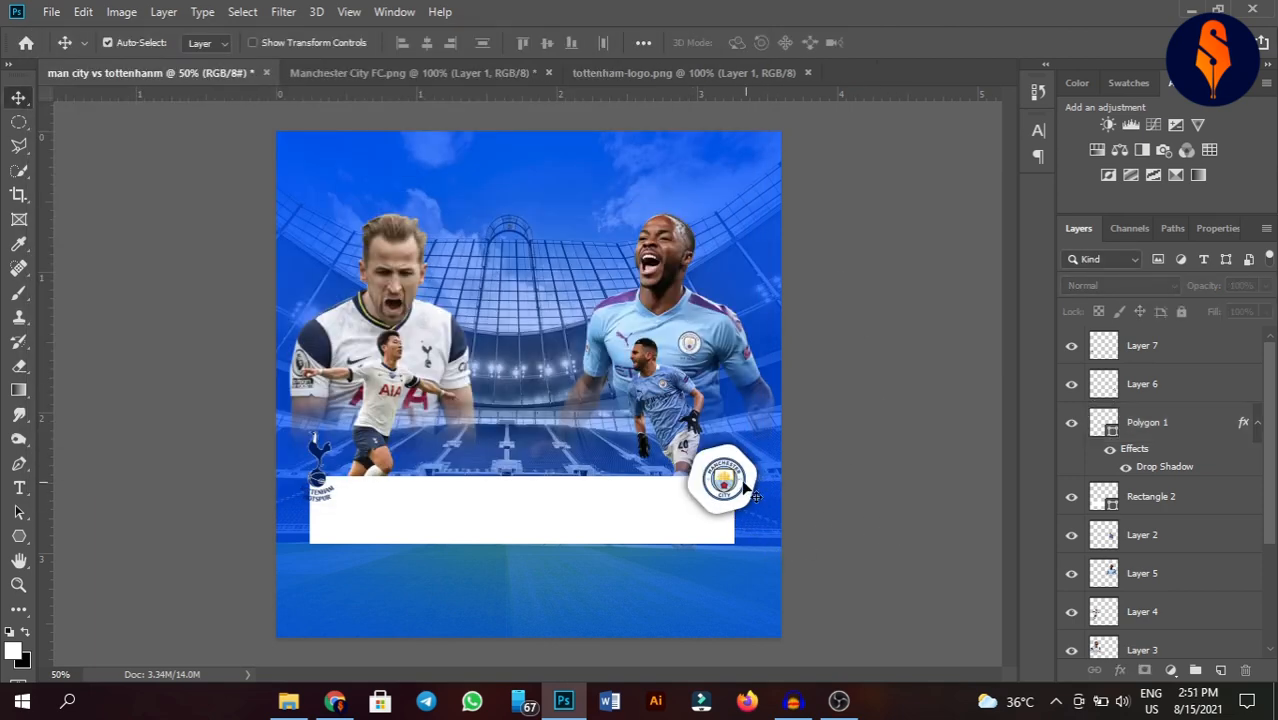
pyautogui.click(742, 497)
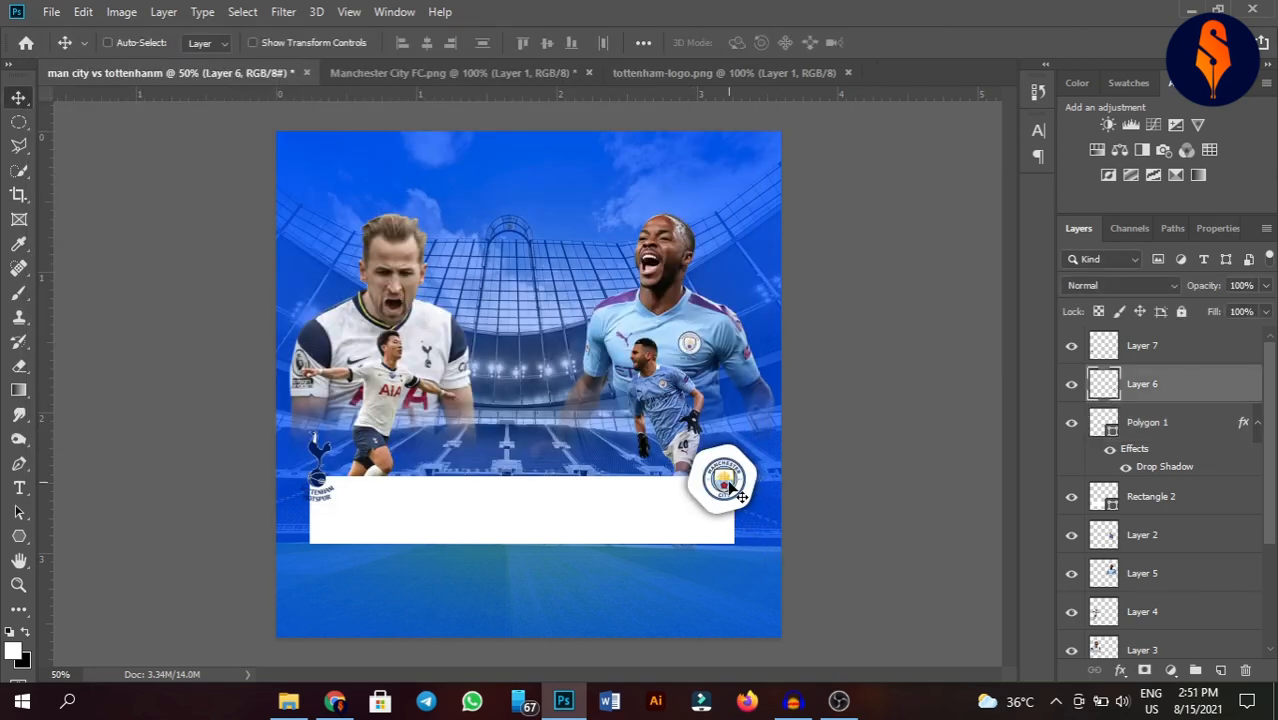
pyautogui.click(867, 481)
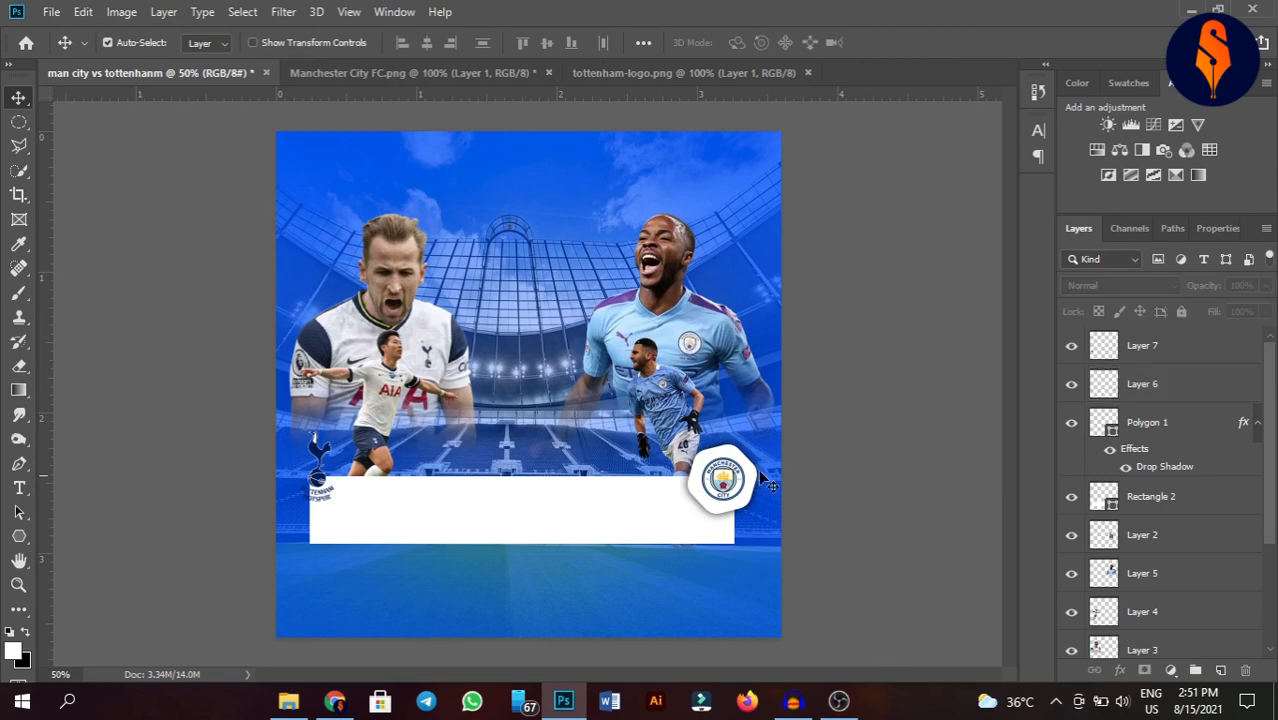
# Duplicate the shadowed hexagon and place the copy behind the Tottenham logo at the white rectangle's left end.
pyautogui.click(1173, 427)
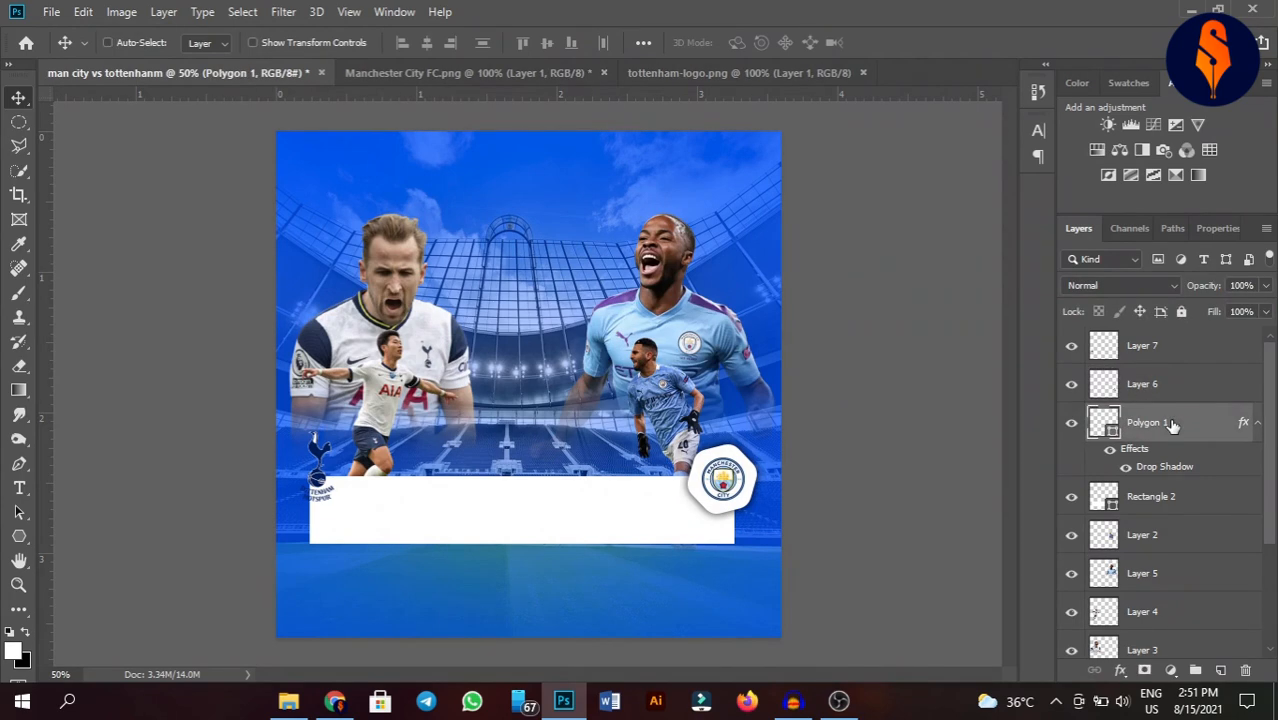
pyautogui.hotkey('ctrl', 'j')
pyautogui.moveTo(716, 513); pyautogui.dragTo(330, 482)
pyautogui.click(877, 476)
# Scale the Tottenham logo to about 71% and center it inside its hexagon.
pyautogui.hotkey('ctrl', 't')
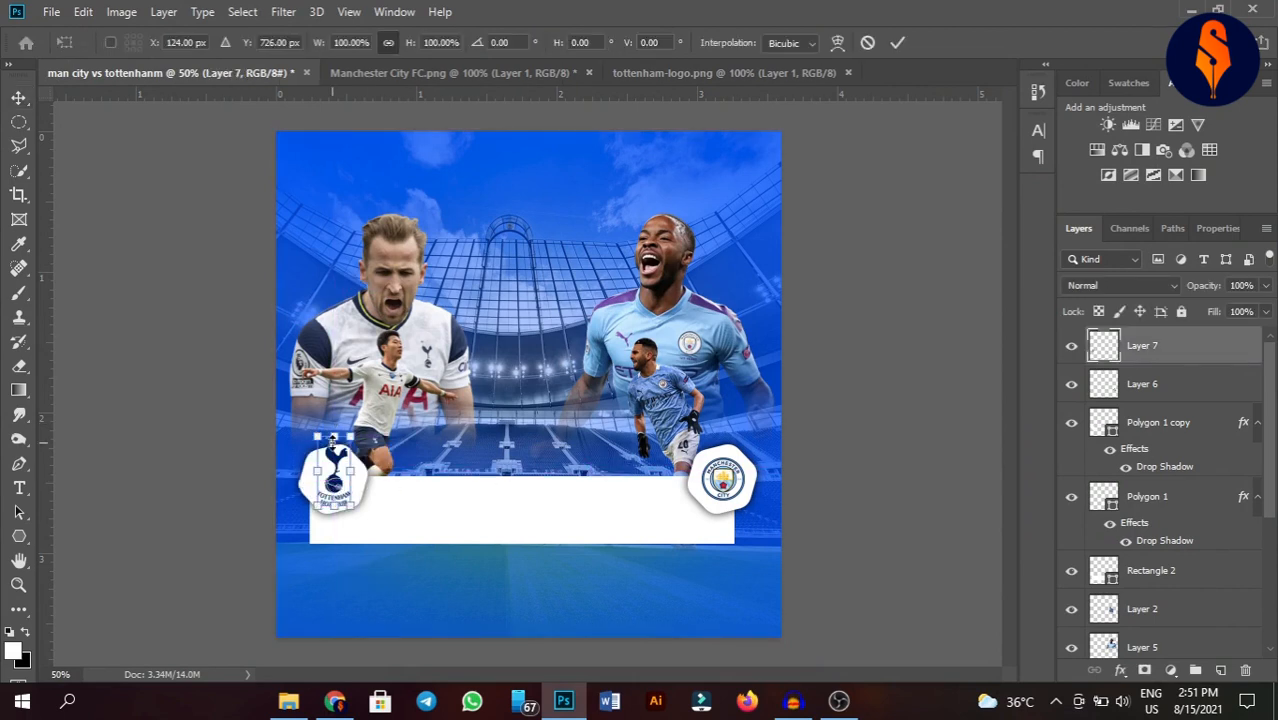
pyautogui.moveTo(332, 432); pyautogui.dragTo(333, 449)
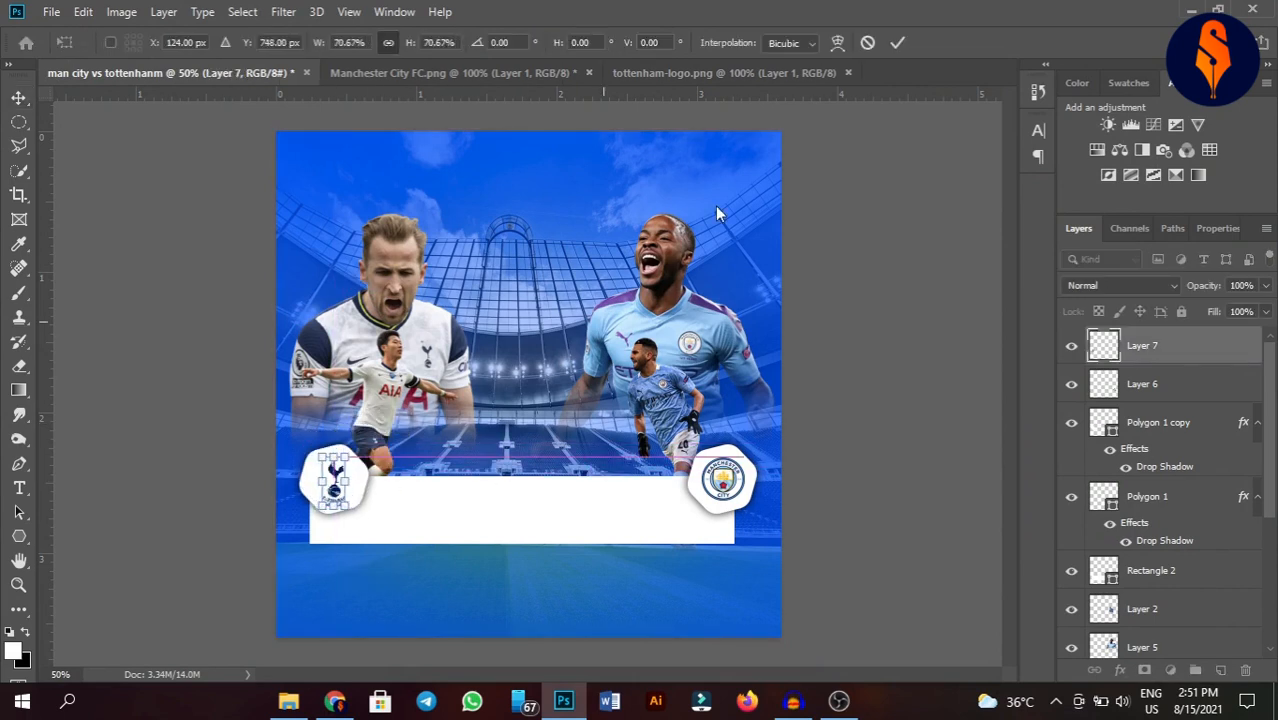
pyautogui.click(898, 42)
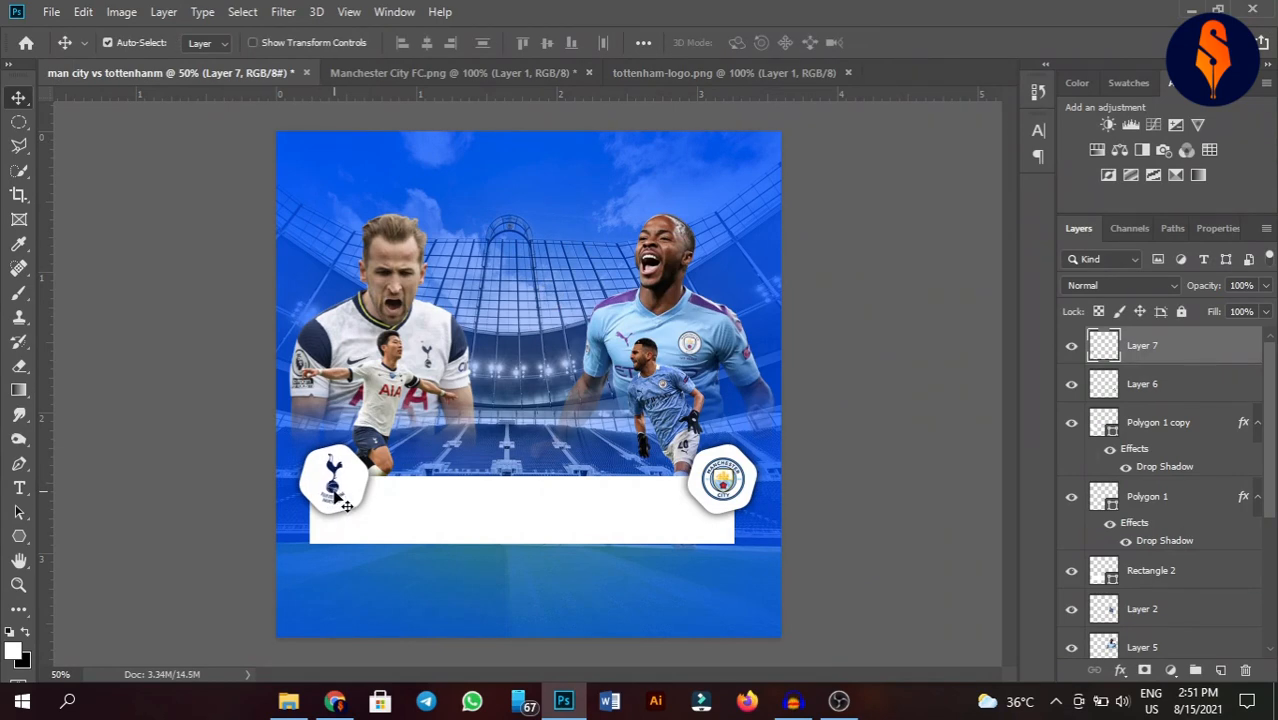
pyautogui.click(865, 490)
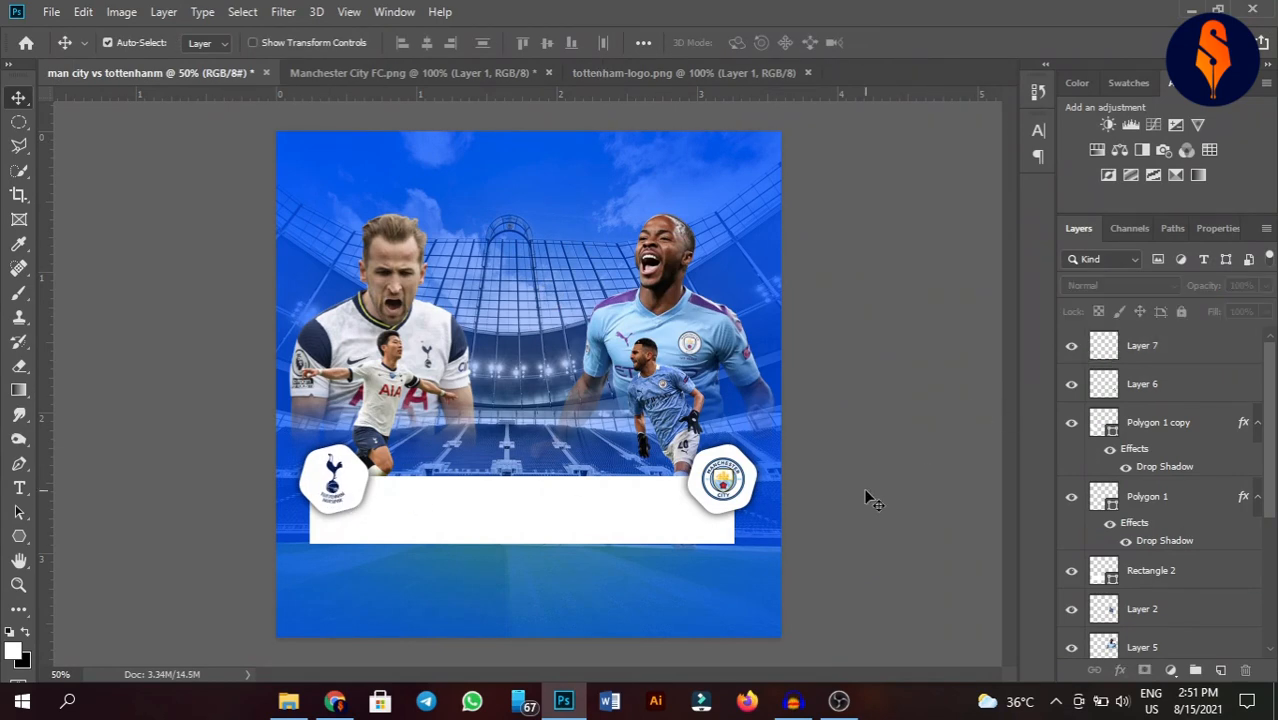
# Draw a white, downward-pointing three-sided polygon with rounded corners and move it over the middle of the white rectangle.
pyautogui.click(20, 537)
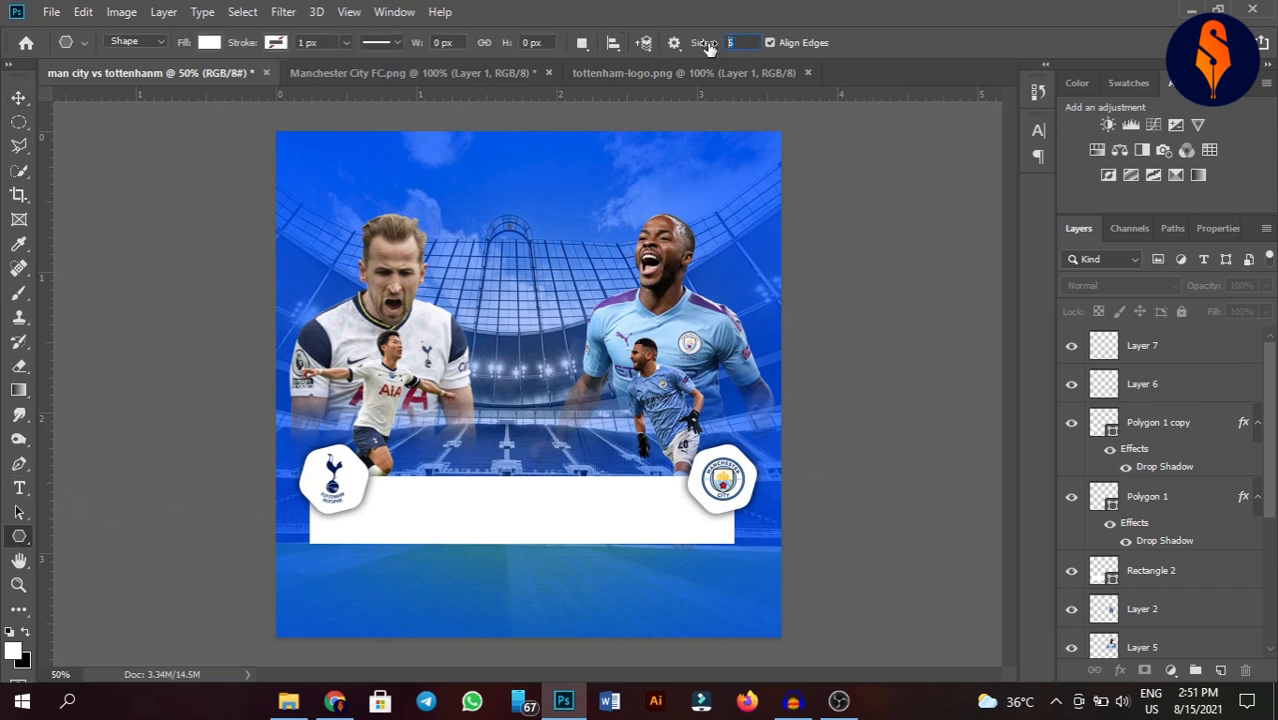
pyautogui.moveTo(540, 226); pyautogui.dragTo(540, 305)
pyautogui.click(19, 98)
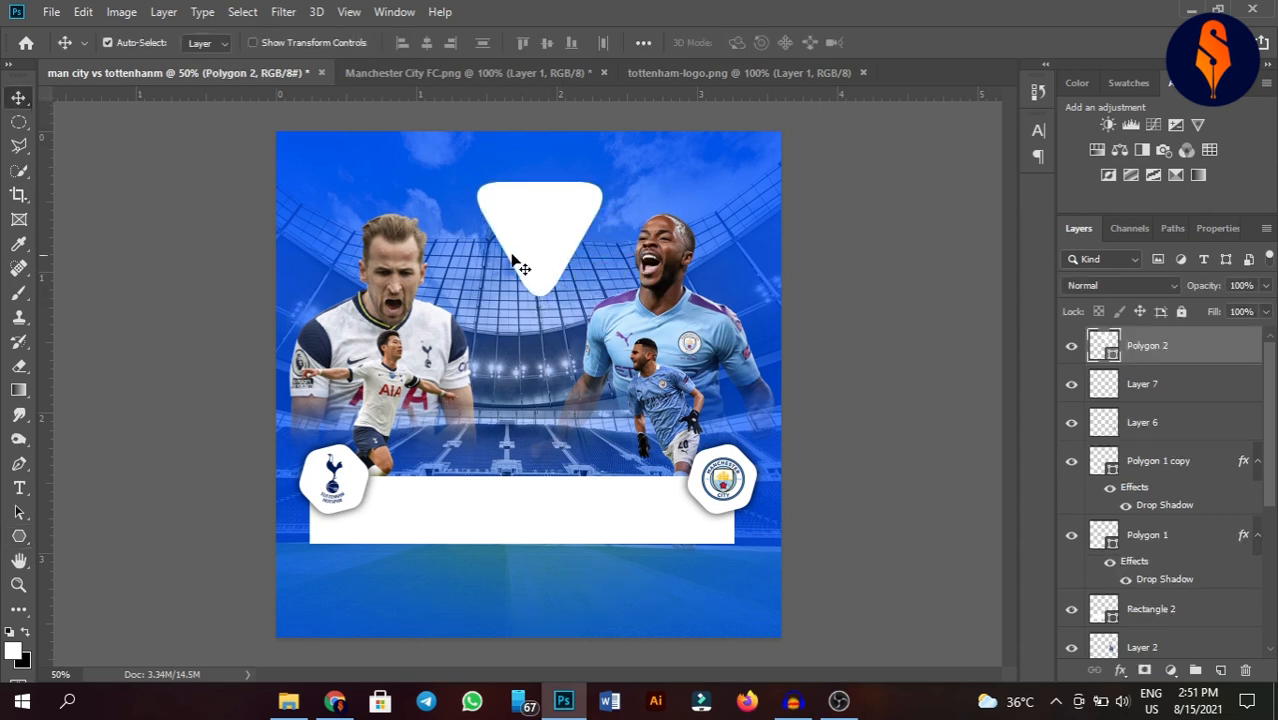
pyautogui.moveTo(516, 262); pyautogui.dragTo(550, 502)
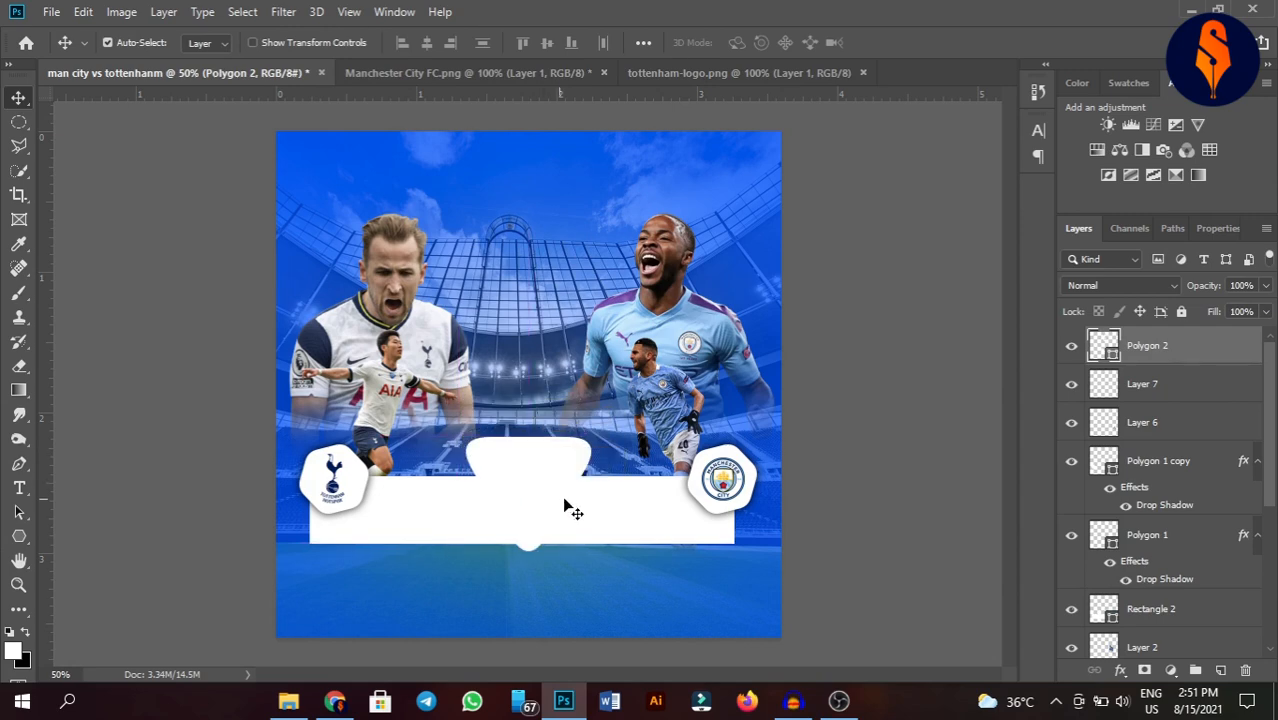
# Fill the triangle with dark navy #2c3753 sampled from the large Tottenham player's sleeve.
pyautogui.doubleClick(1105, 346)
pyautogui.click(318, 327)
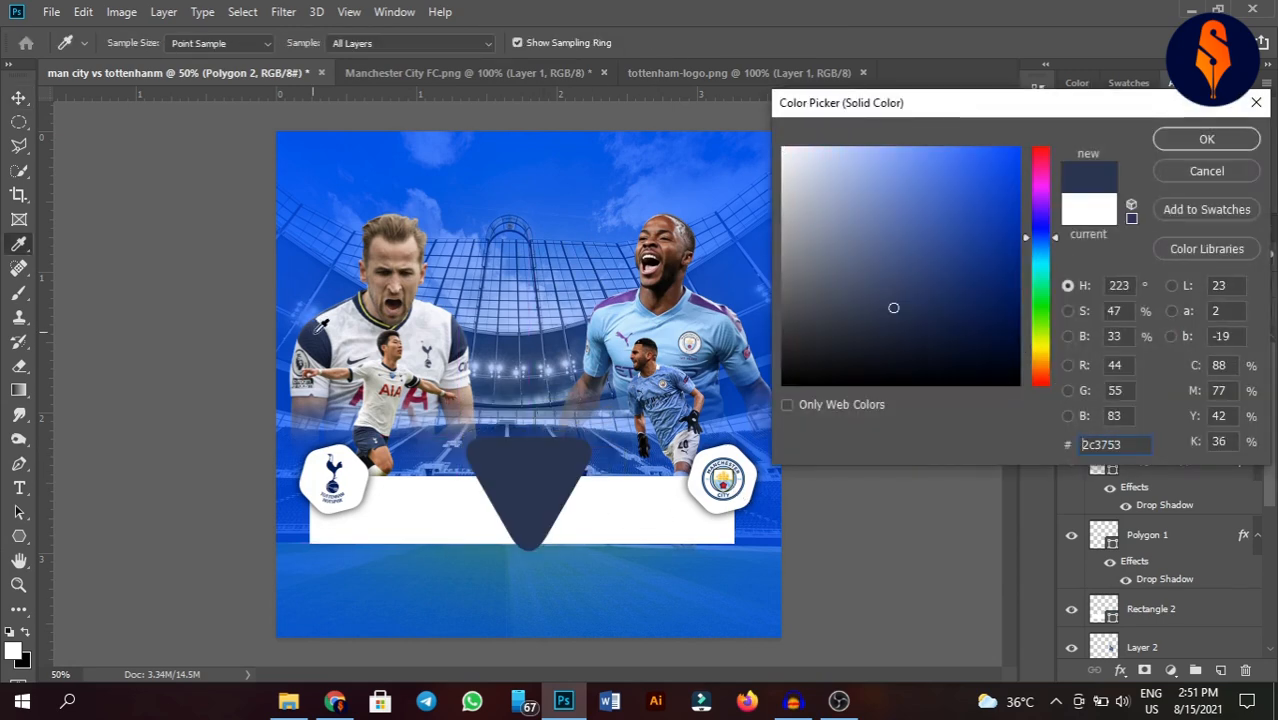
pyautogui.click(1207, 139)
pyautogui.press('v')
# Move the triangle's layer directly above the white rectangle, clip it to the rectangle and reposition it in the bar's middle.
pyautogui.click(675, 515)
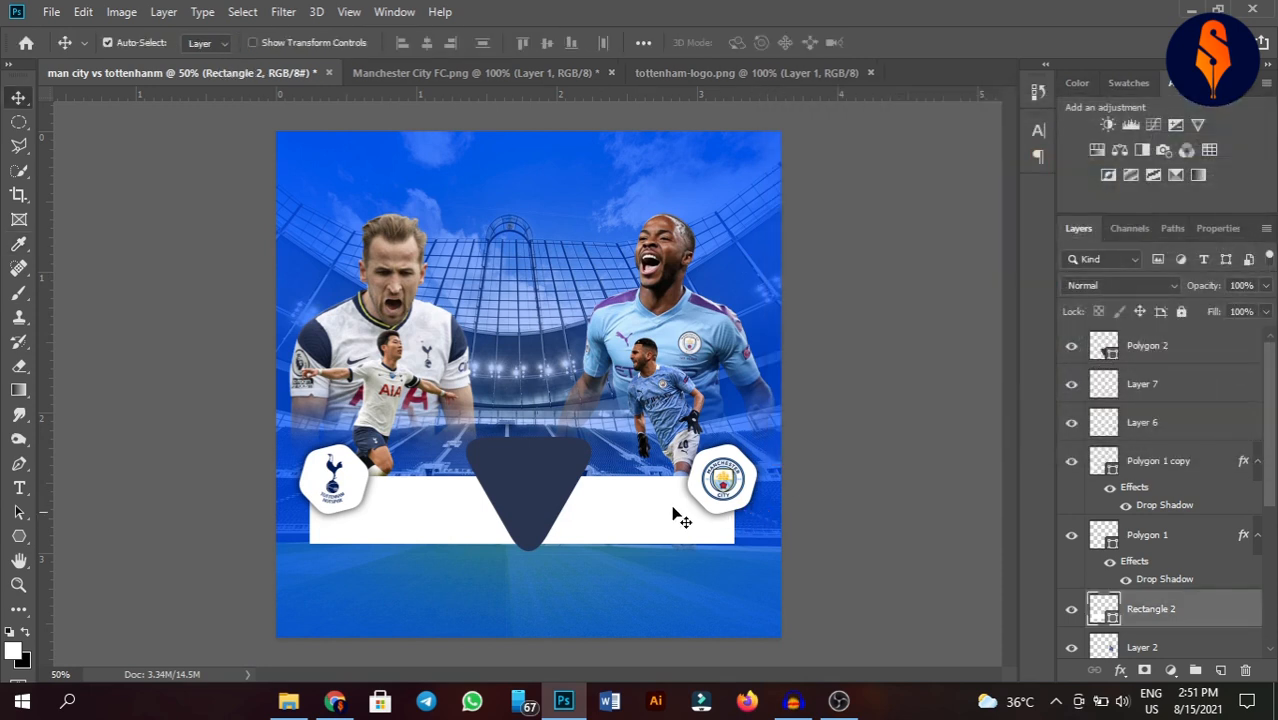
pyautogui.click(1150, 345)
pyautogui.moveTo(1190, 345); pyautogui.dragTo(1188, 592)
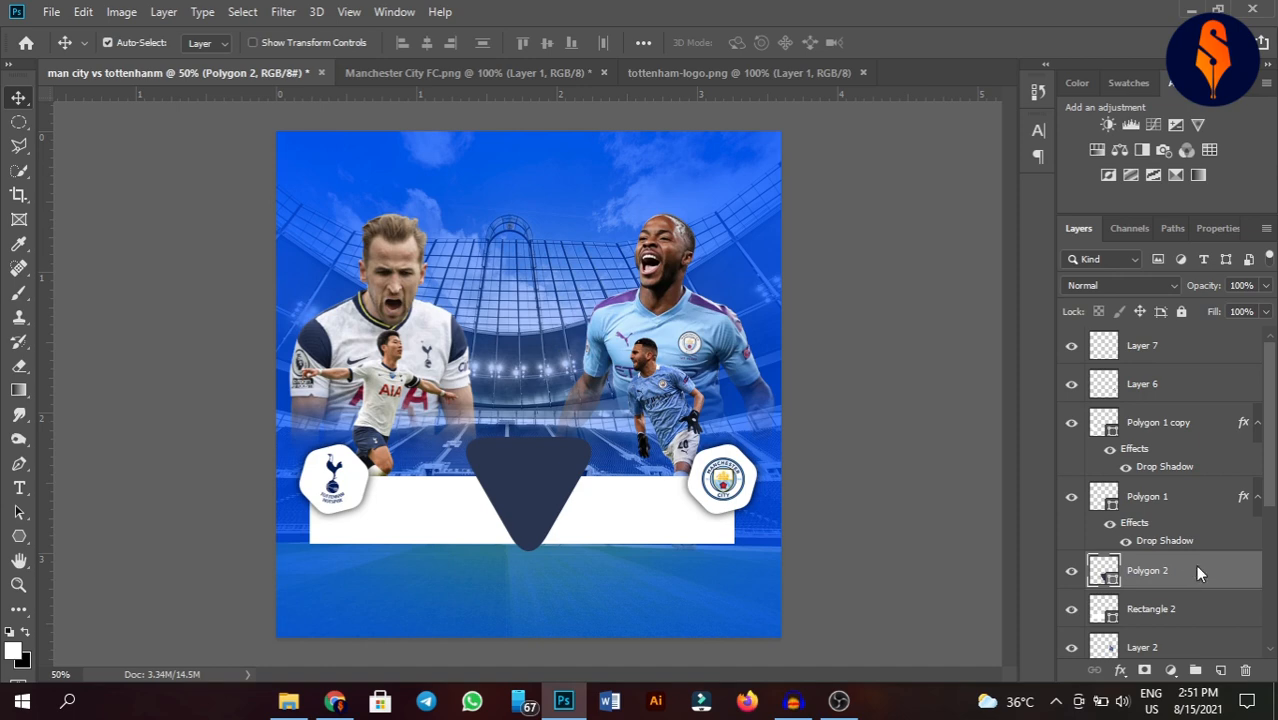
pyautogui.rightClick(1198, 572)
pyautogui.click(1092, 360)
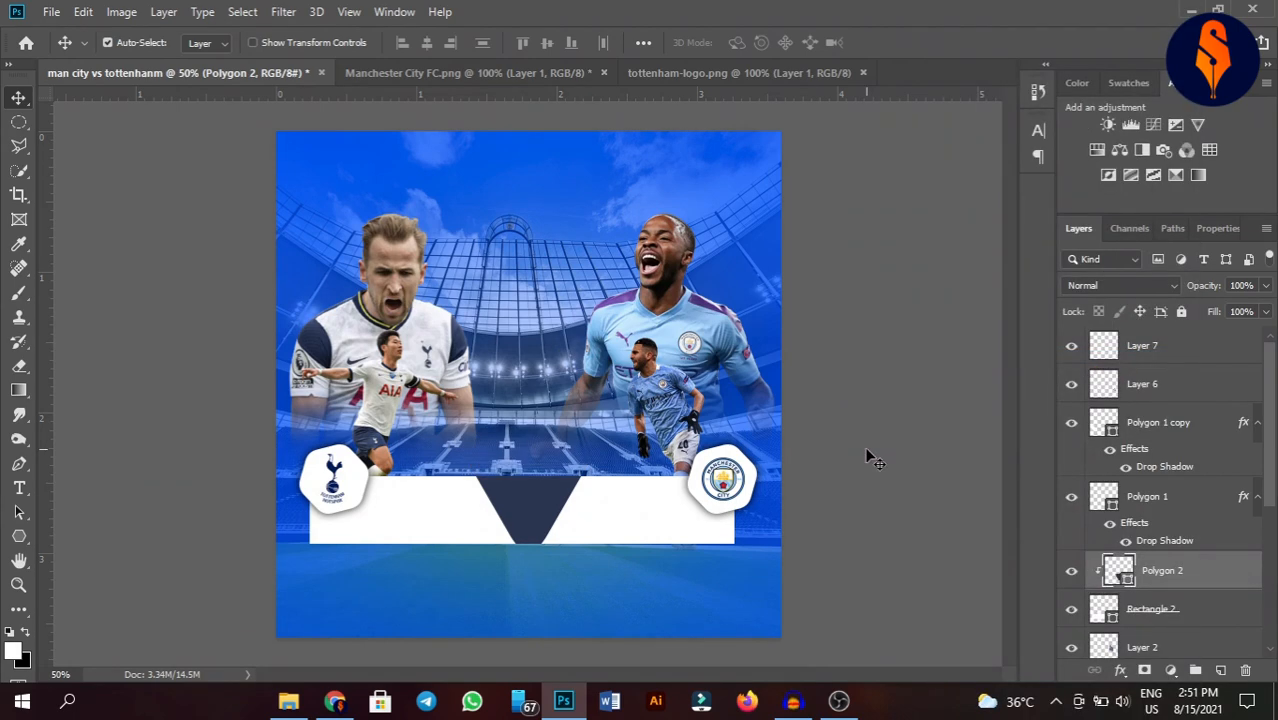
pyautogui.moveTo(520, 516); pyautogui.dragTo(550, 512)
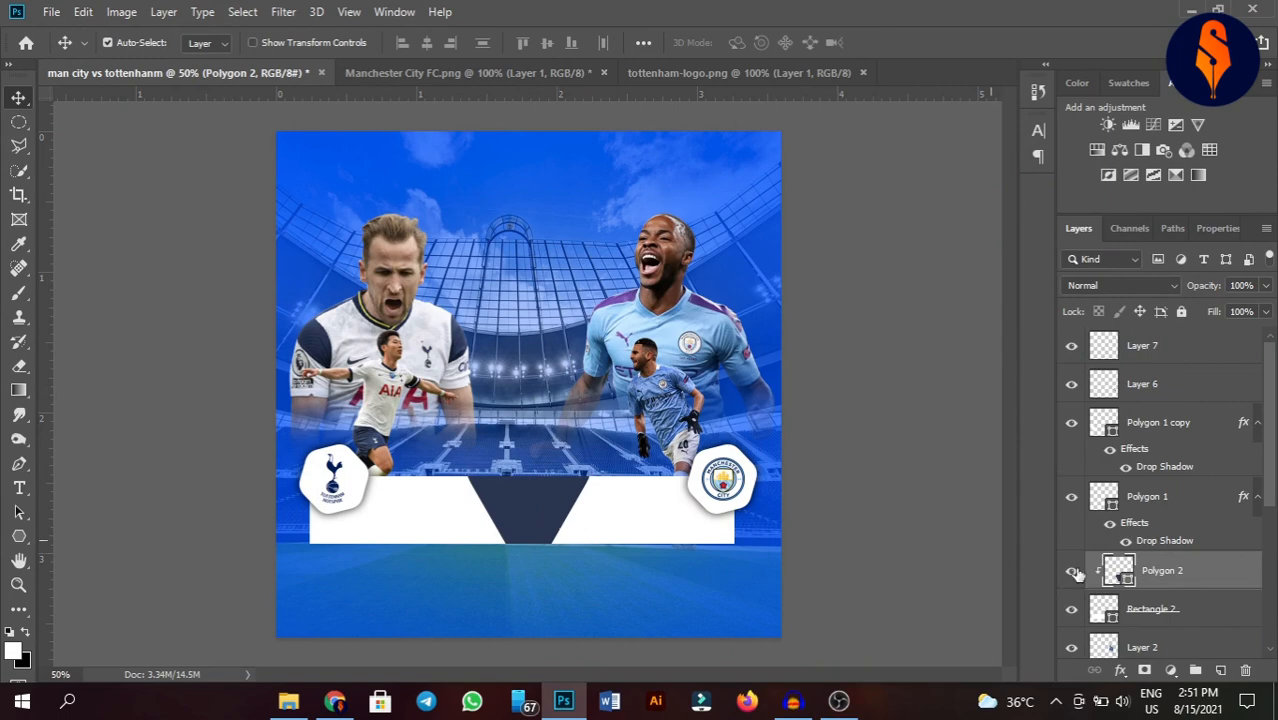
# Add a drop shadow with 92% opacity, 0 px distance and 21 px size to the navy triangle.
pyautogui.click(1119, 669)
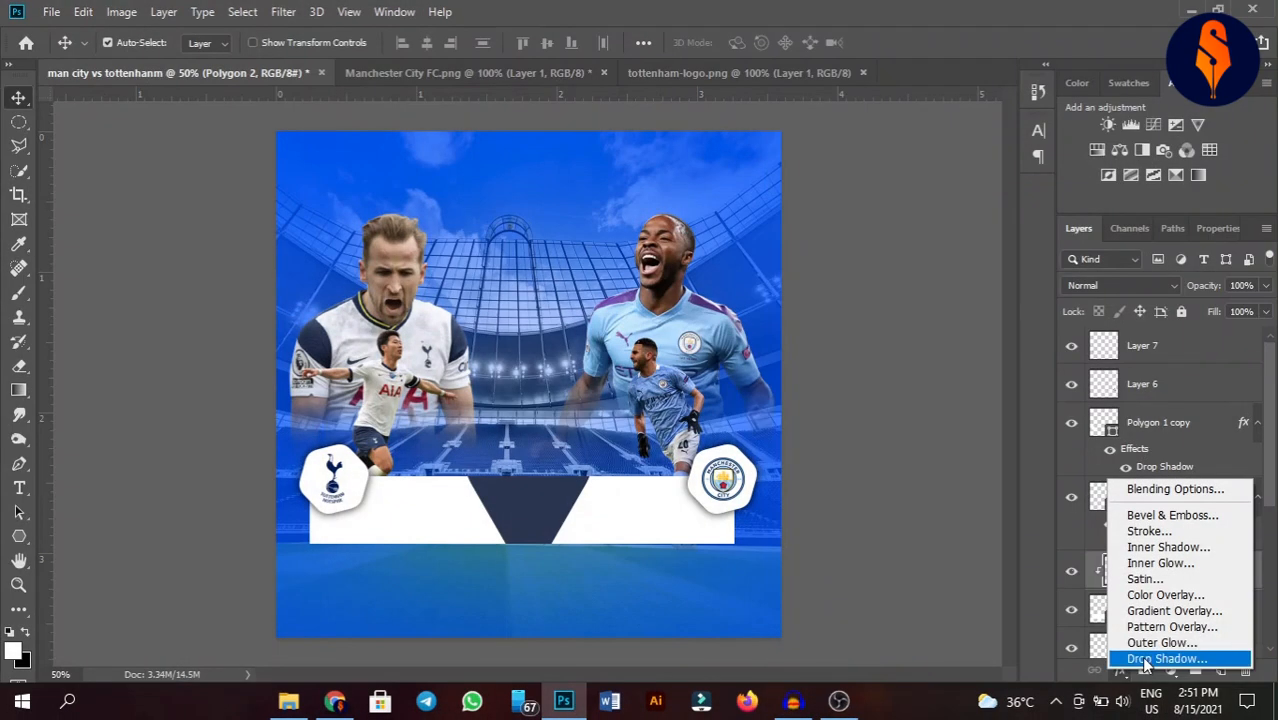
pyautogui.click(931, 408)
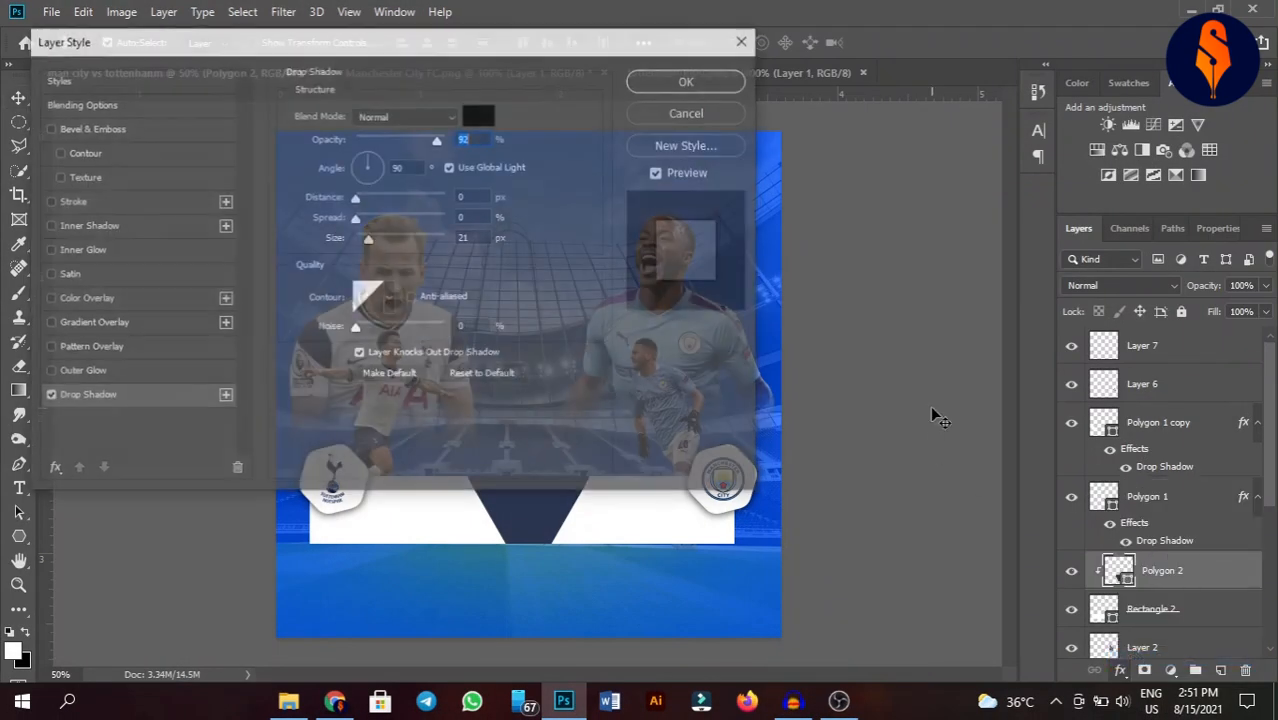
pyautogui.click(686, 82)
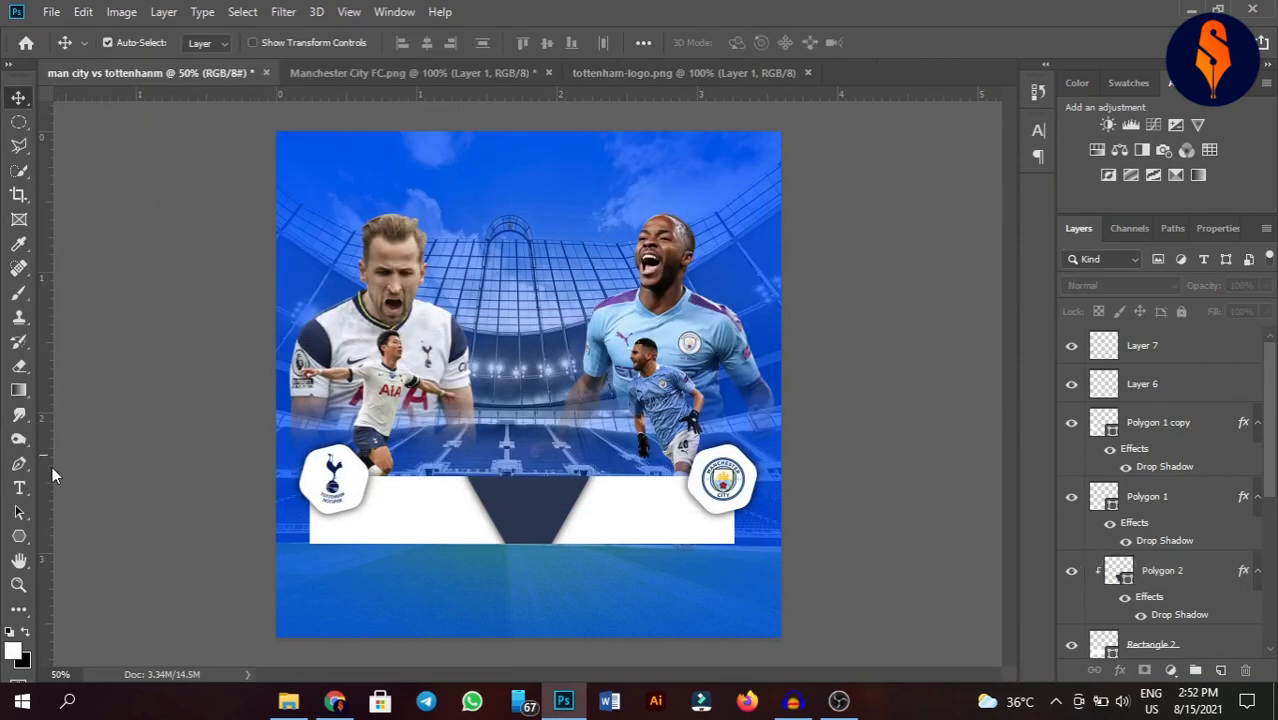
# Add the text "Man City" in Gotham Black on the white bar between the triangle and the Manchester City badge.
pyautogui.click(21, 487)
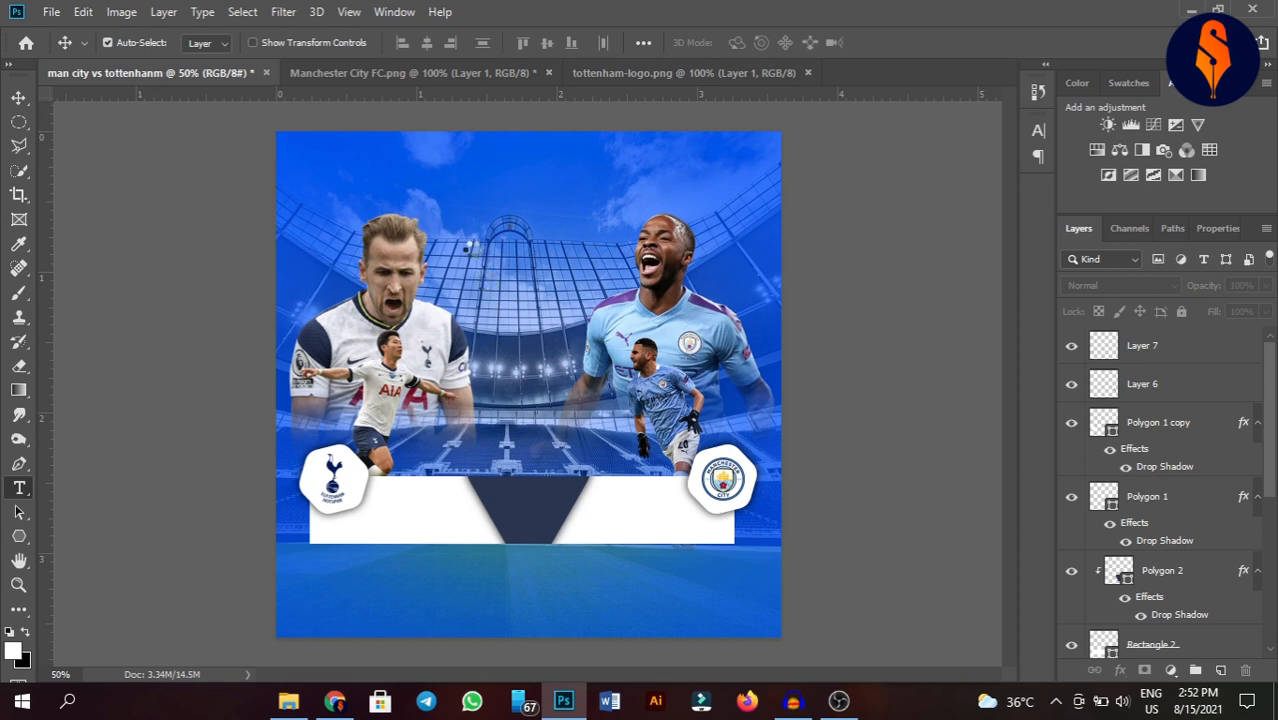
pyautogui.click(488, 296)
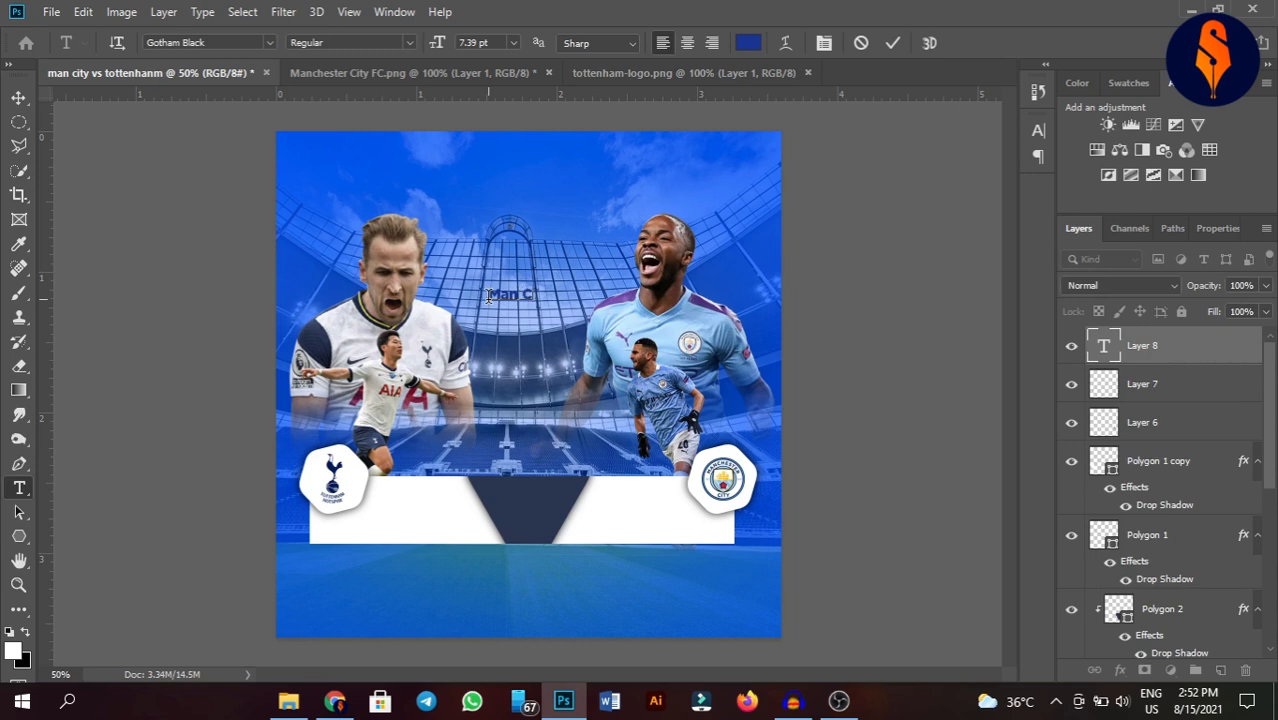
pyautogui.moveTo(537, 325); pyautogui.dragTo(640, 548)
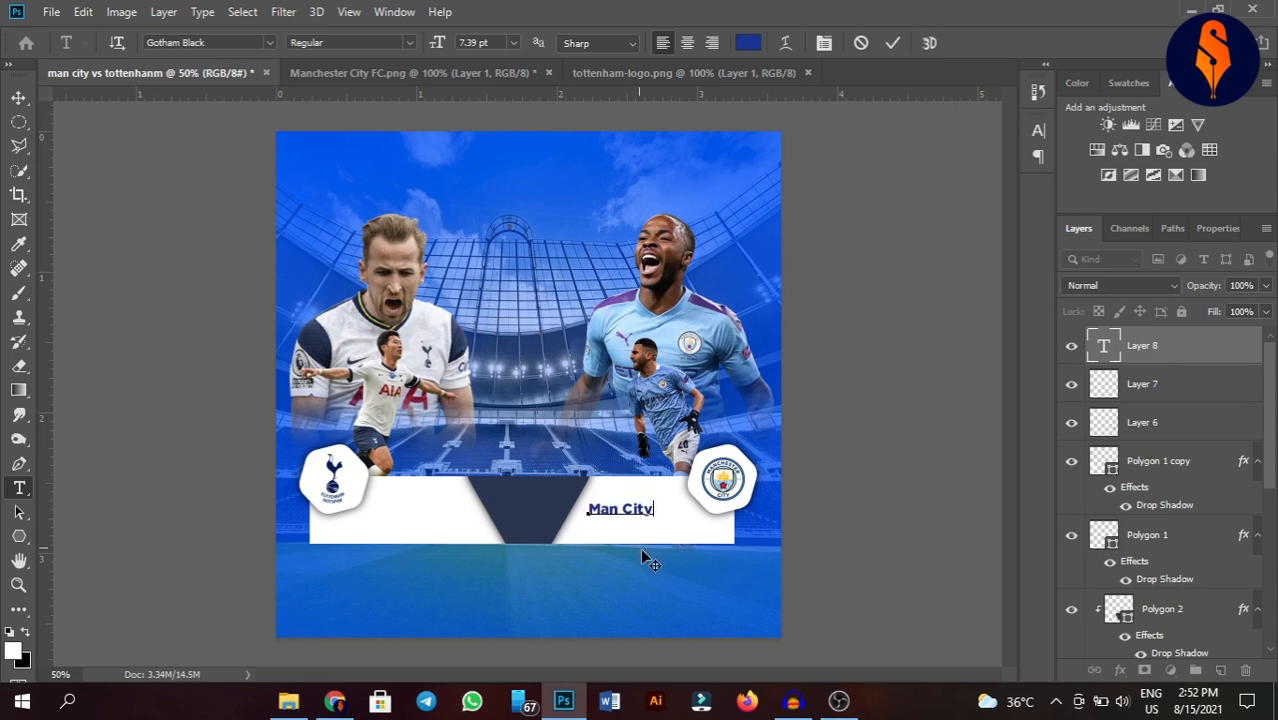
pyautogui.click(892, 43)
# Scale the "Man City" text to about 182% within the right half of the white bar.
pyautogui.hotkey('ctrl', 't')
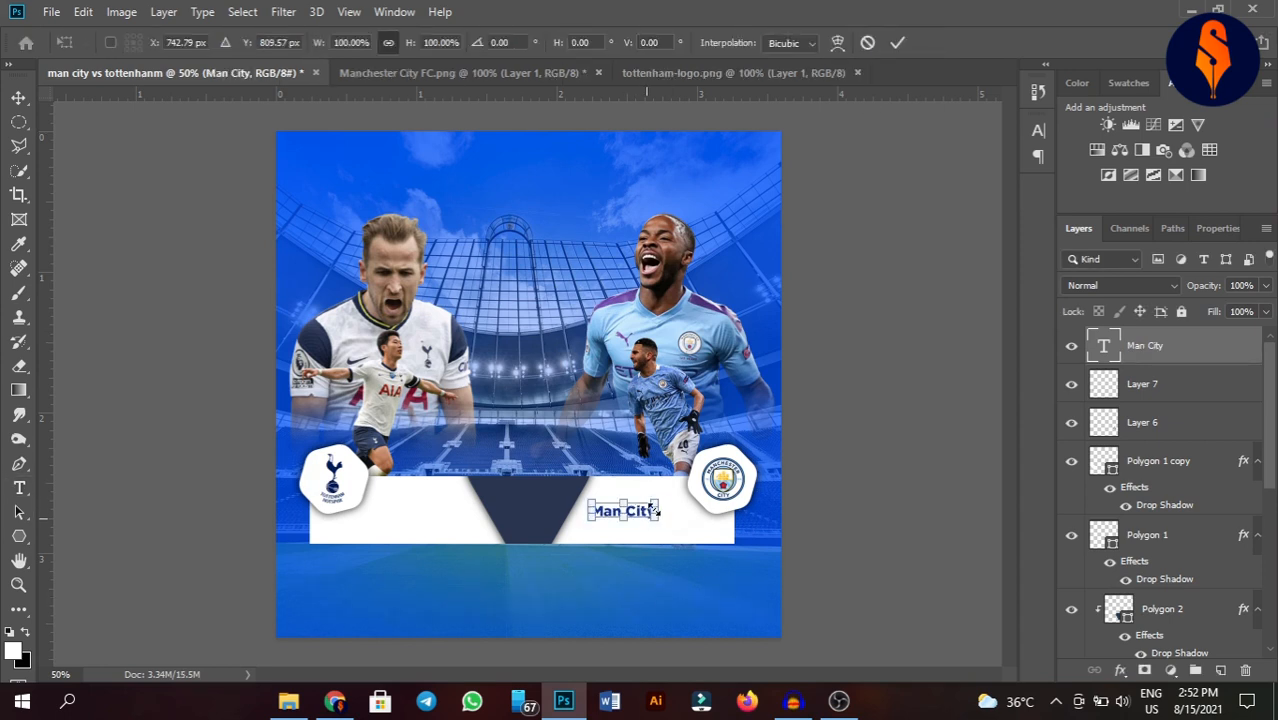
pyautogui.moveTo(657, 510); pyautogui.dragTo(703, 514)
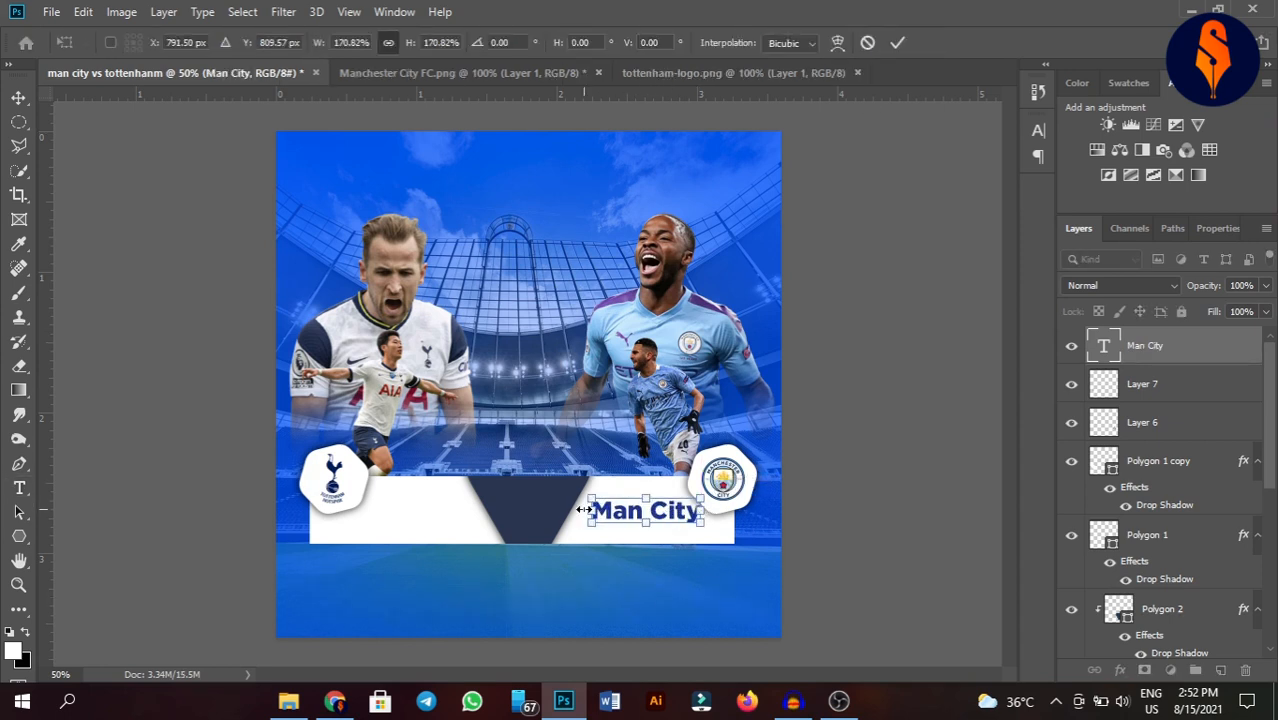
pyautogui.moveTo(580, 510); pyautogui.dragTo(574, 510)
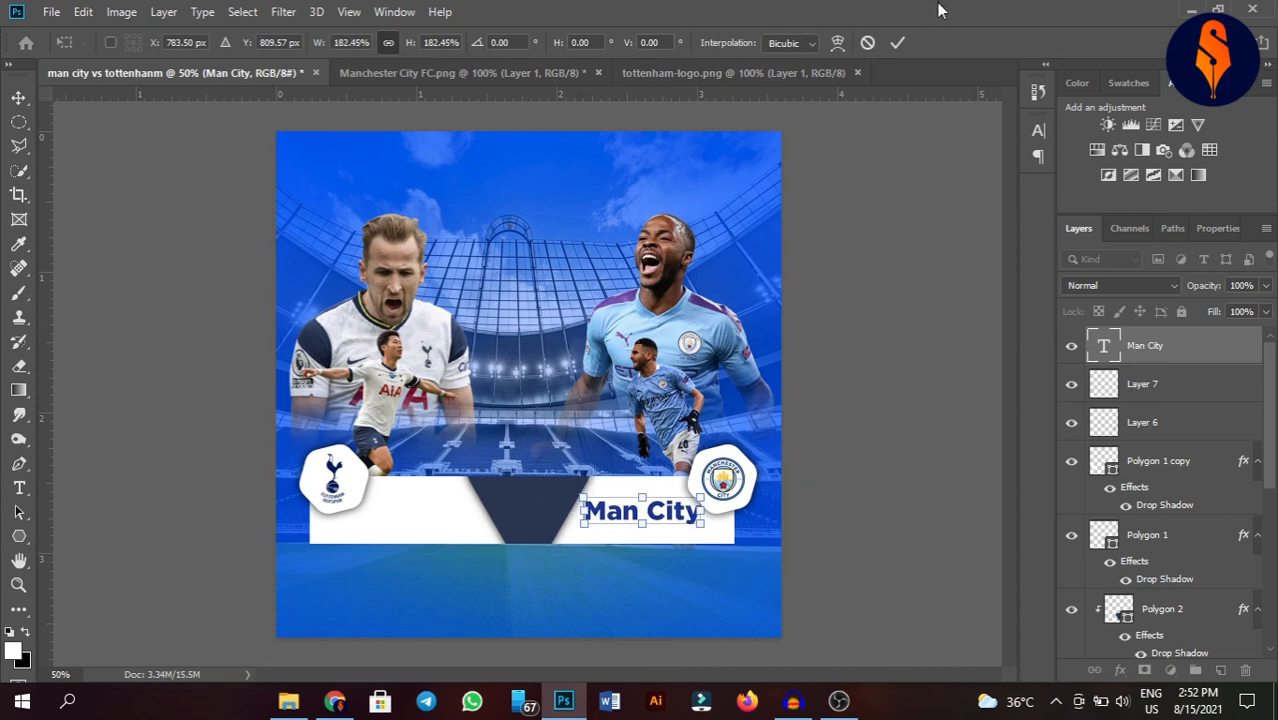
pyautogui.click(895, 44)
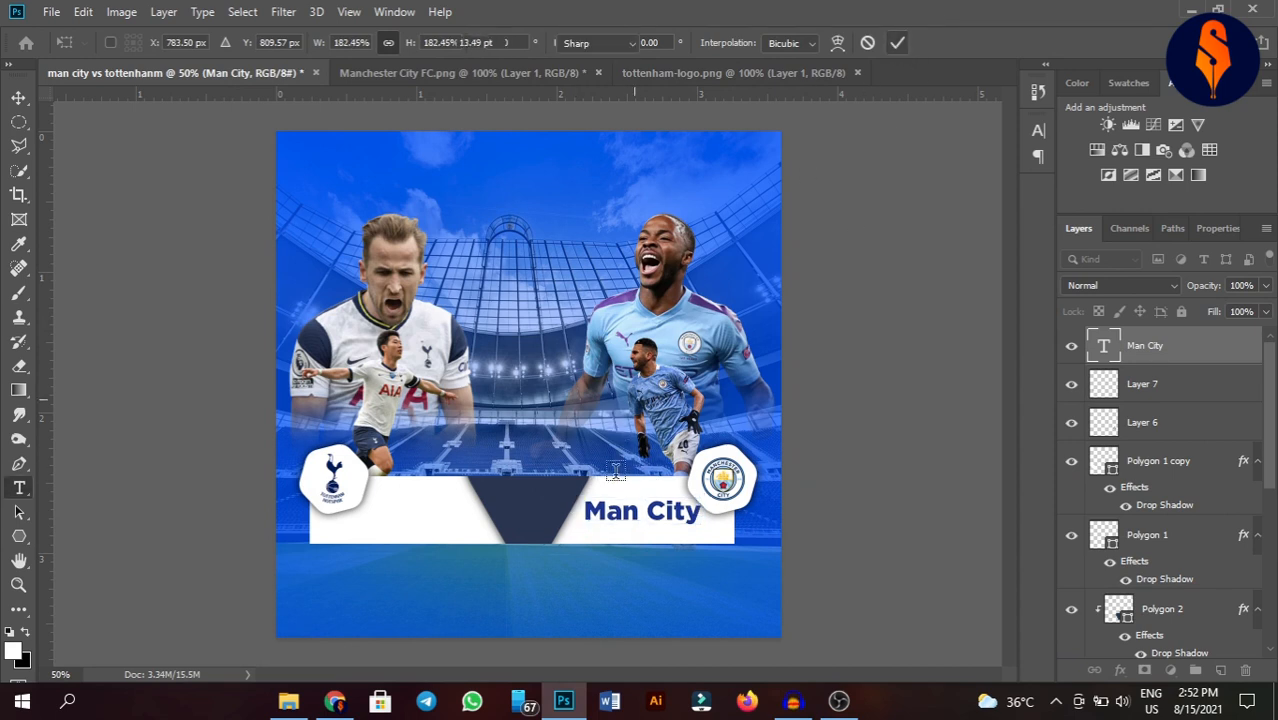
# Duplicate the "Man City" text onto the bar's left half, change the copy to "Tottenhanm" and place it below the Tottenham badge.
pyautogui.click(17, 98)
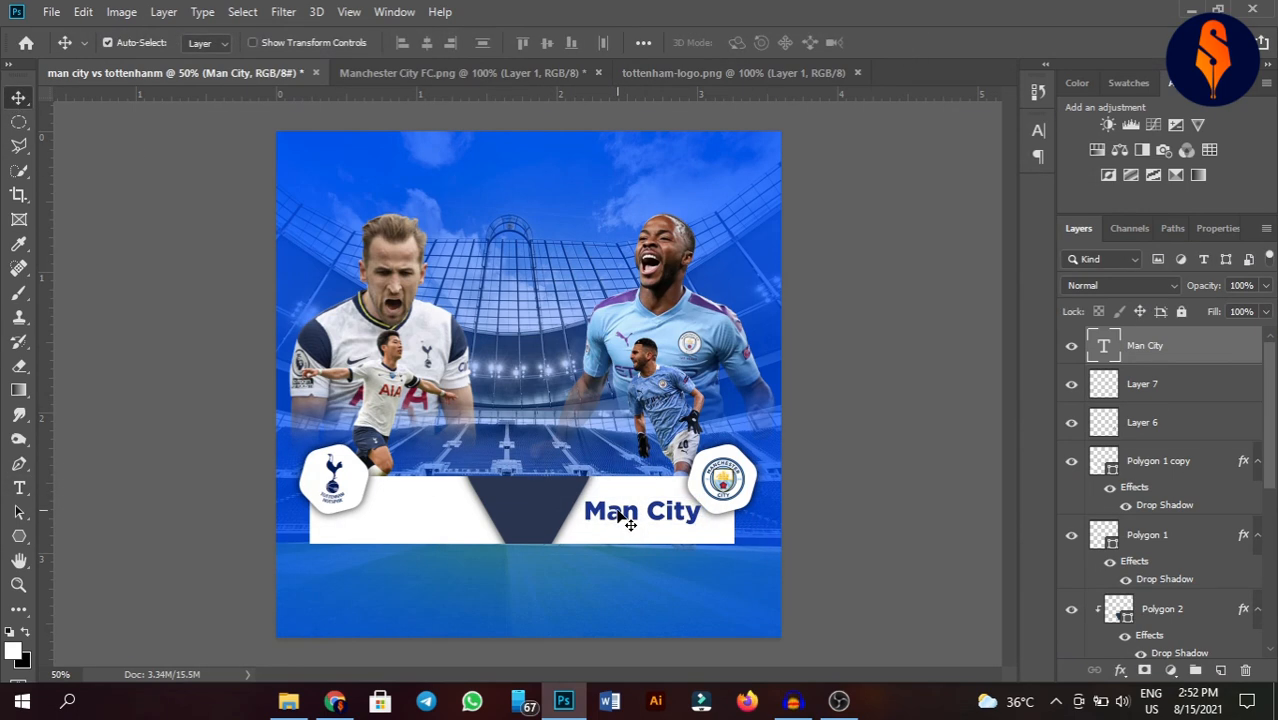
pyautogui.moveTo(628, 518); pyautogui.dragTo(417, 524)
pyautogui.doubleClick(417, 524)
pyautogui.press('BackSpace')
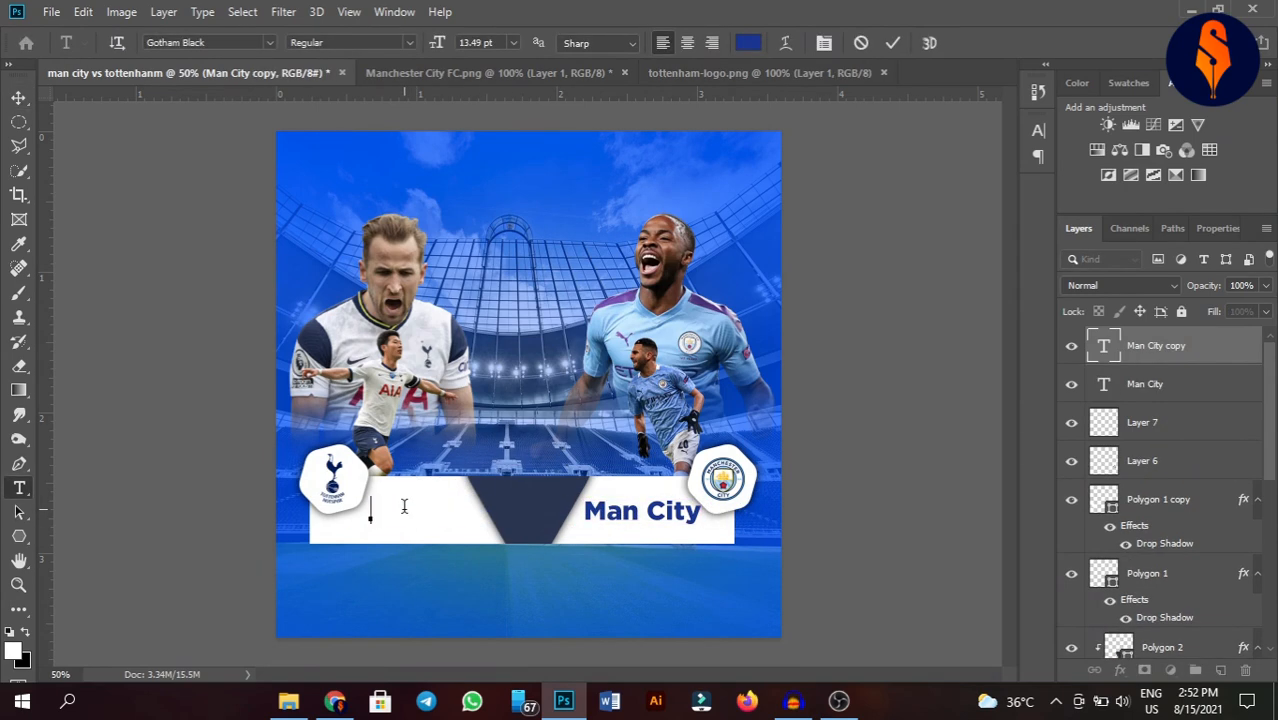
pyautogui.write('Tottenham')
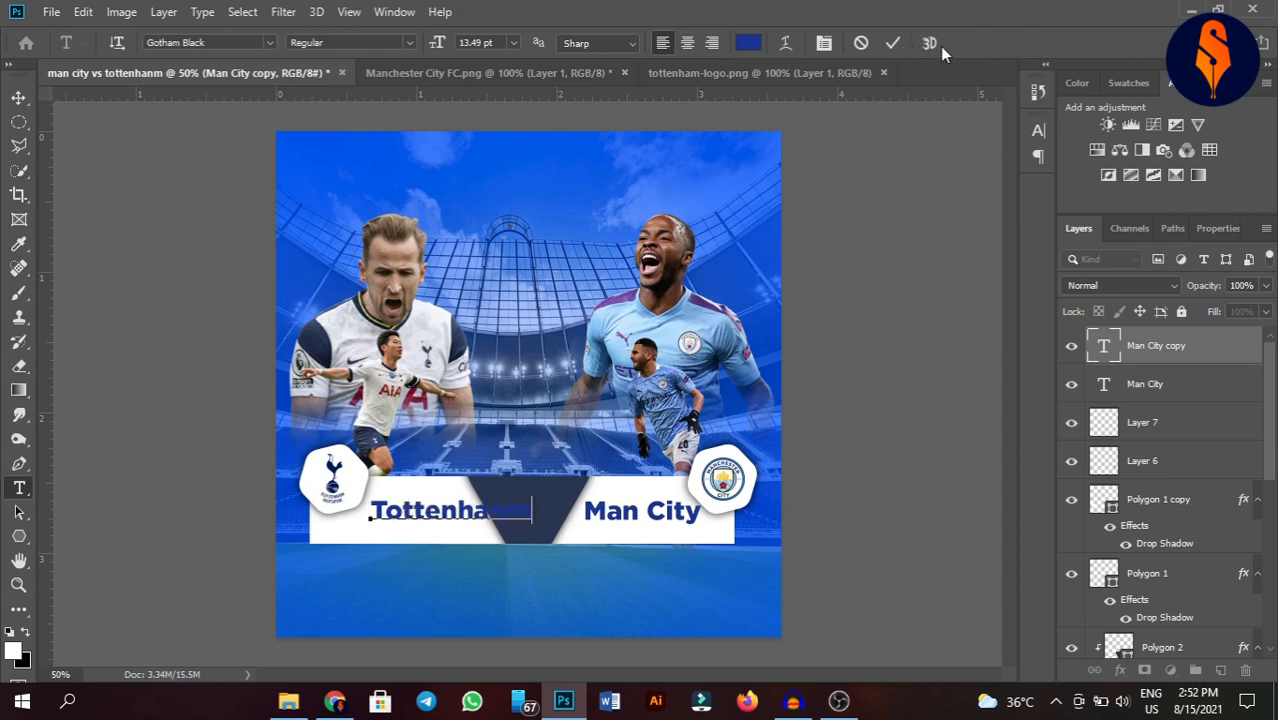
pyautogui.click(892, 43)
pyautogui.press('v')
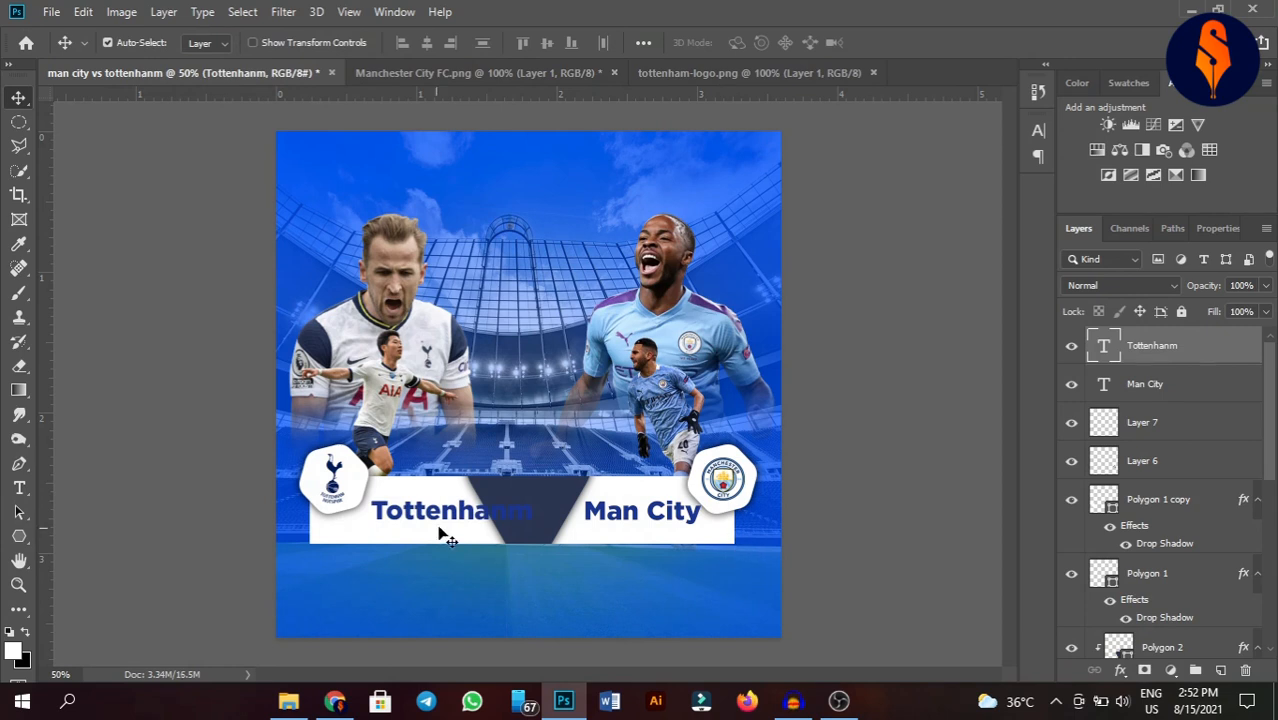
pyautogui.moveTo(467, 521); pyautogui.dragTo(414, 540)
# Widen the white rectangle to the outer edges of both badges and lower the "Man City" text to the bar's bottom edge.
pyautogui.click(714, 548)
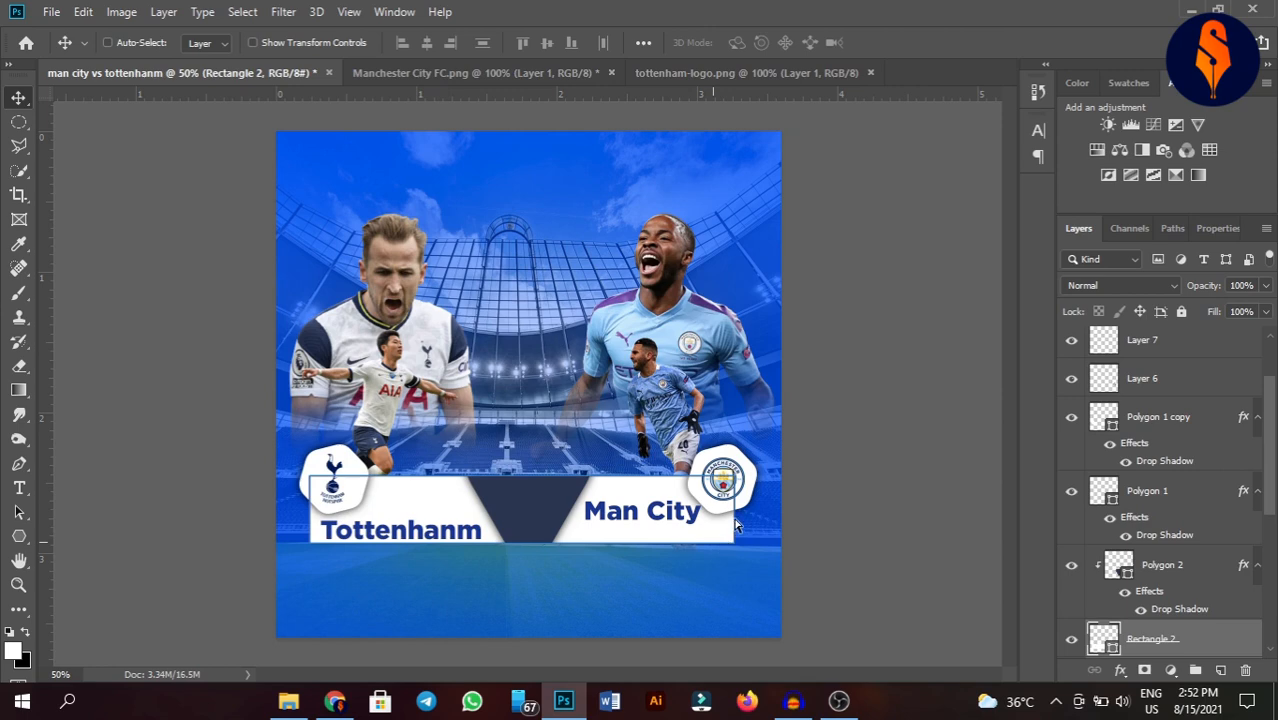
pyautogui.hotkey('ctrl', 't')
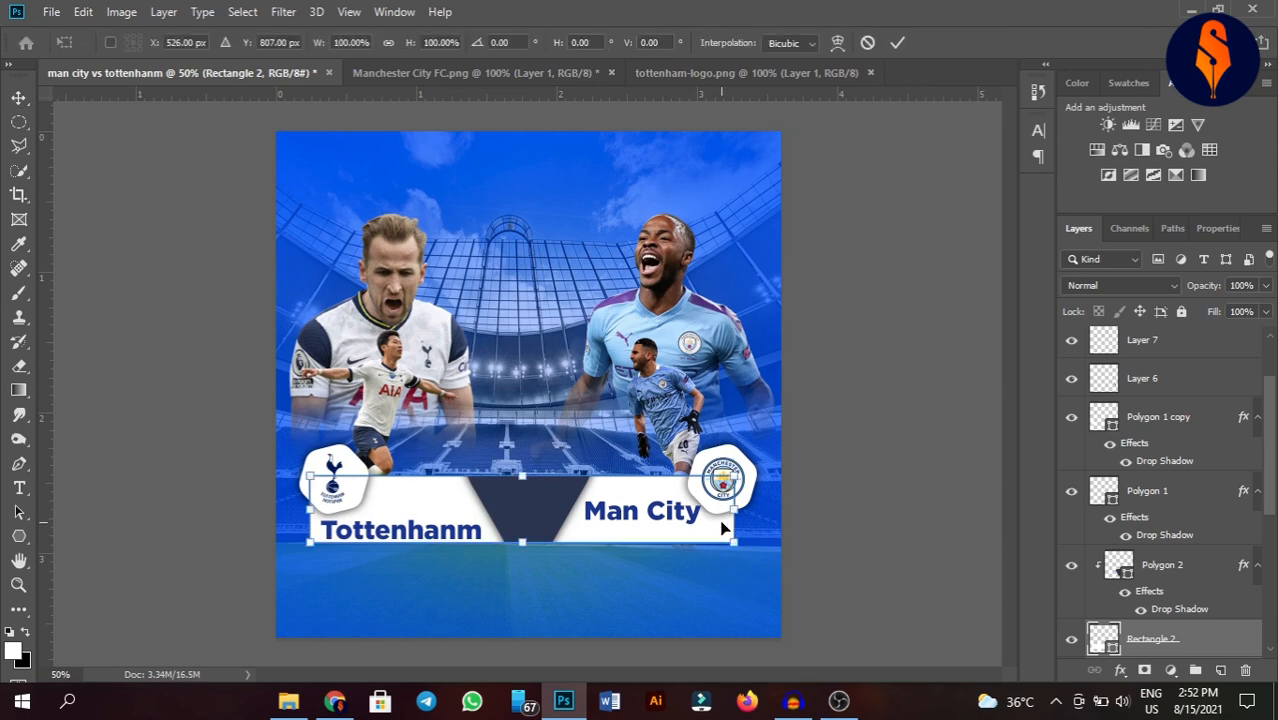
pyautogui.moveTo(734, 512); pyautogui.dragTo(737, 548)
pyautogui.click(896, 43)
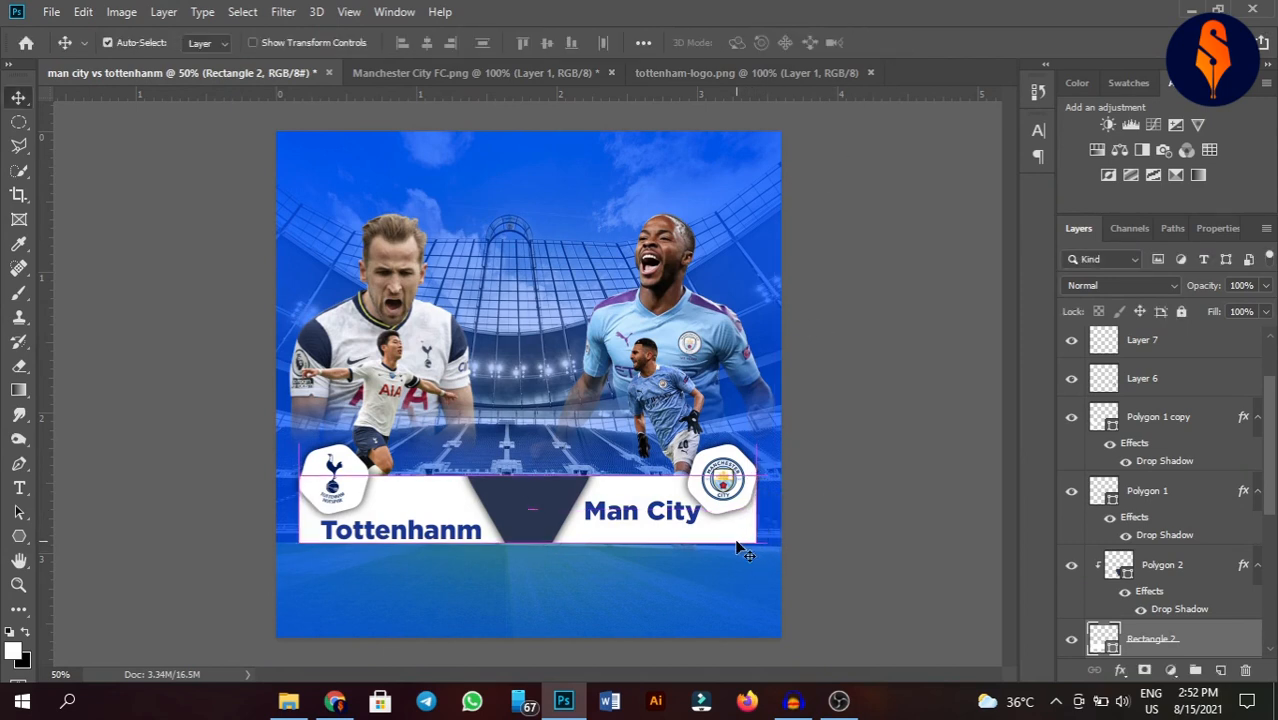
pyautogui.click(813, 504)
pyautogui.moveTo(650, 512); pyautogui.dragTo(653, 527)
# Try to extend the "Man City" text to "Manchester City" and shift it toward the triangle.
pyautogui.doubleClick(655, 533)
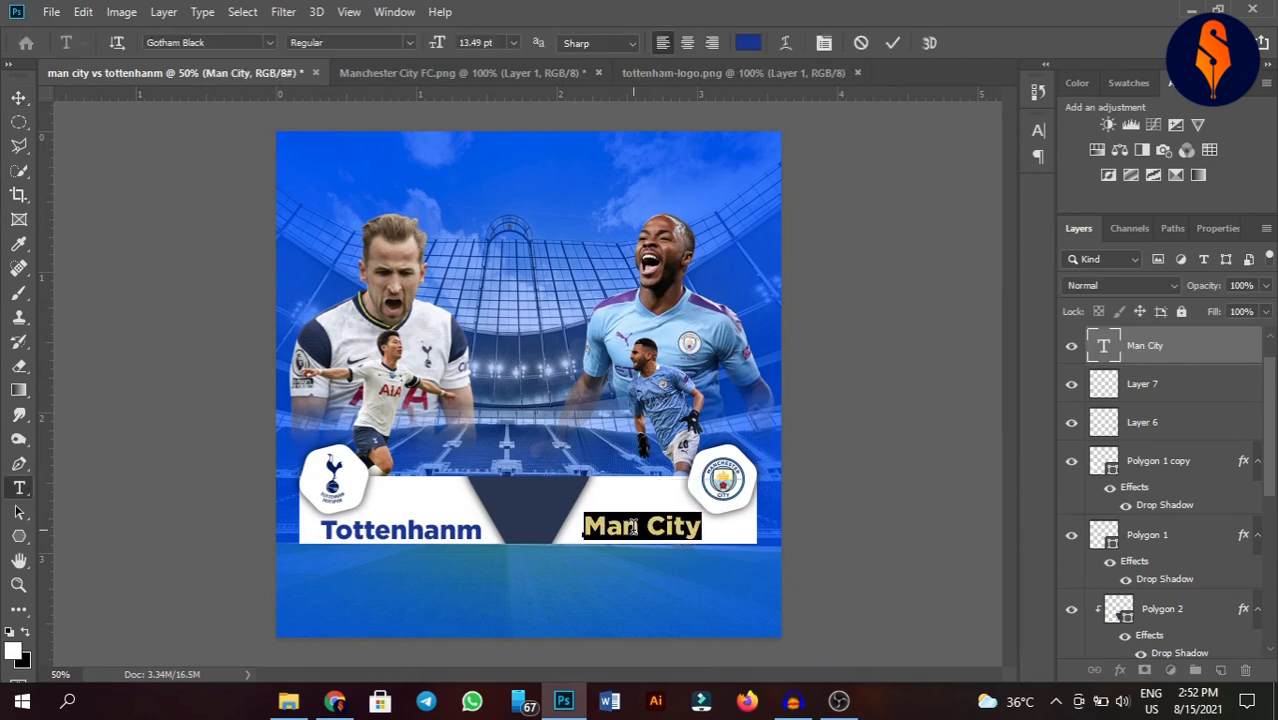
pyautogui.click(633, 527)
pyautogui.write('cher')
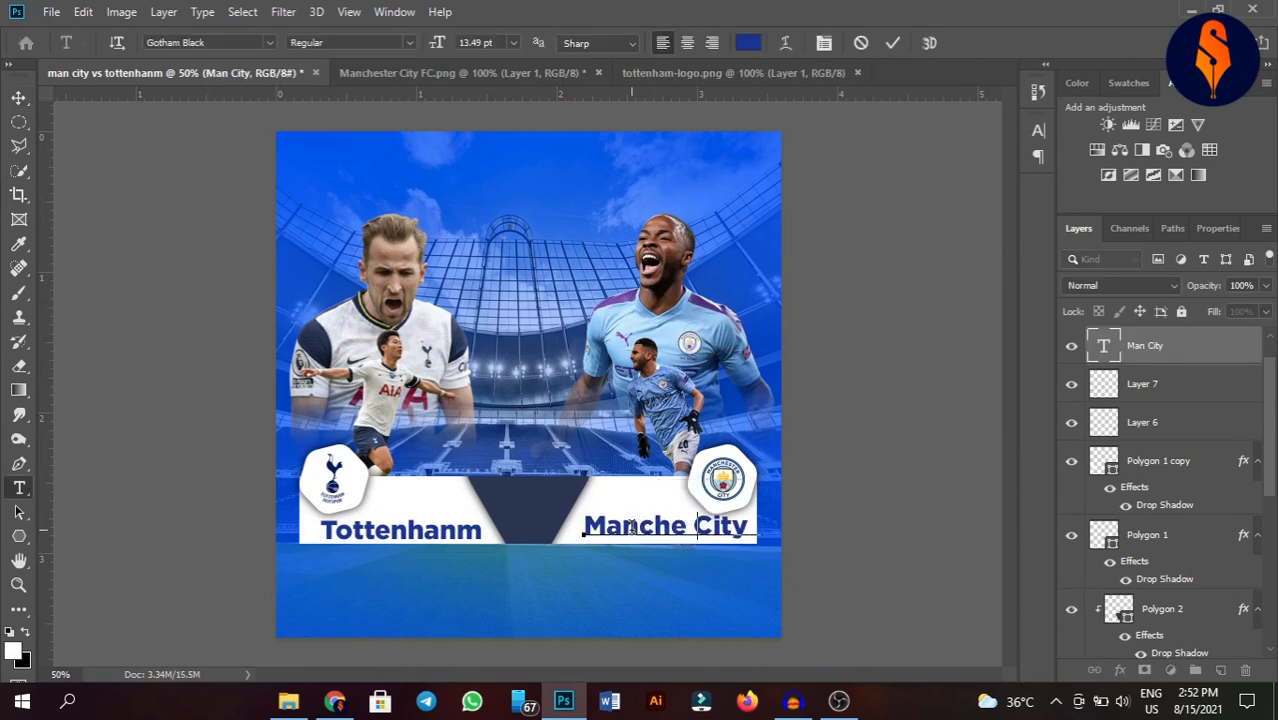
pyautogui.press('BackSpace')
pyautogui.write('ster')
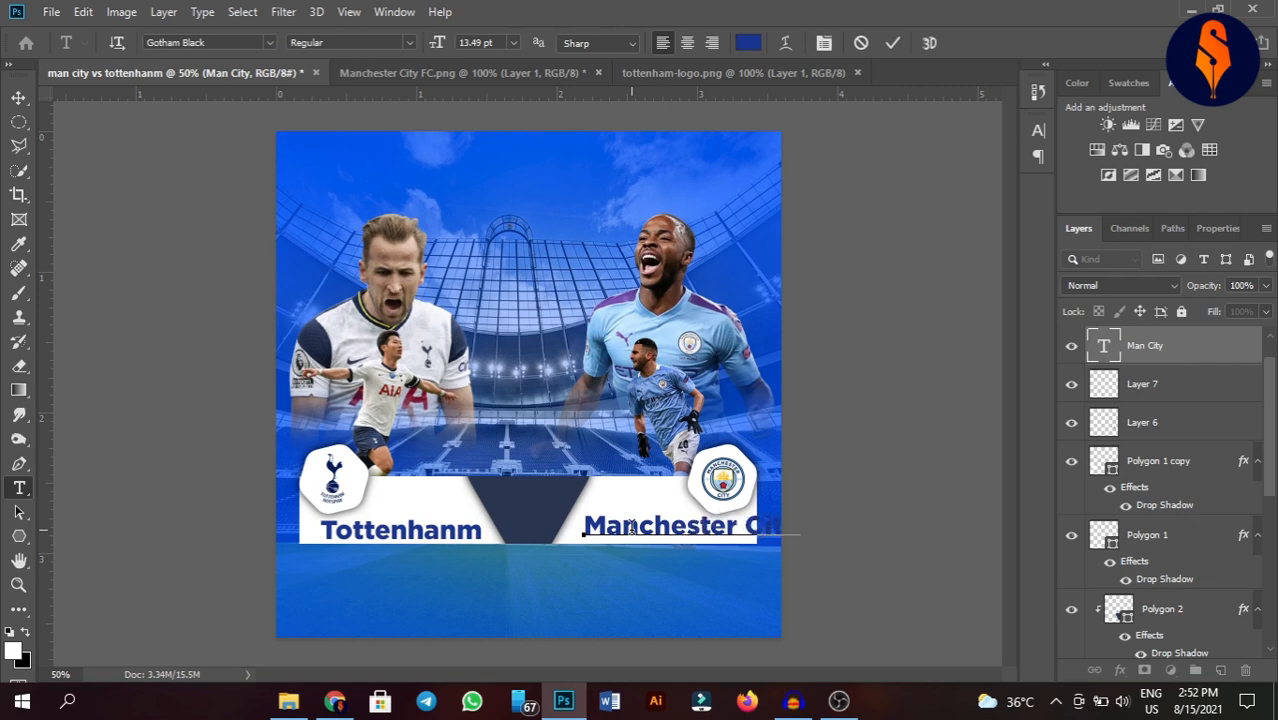
pyautogui.moveTo(684, 558); pyautogui.dragTo(677, 560)
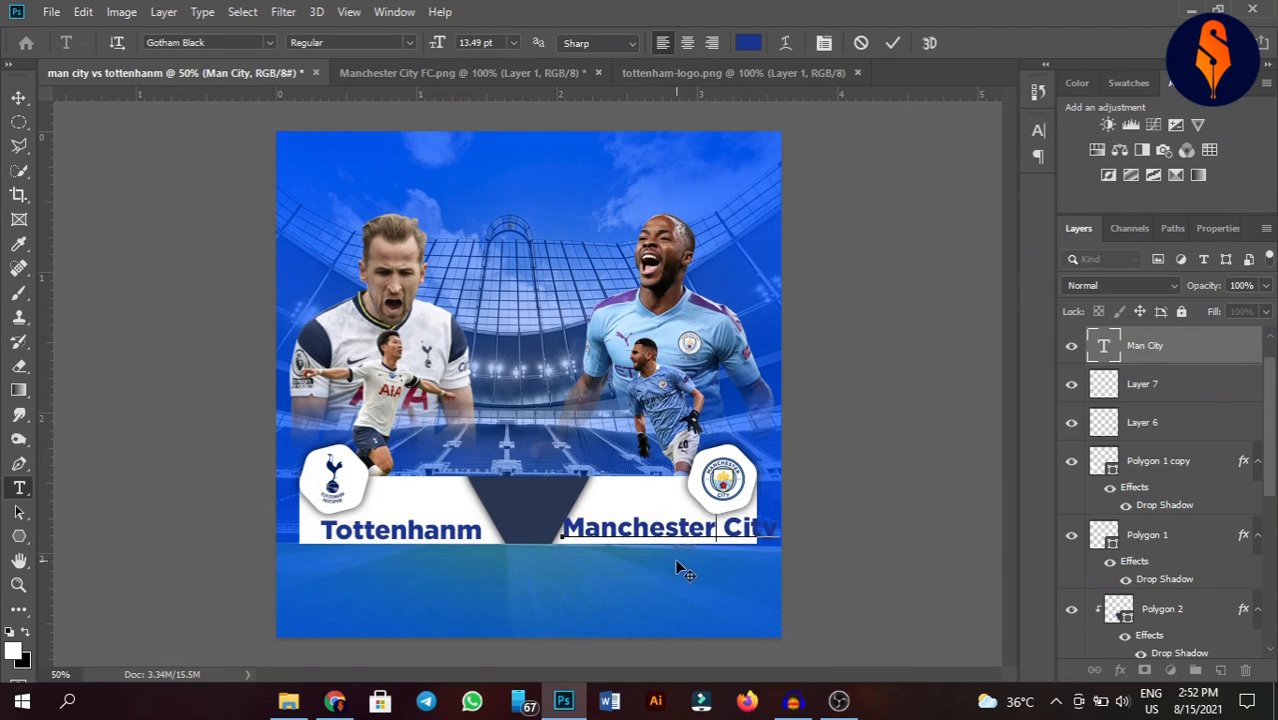
# Delete the added letters to restore the team name to "Man City".
pyautogui.press('BackSpace')
pyautogui.press('BackSpace')
pyautogui.press('BackSpace')
pyautogui.press('BackSpace')
pyautogui.press('BackSpace')
pyautogui.press('BackSpace')
pyautogui.press('BackSpace')
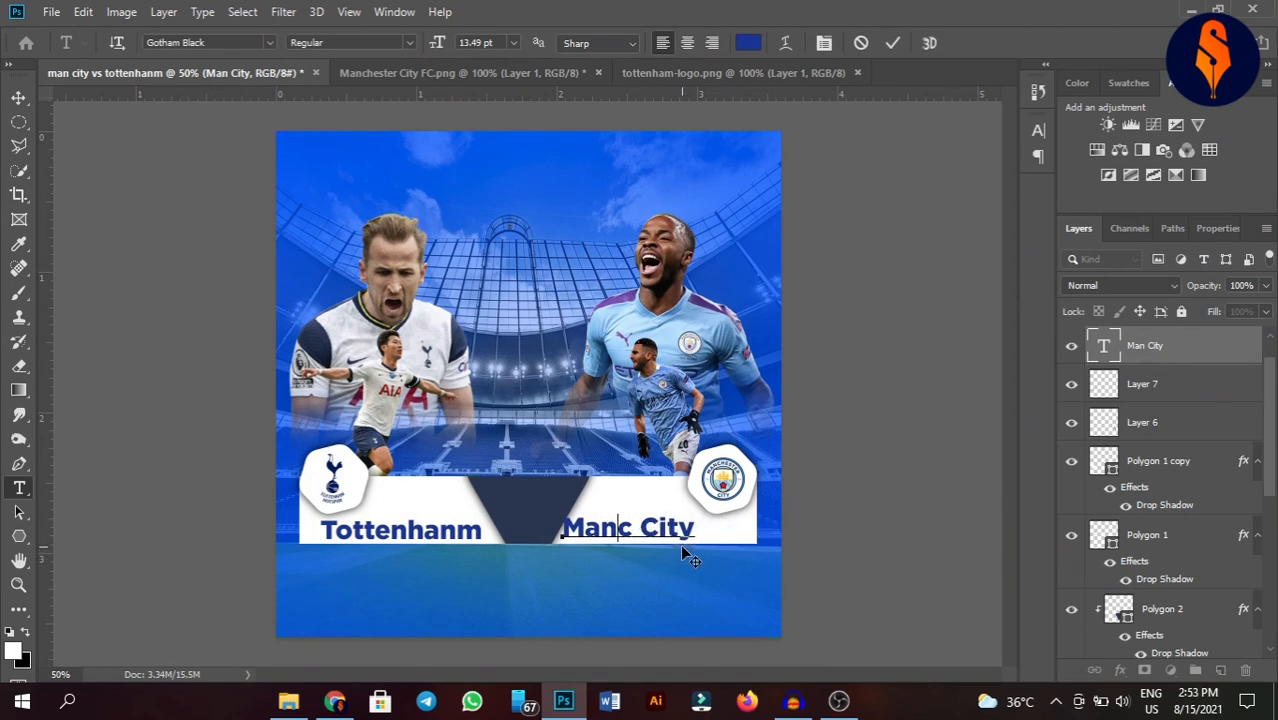
pyautogui.click(892, 42)
pyautogui.press('v')
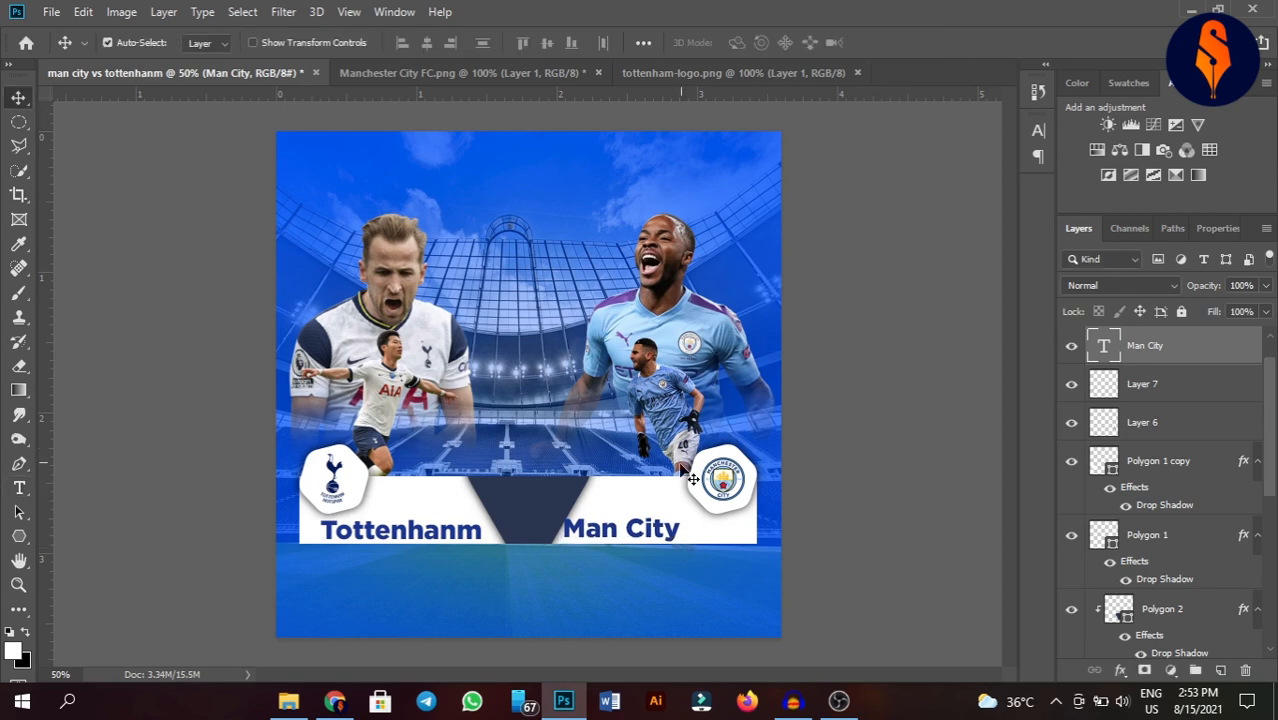
# Duplicate the "Man City" text above the bar, between the players, and change the copy to "Vs".
pyautogui.moveTo(655, 530); pyautogui.dragTo(570, 380)
pyautogui.press('t')
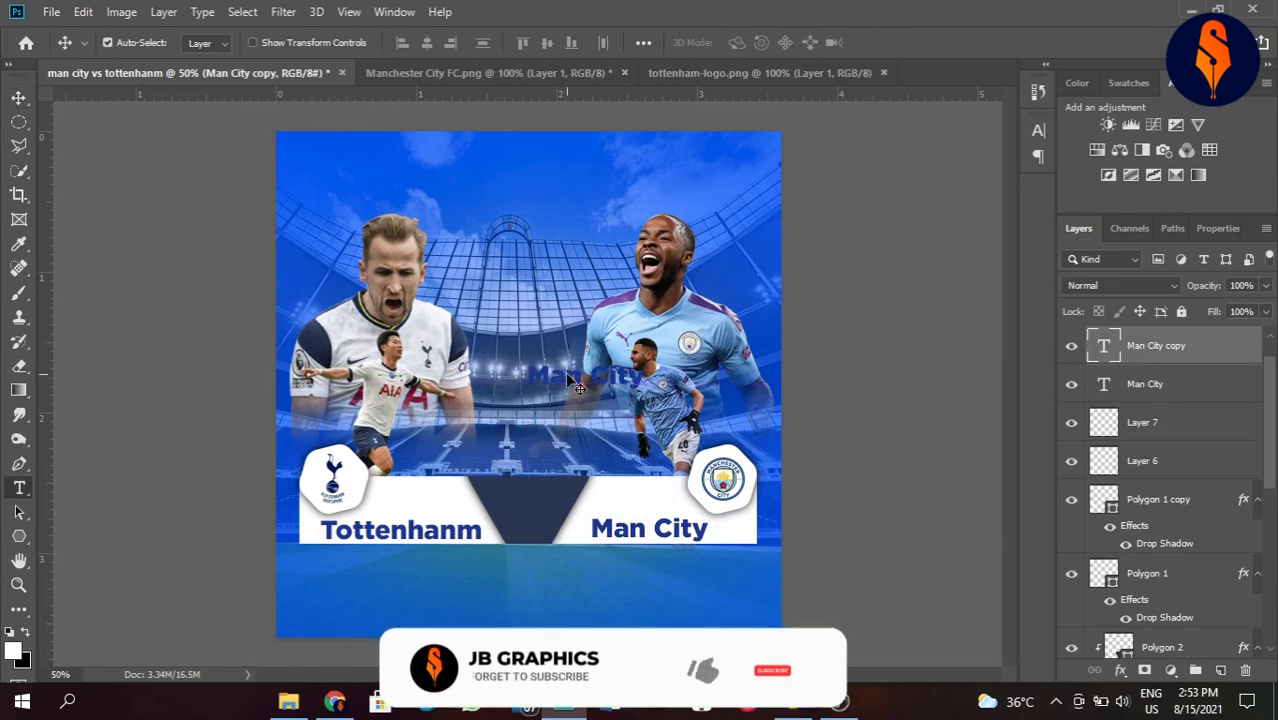
pyautogui.tripleClick(567, 371)
pyautogui.write('Vs')
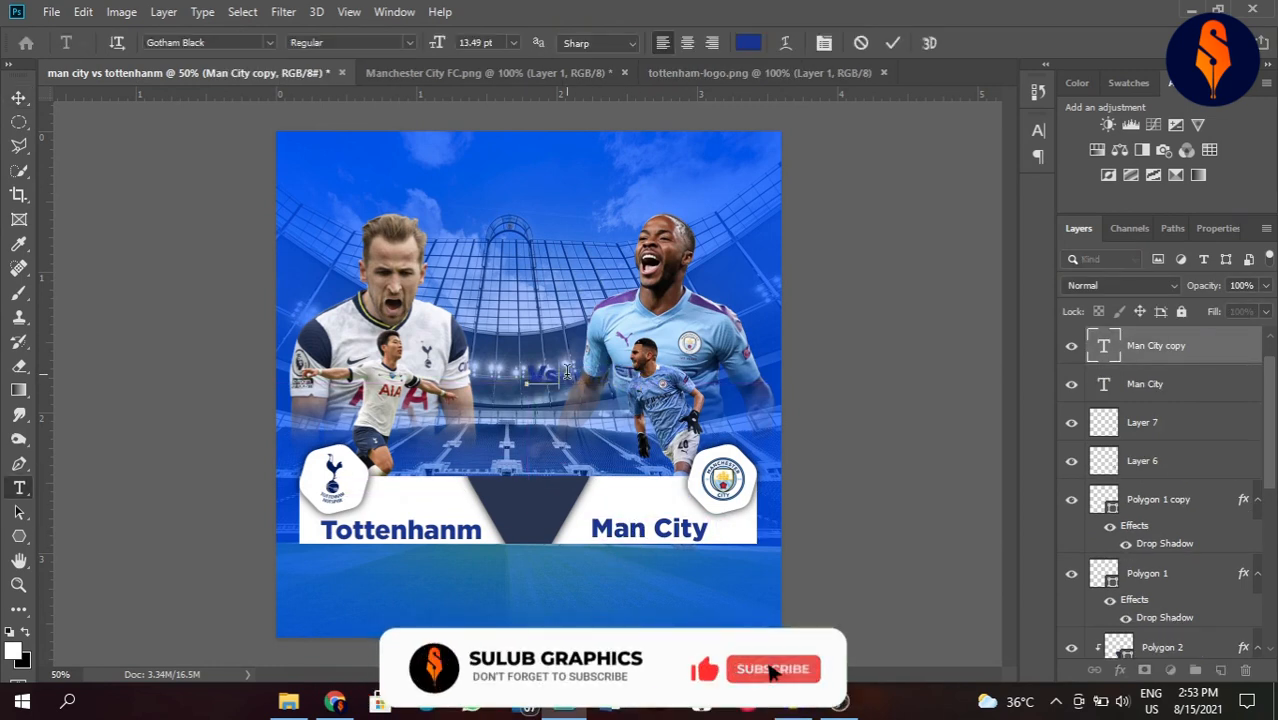
# Color the "Vs" text white (#ffffff) and move it onto the navy triangle.
pyautogui.hotkey('ctrl', 'a')
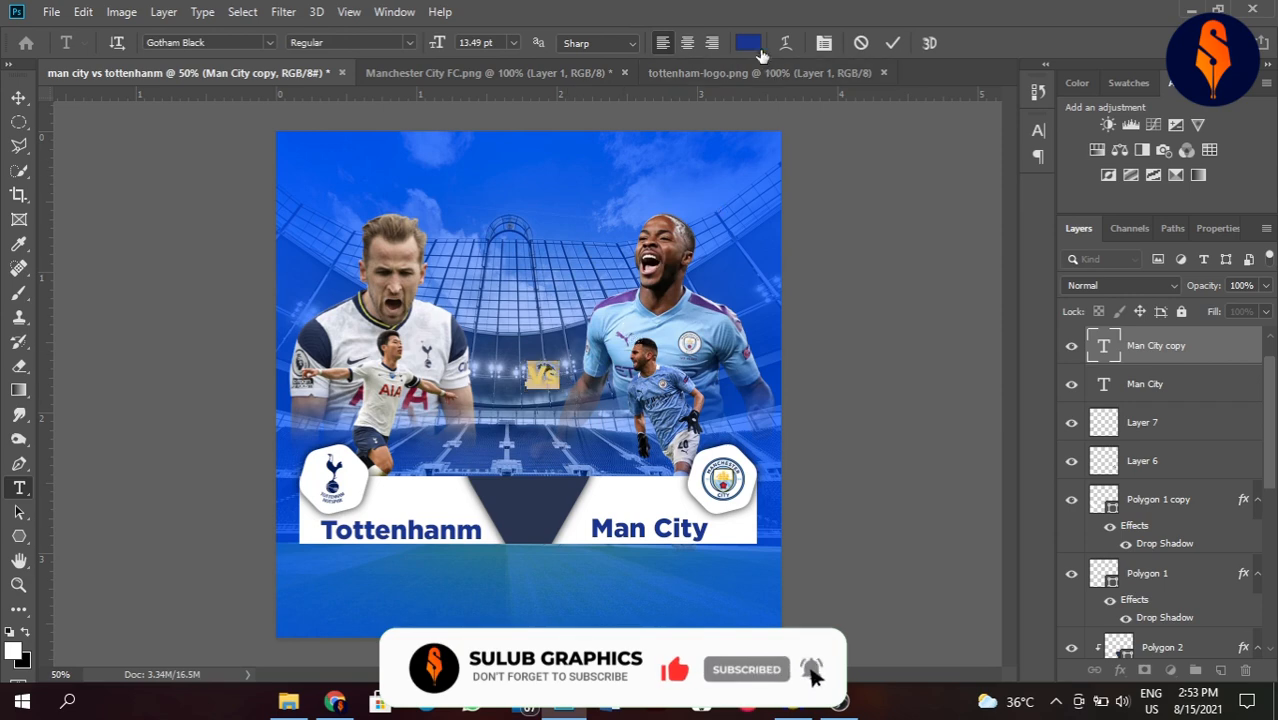
pyautogui.click(757, 46)
pyautogui.write('ffffff')
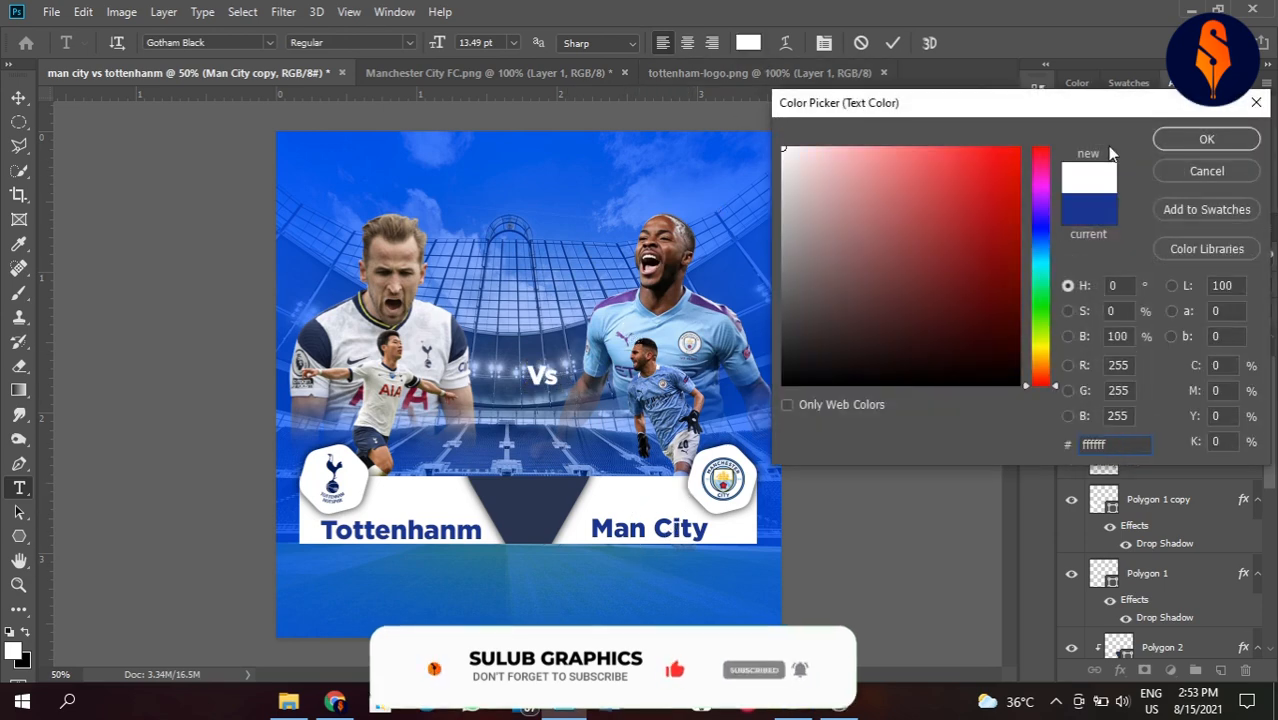
pyautogui.click(1200, 139)
pyautogui.moveTo(544, 420); pyautogui.dragTo(530, 540)
pyautogui.click(893, 42)
pyautogui.press('v')
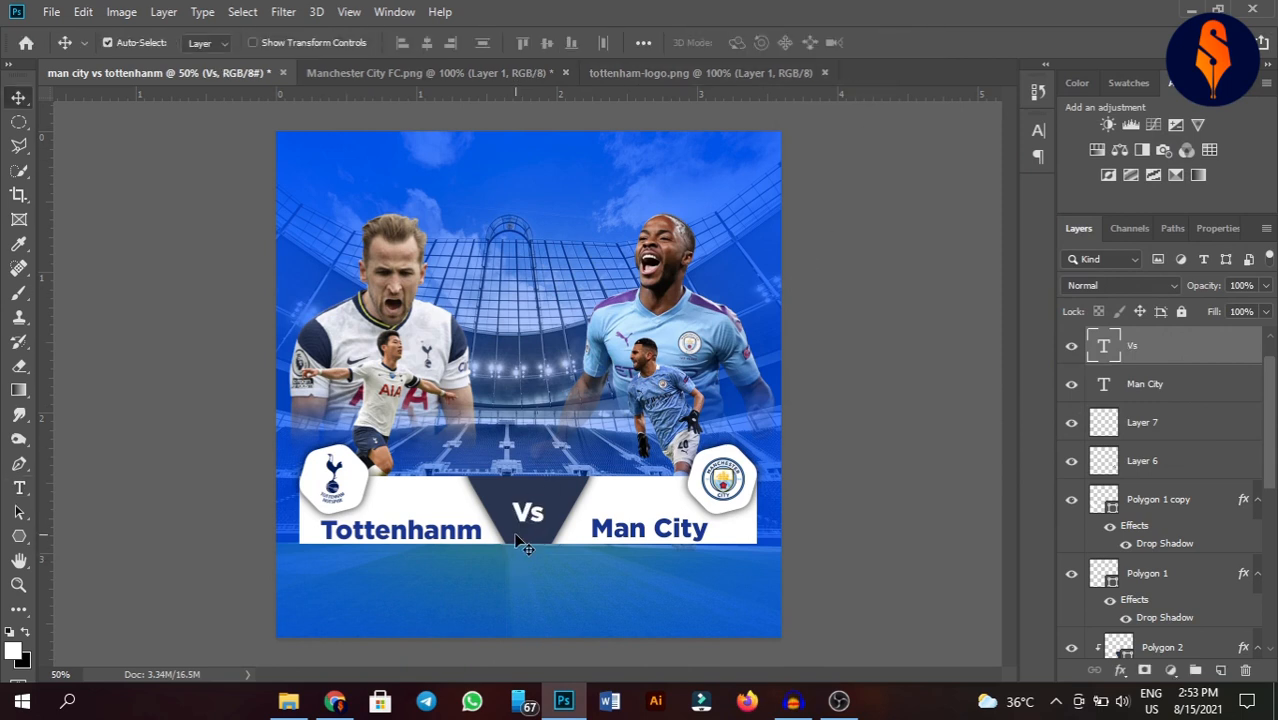
# Enlarge the "Vs" text about its center to fill more of the navy triangle.
pyautogui.hotkey('ctrl', 't')
pyautogui.moveTo(528, 498); pyautogui.dragTo(528, 479)
pyautogui.click(898, 43)
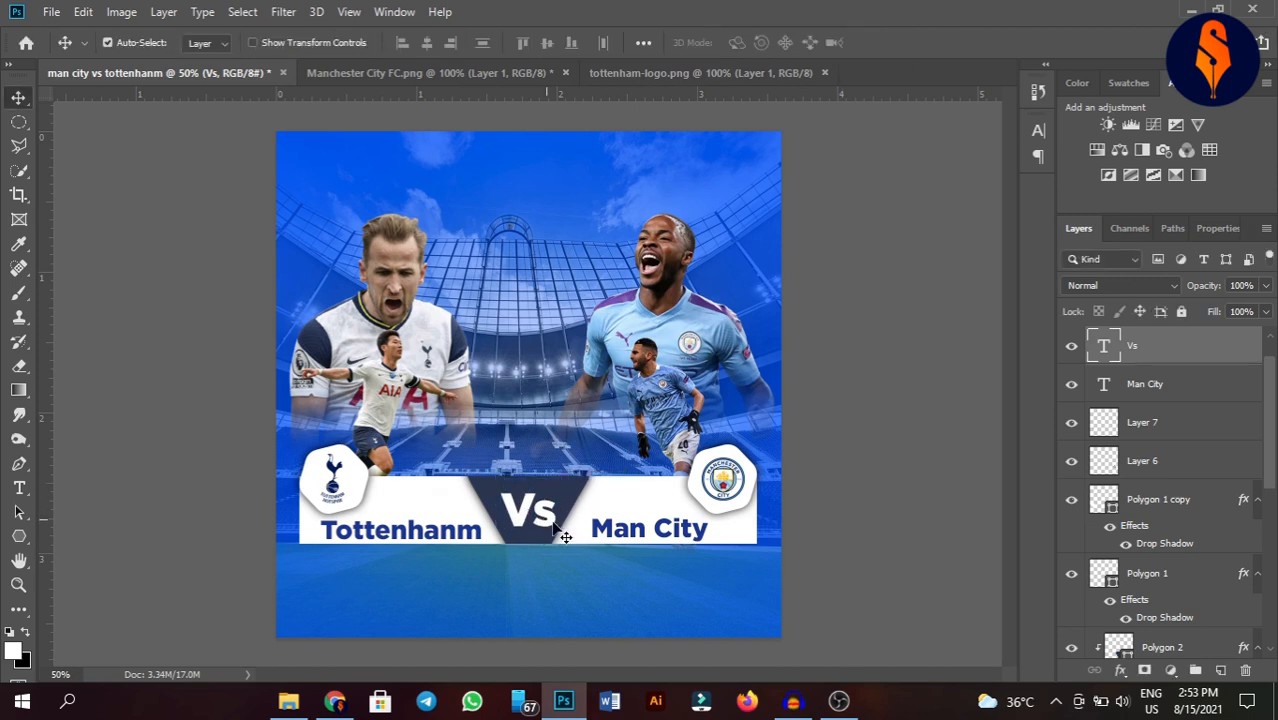
pyautogui.click(841, 460)
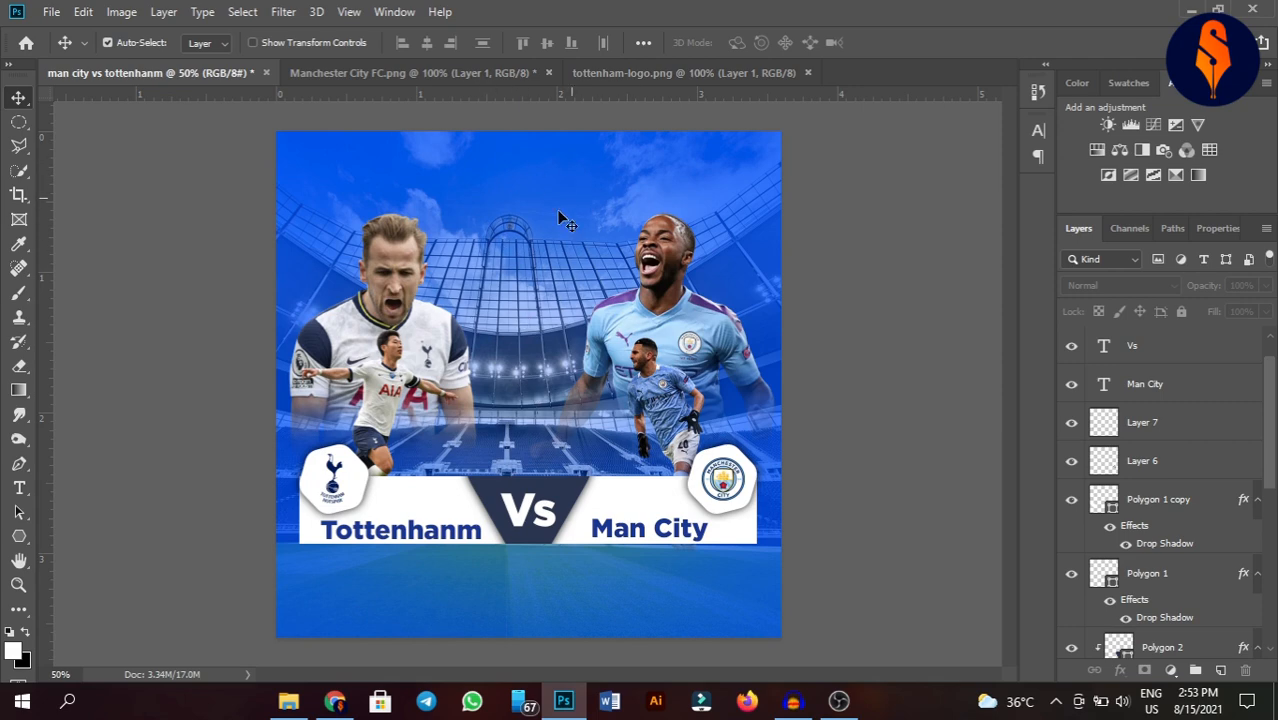
# Duplicate the "Tottenhanm" text below the white bar and change the copy to "15 August, 2021".
pyautogui.click(403, 540)
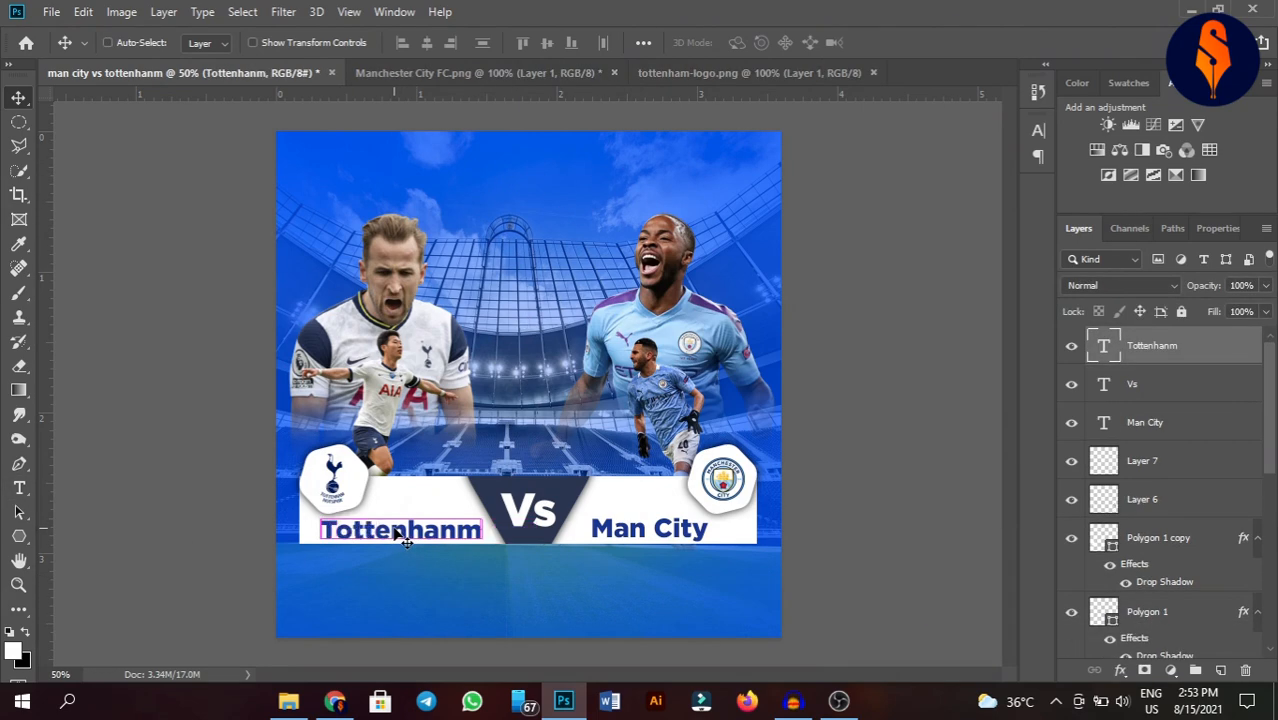
pyautogui.moveTo(403, 540); pyautogui.dragTo(490, 591)
pyautogui.doubleClick(487, 585)
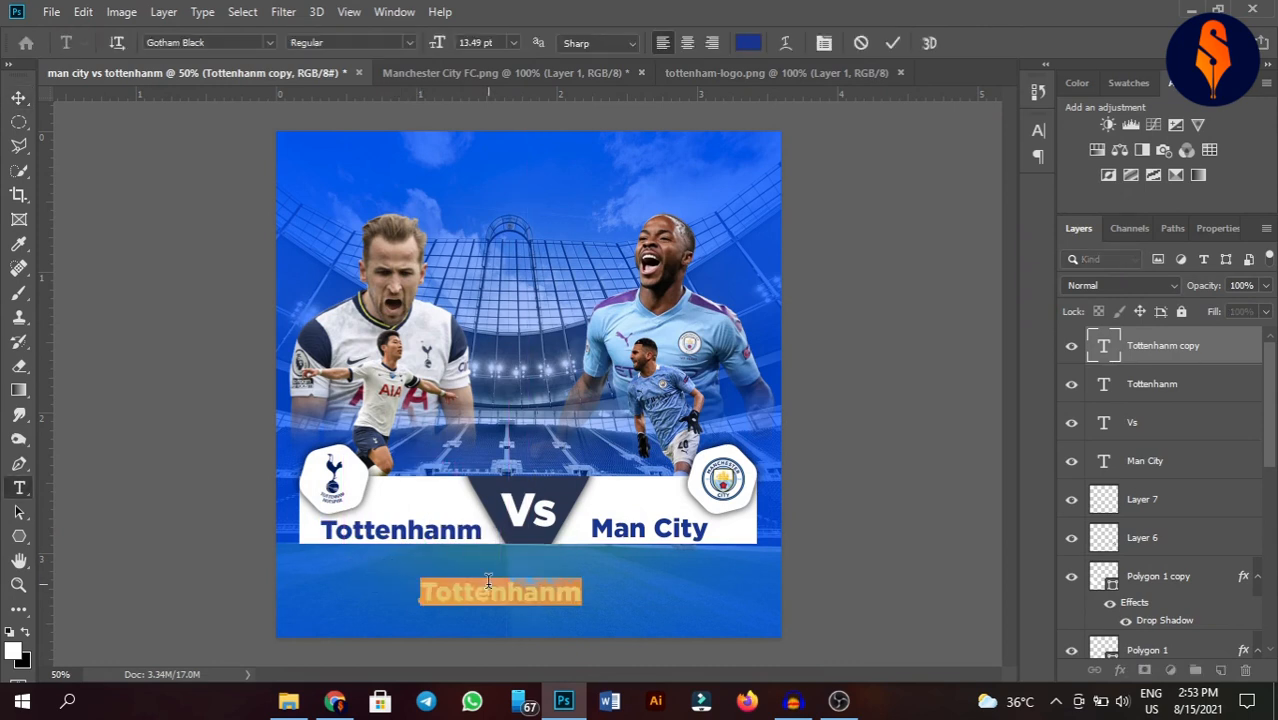
pyautogui.press('BackSpace')
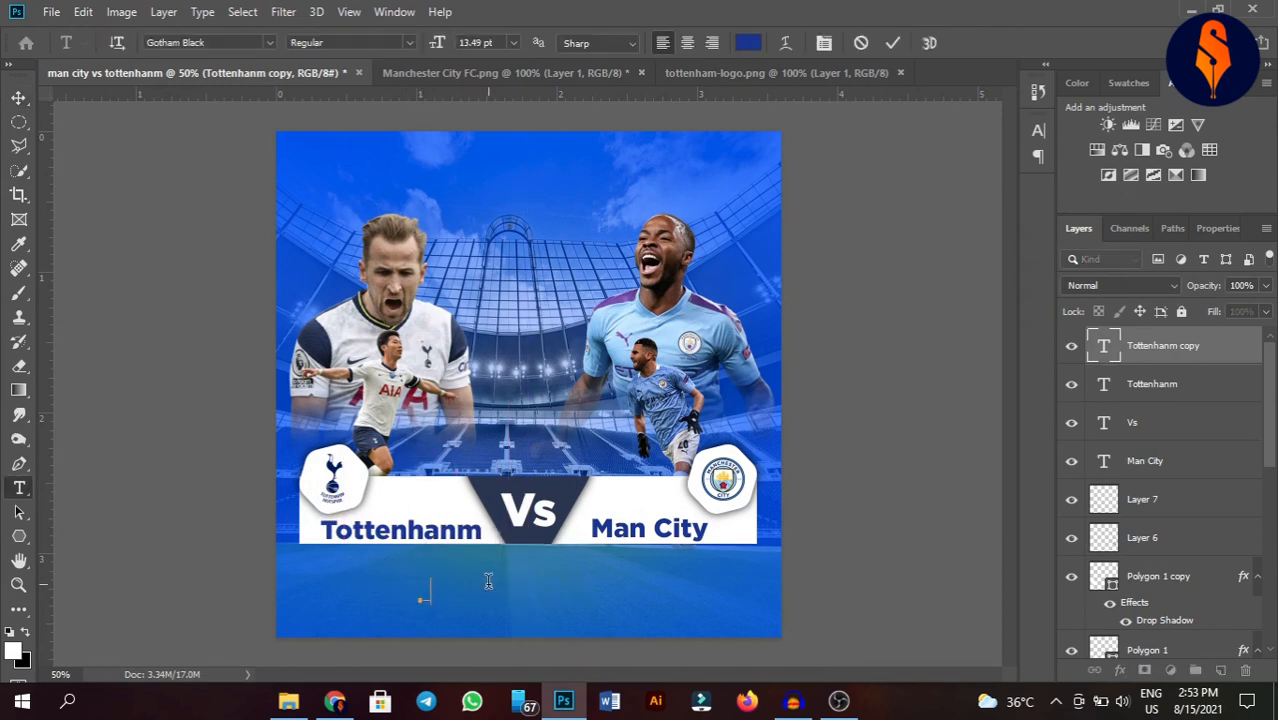
pyautogui.write('15 August')
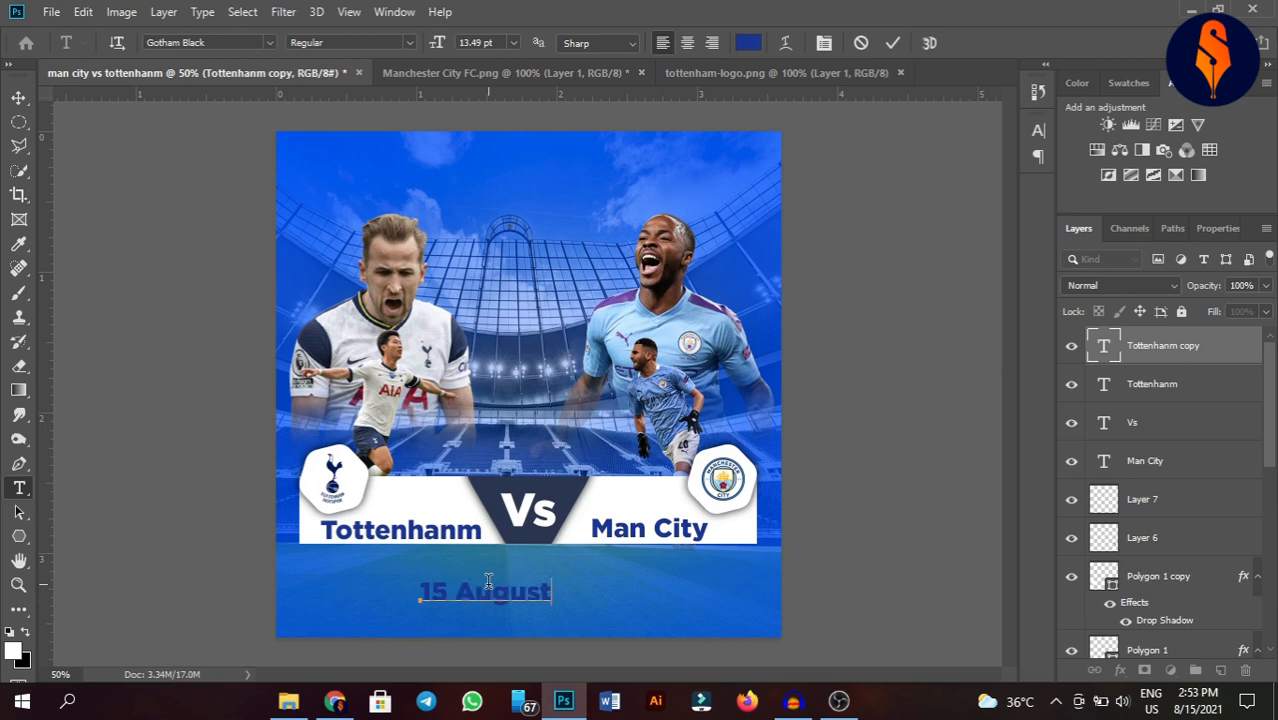
pyautogui.write(', 202')
pyautogui.hotkey('ctrl', 'a')
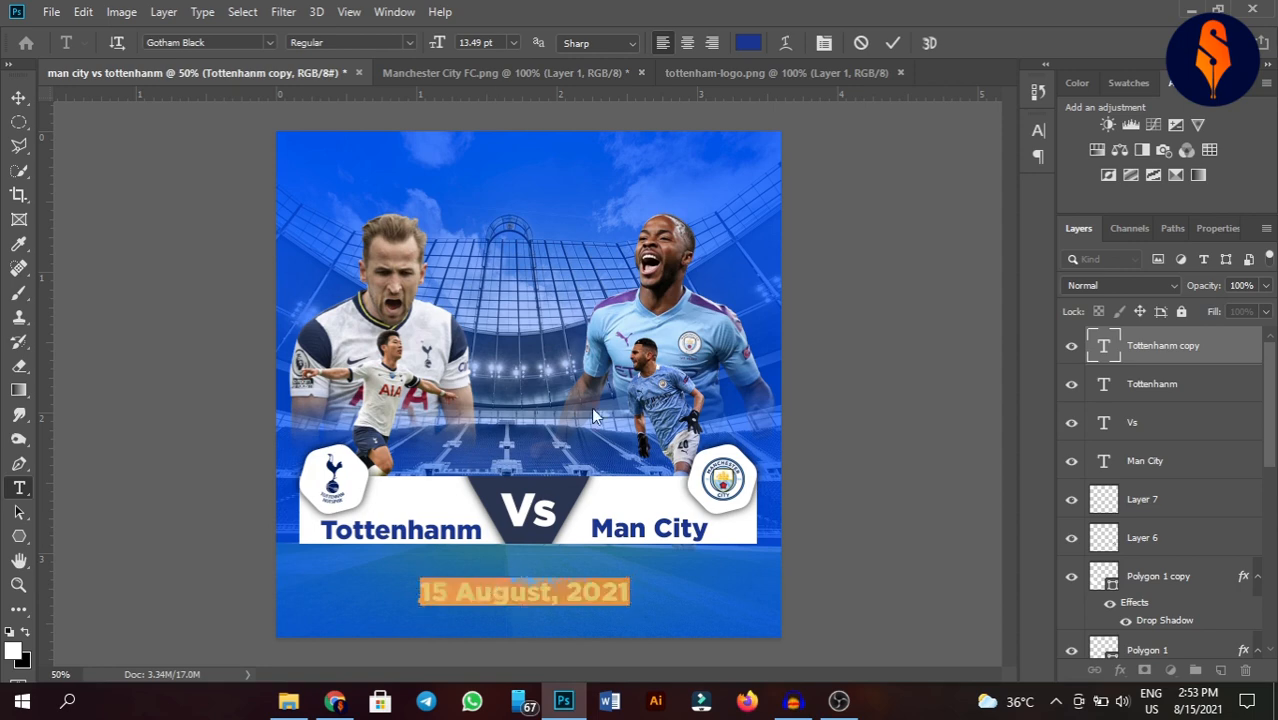
# Color the "15 August, 2021" text white (#ffffff) and scale it up to about 120%.
pyautogui.click(755, 46)
pyautogui.write('ffffff')
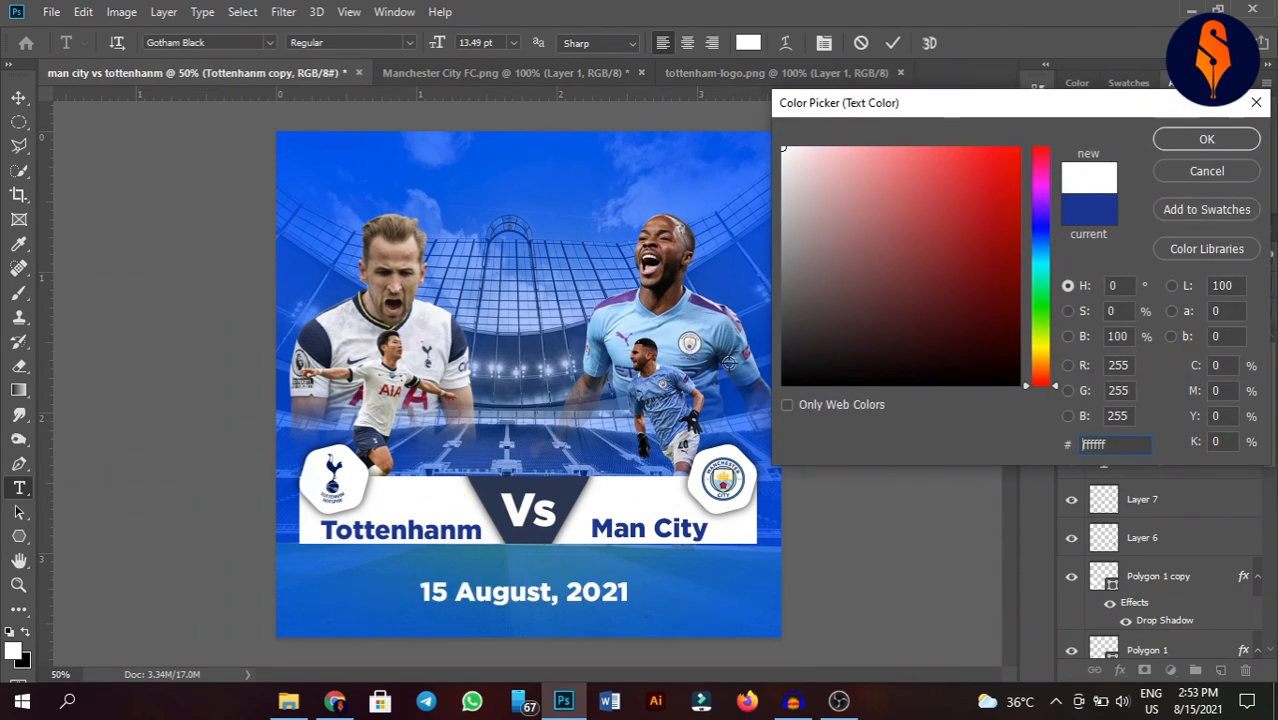
pyautogui.click(1195, 140)
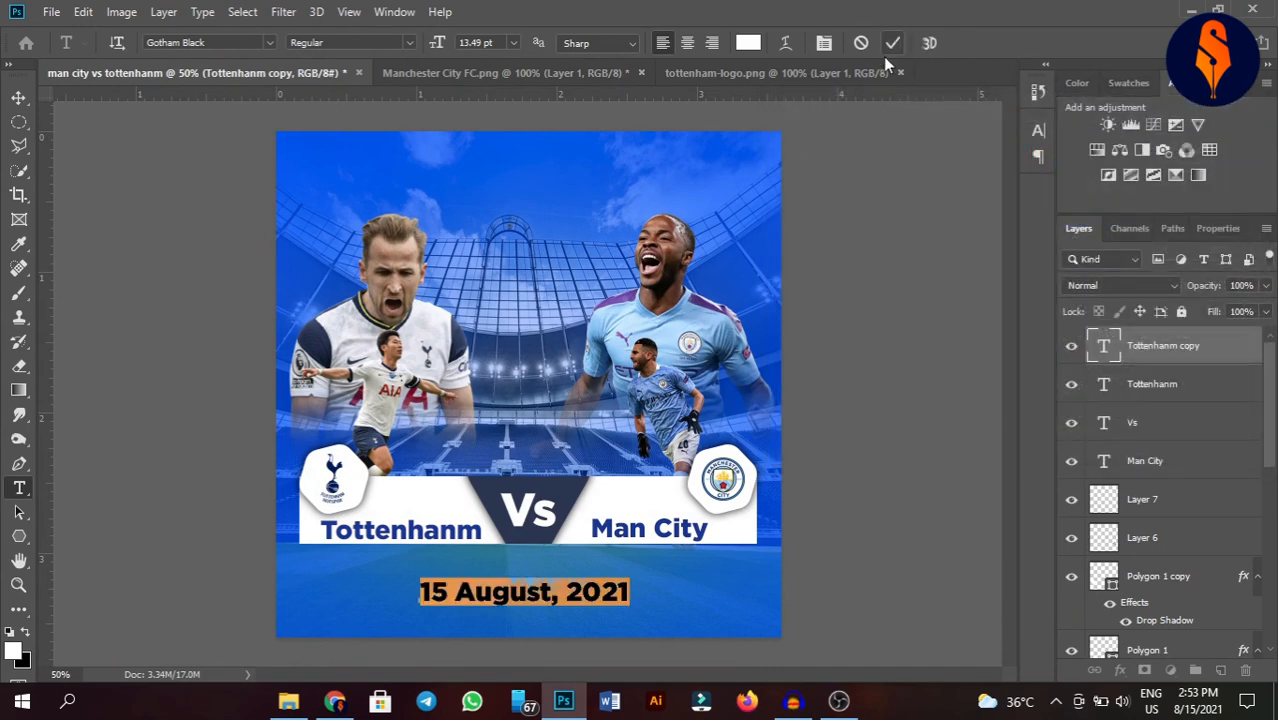
pyautogui.click(892, 42)
pyautogui.hotkey('ctrl', 't')
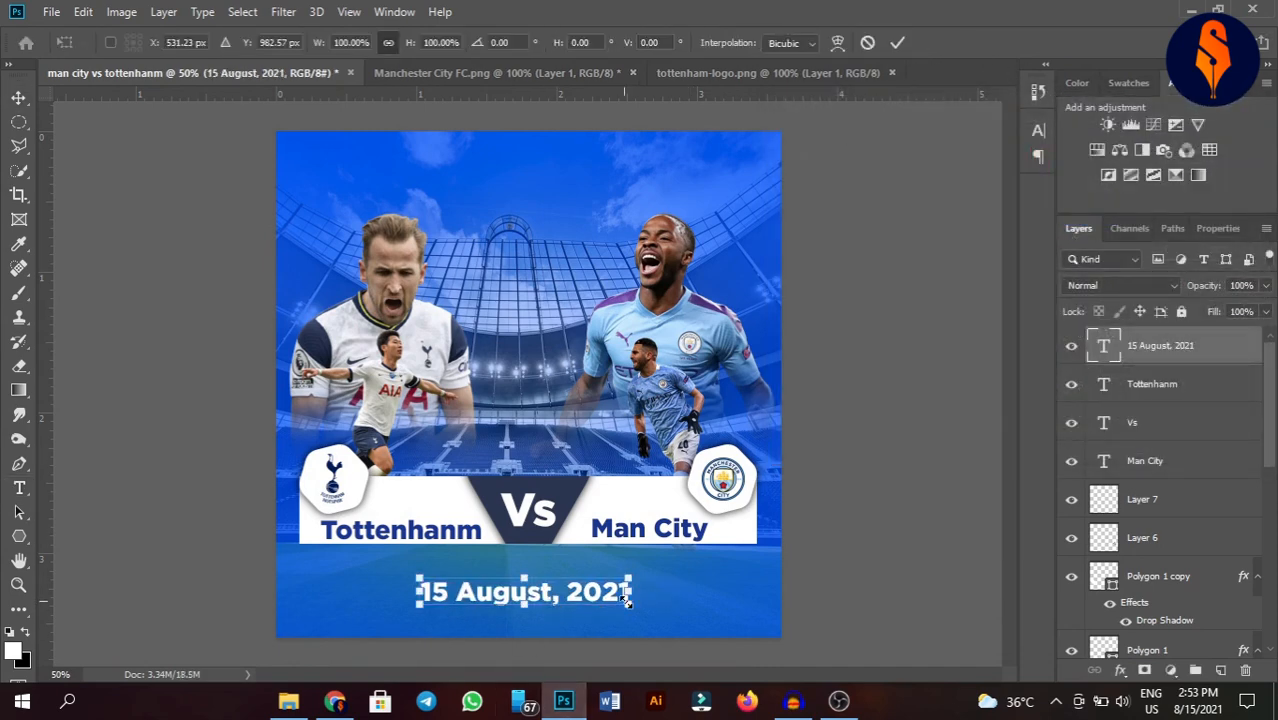
pyautogui.moveTo(632, 594); pyautogui.dragTo(673, 594)
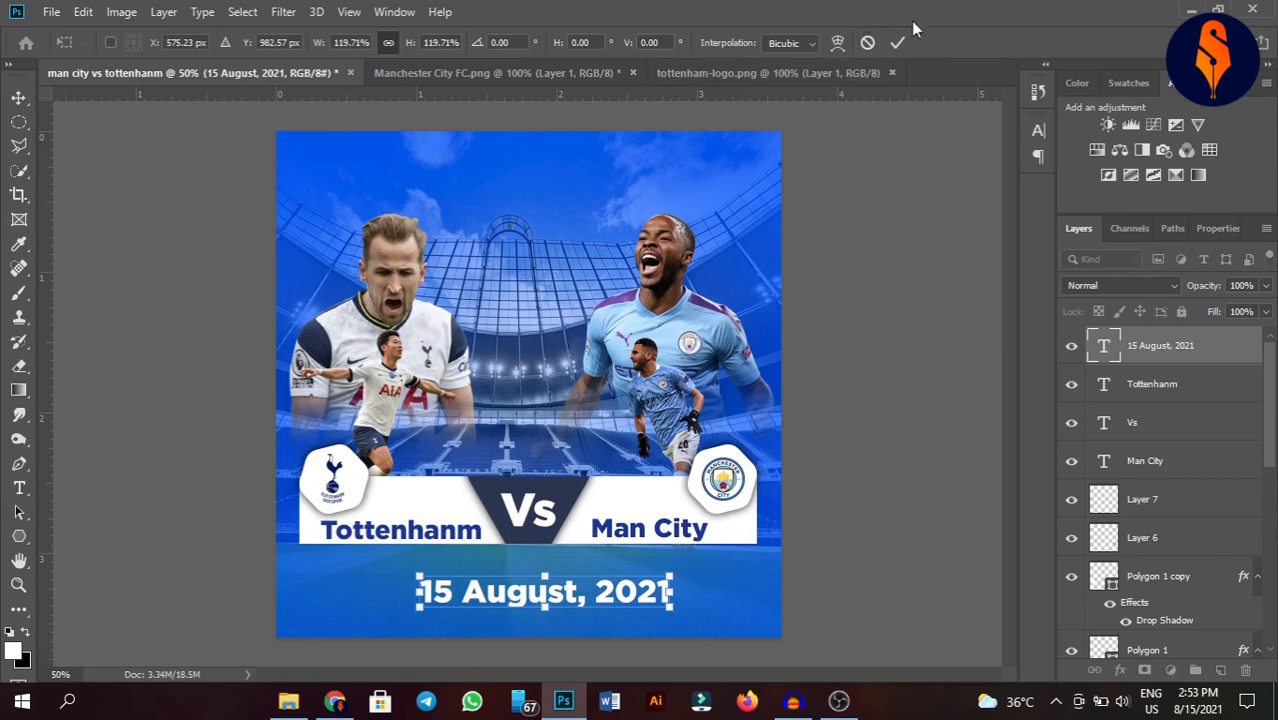
pyautogui.click(898, 43)
# Center the date beneath the badge bar, duplicate it just below, and replace the copy's text with "6".
pyautogui.moveTo(570, 590); pyautogui.dragTo(541, 612)
pyautogui.doubleClick(539, 605)
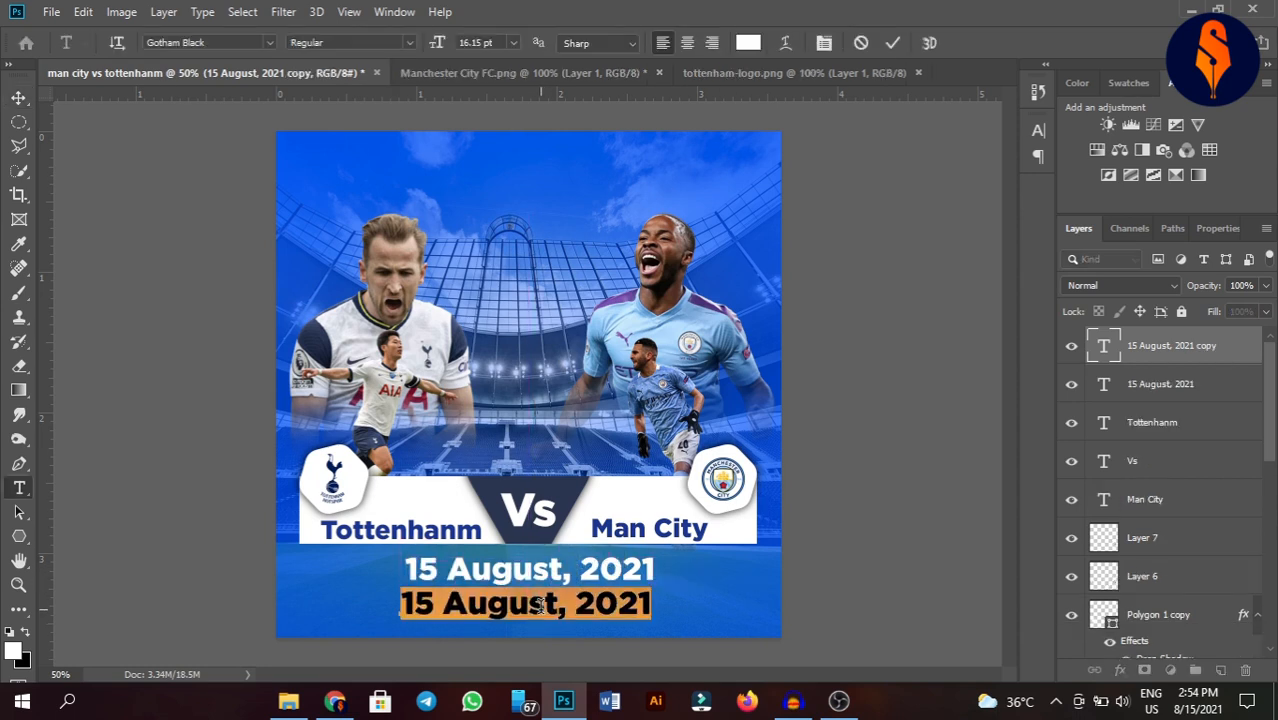
pyautogui.press('BackSpace')
pyautogui.write('6')
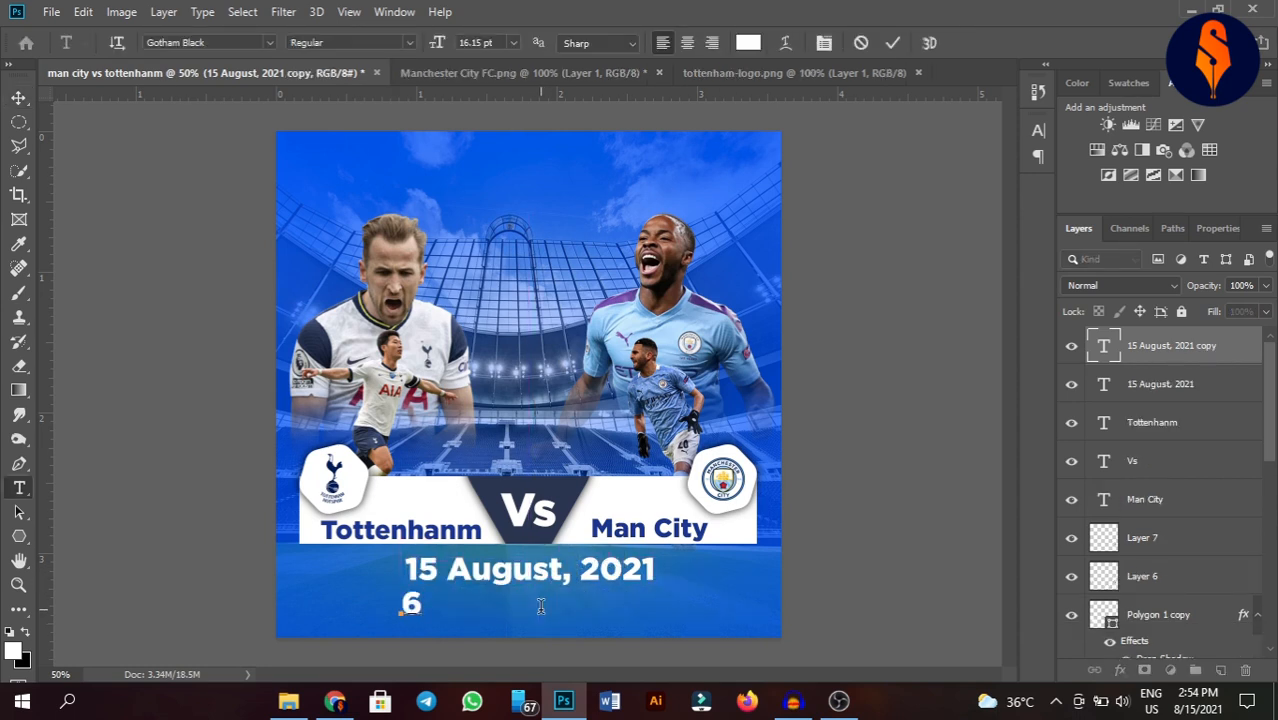
# Check the Tottenham vs Man City kick-off time on the Yalla Shoot page in Chrome, and return to Photoshop.
pyautogui.click(334, 701)
pyautogui.click(570, 15)
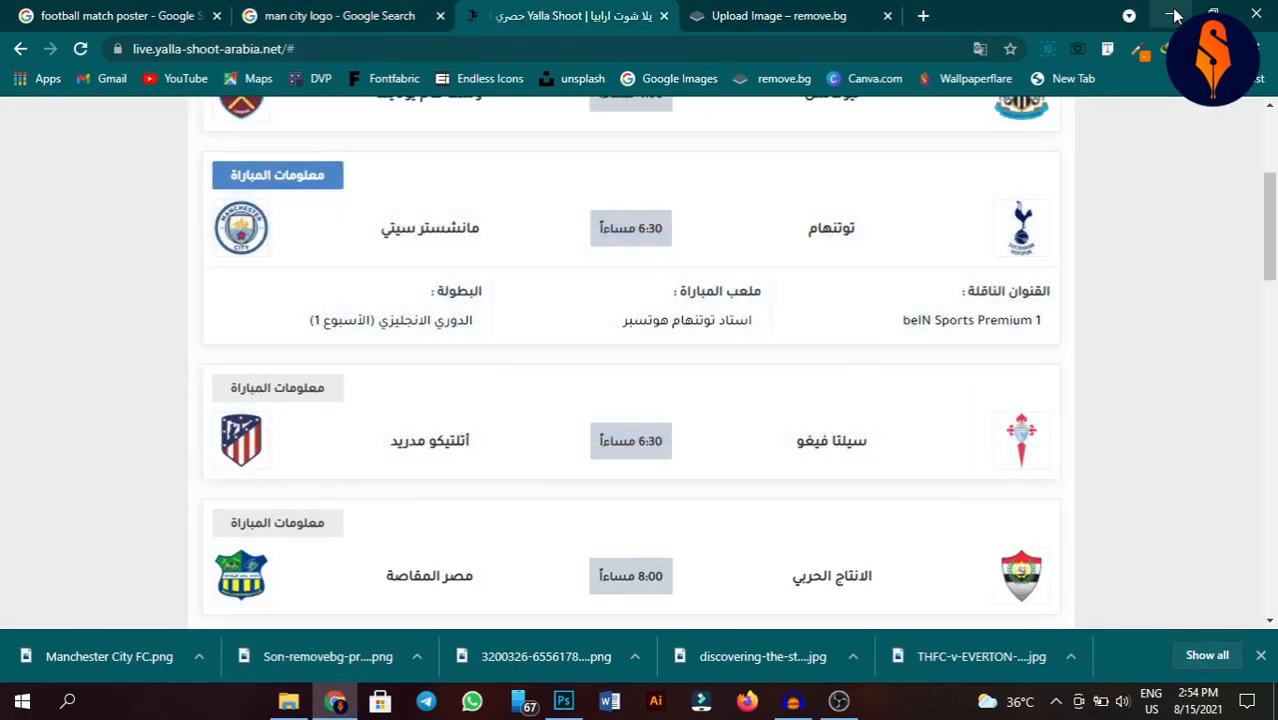
pyautogui.hotkey('alt', 'Tab')
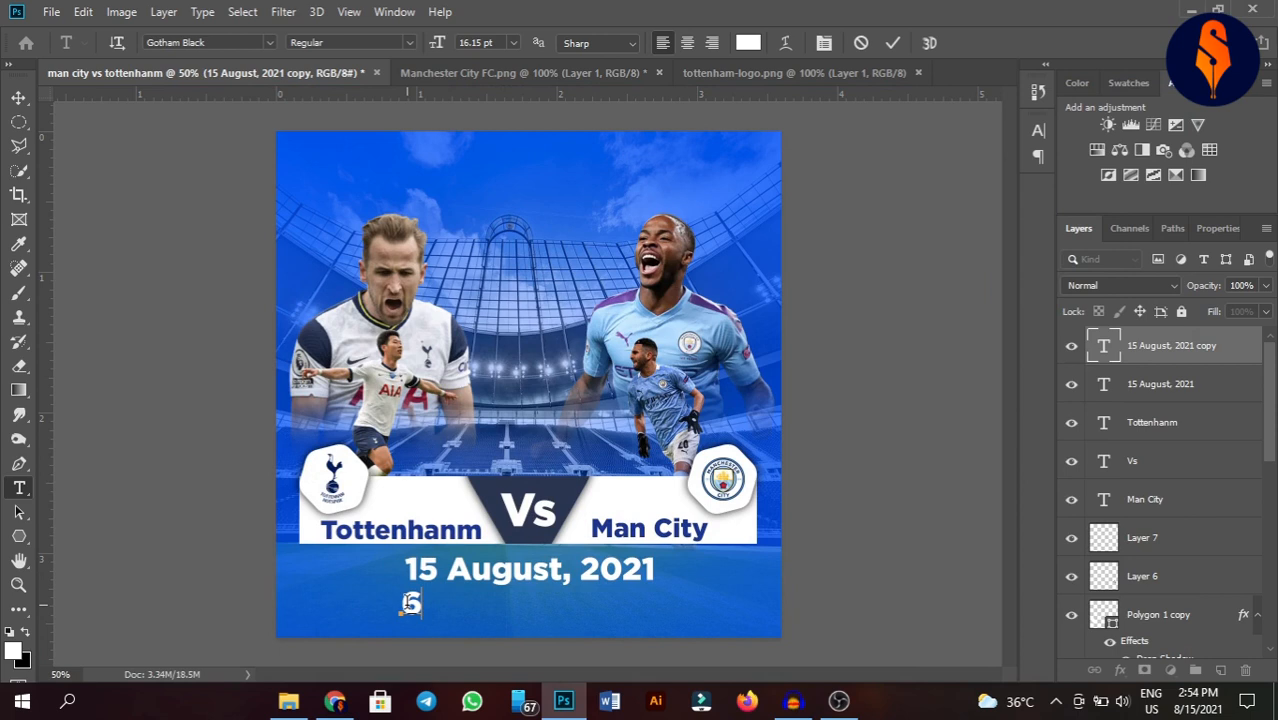
# Complete the kick-off time text under the date as "6:30 Pm".
pyautogui.write(':30 pM')
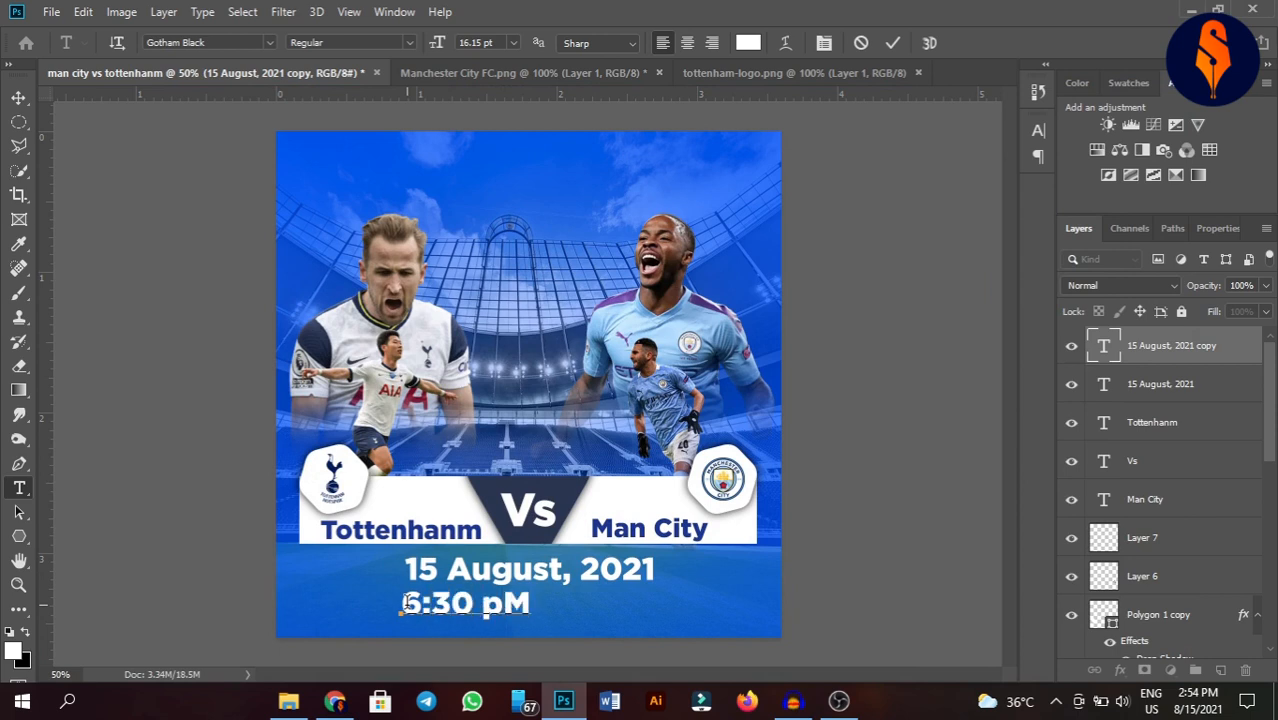
pyautogui.press('BackSpace')
pyautogui.press('BackSpace')
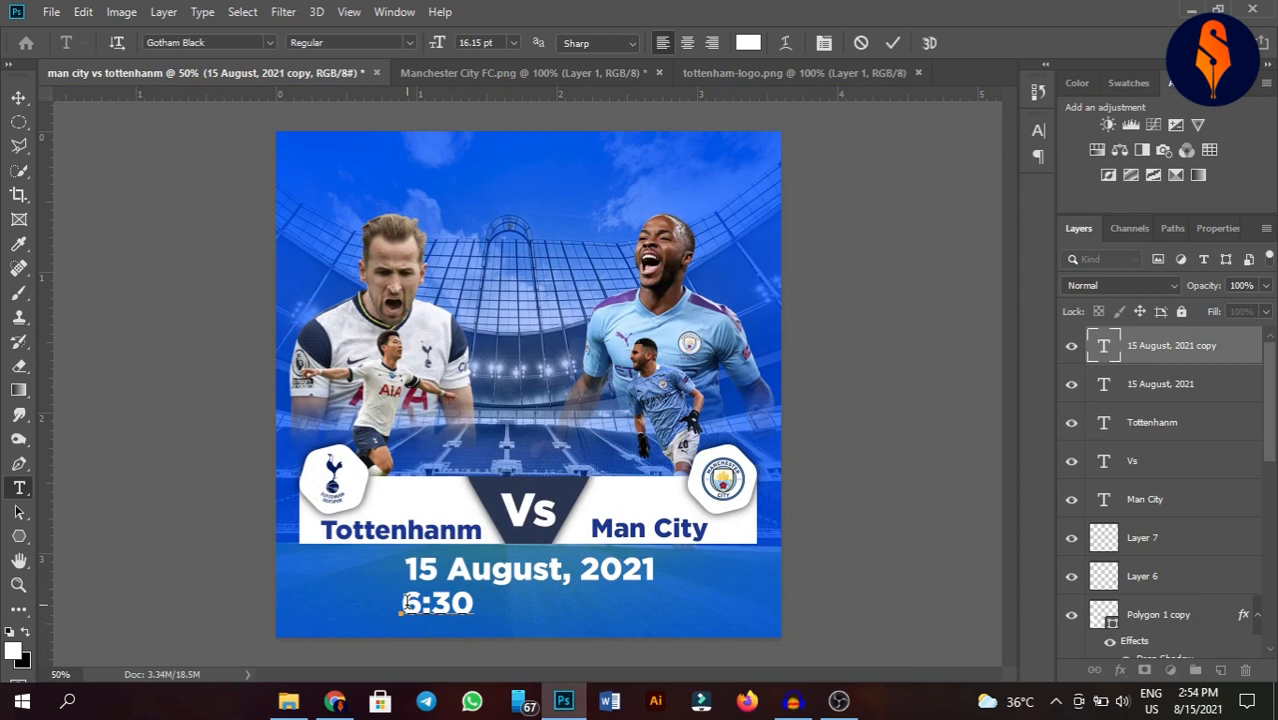
pyautogui.write('Pm')
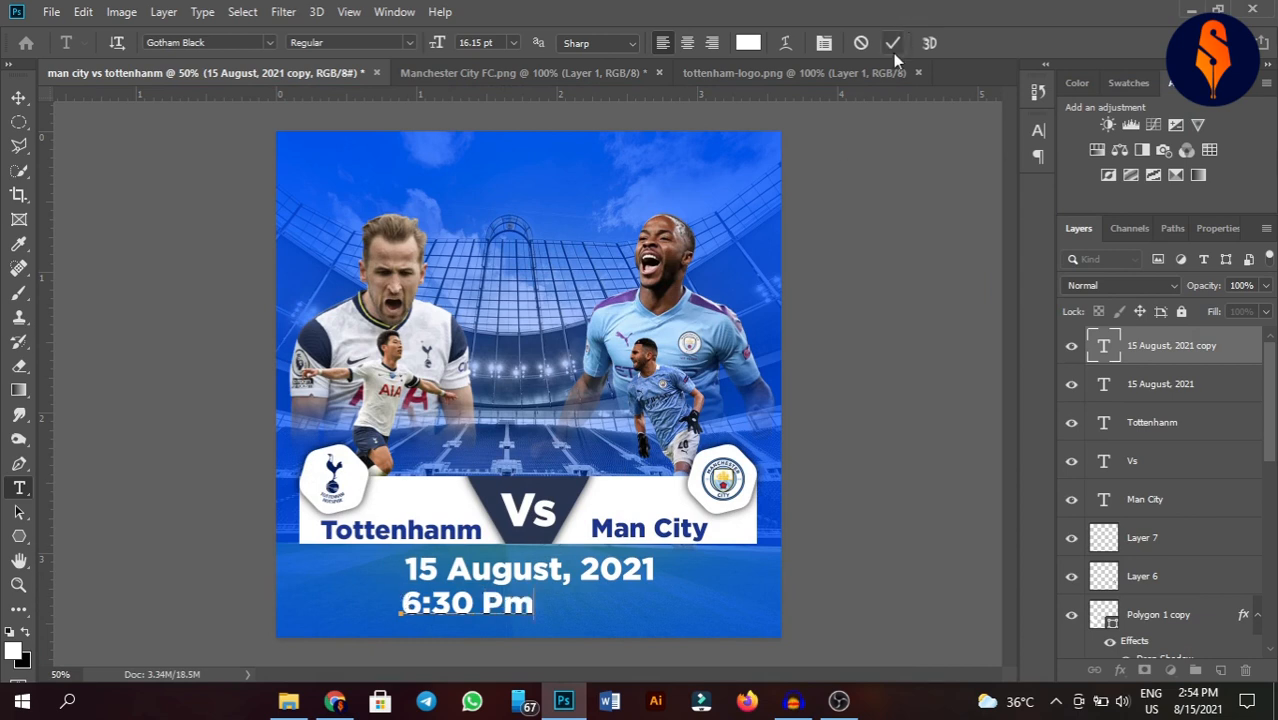
pyautogui.click(892, 43)
# Shrink the "6:30 Pm" text to about 9.84 pt and center it beneath the date.
pyautogui.press('v')
pyautogui.hotkey('ctrl', 't')
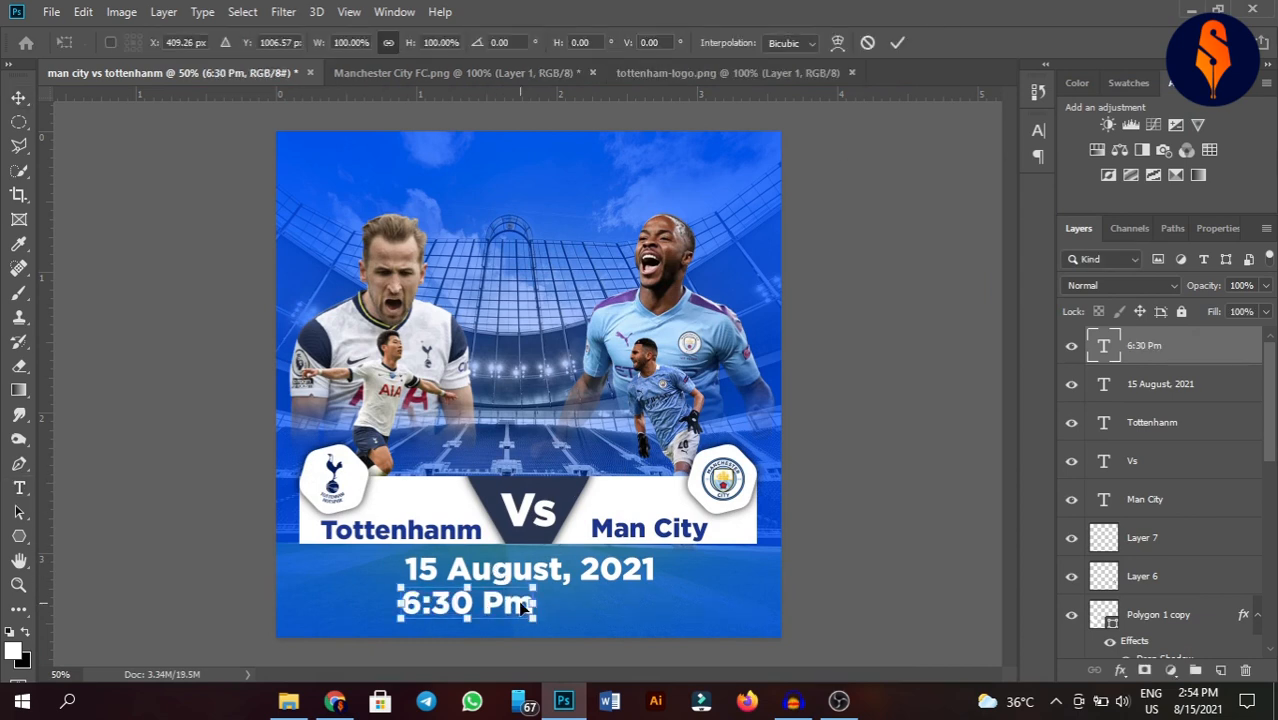
pyautogui.moveTo(538, 598); pyautogui.dragTo(563, 622)
pyautogui.click(896, 43)
# Duplicate the "6:30 Pm" text, change the copy to "Tottenhanm Stadium", and center it below the time.
pyautogui.doubleClick(563, 620)
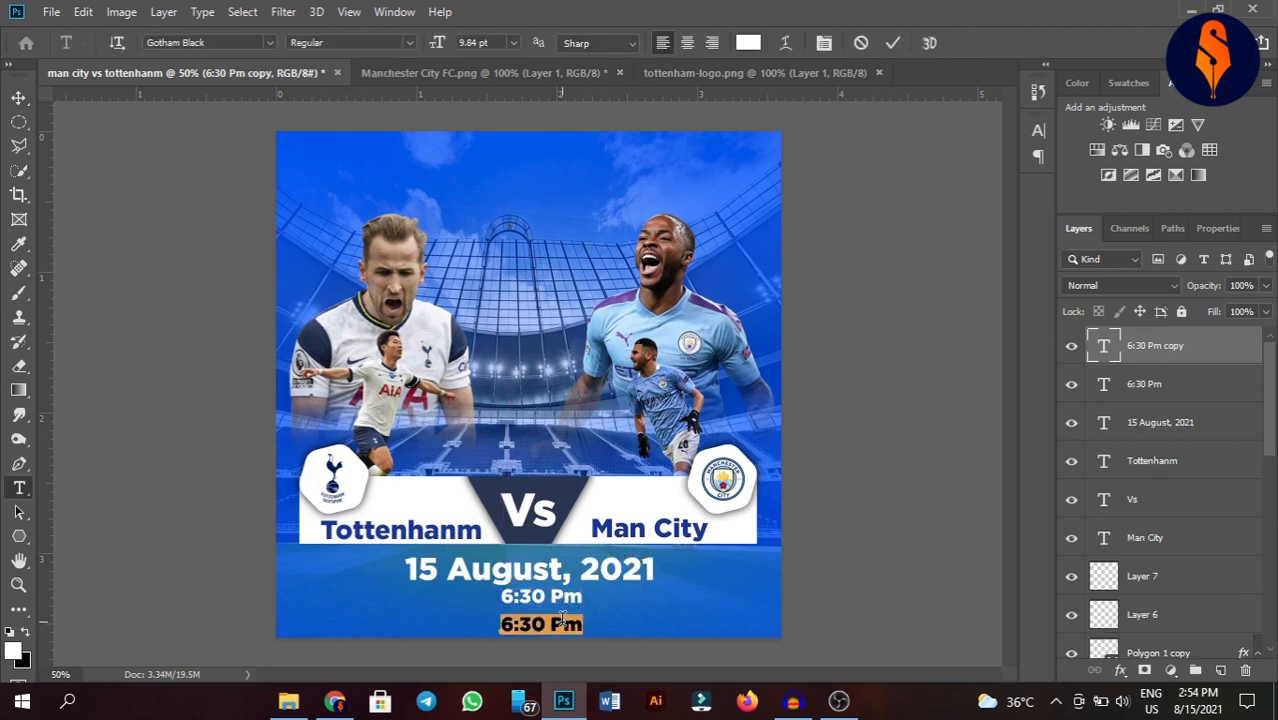
pyautogui.press('BackSpace')
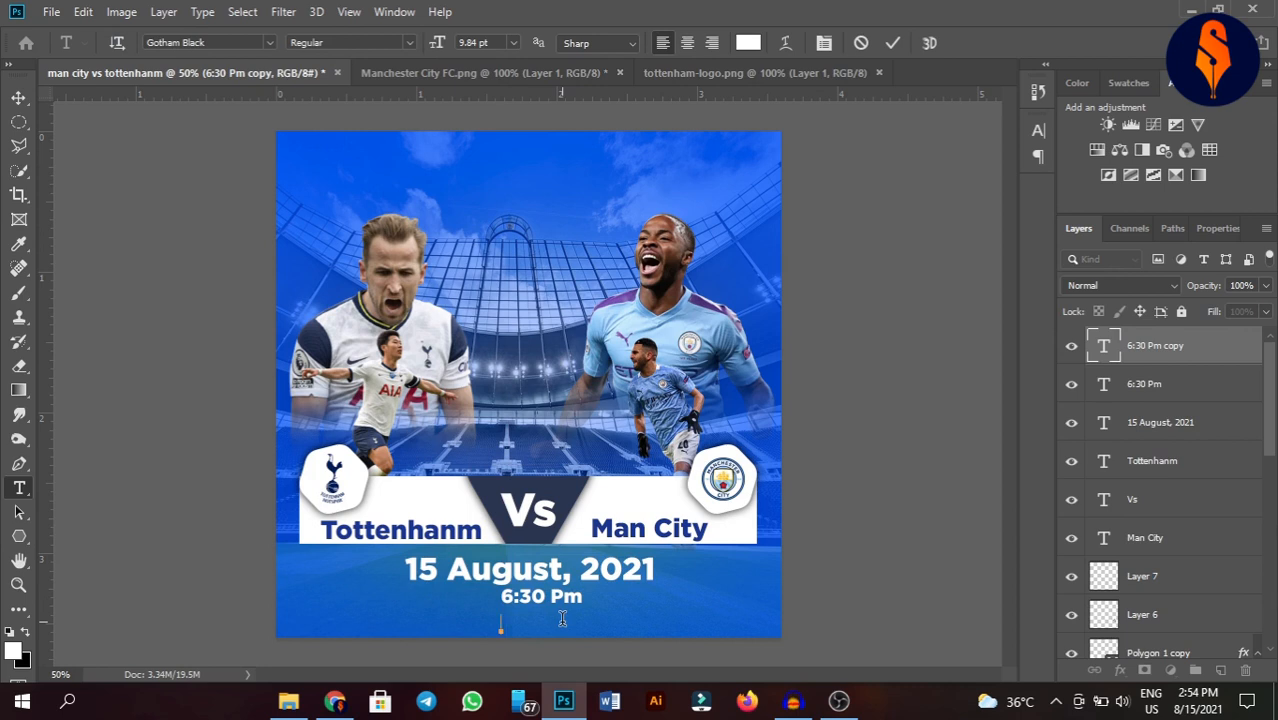
pyautogui.write('Tottenhanm S')
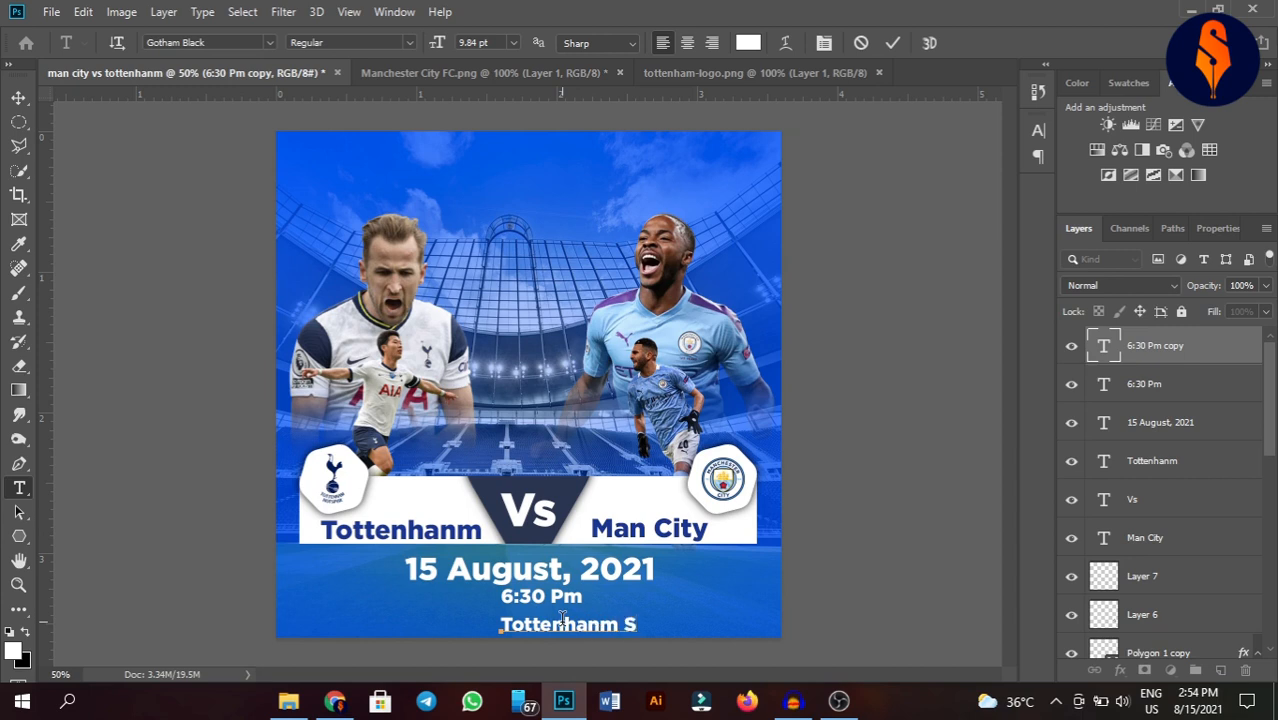
pyautogui.write('tadium')
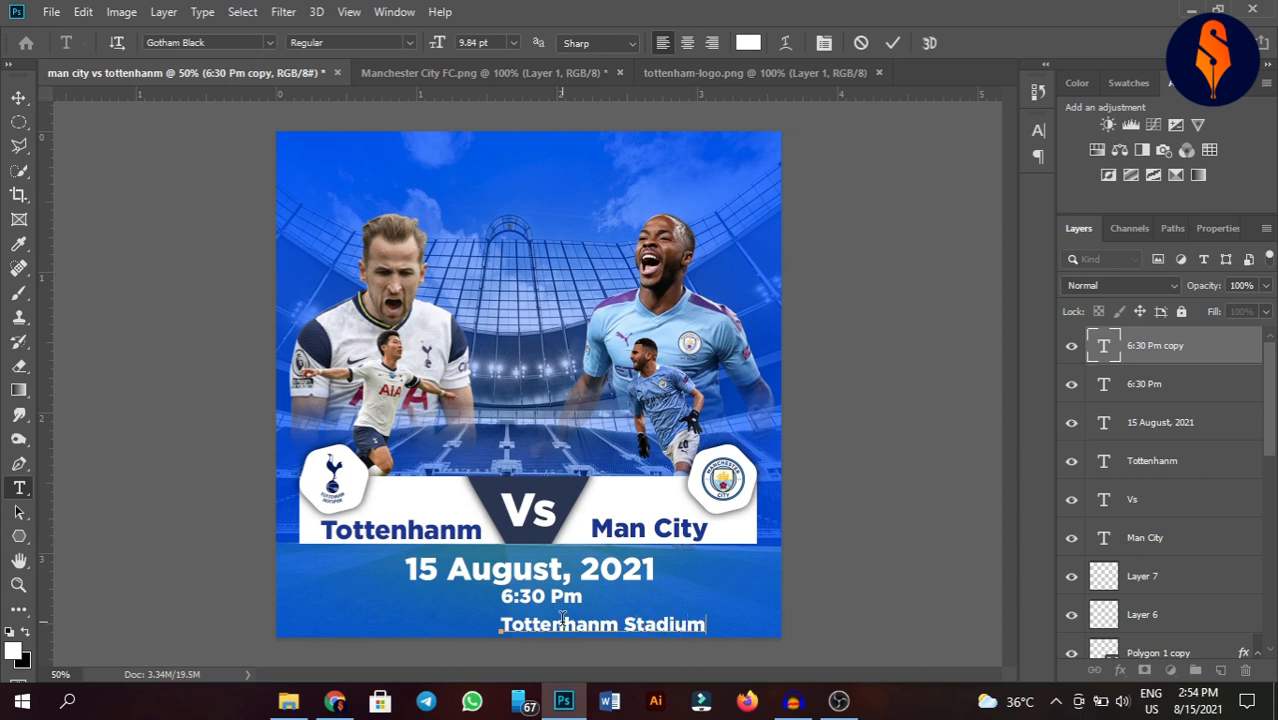
pyautogui.click(892, 42)
pyautogui.press('v')
pyautogui.moveTo(627, 625); pyautogui.dragTo(566, 622)
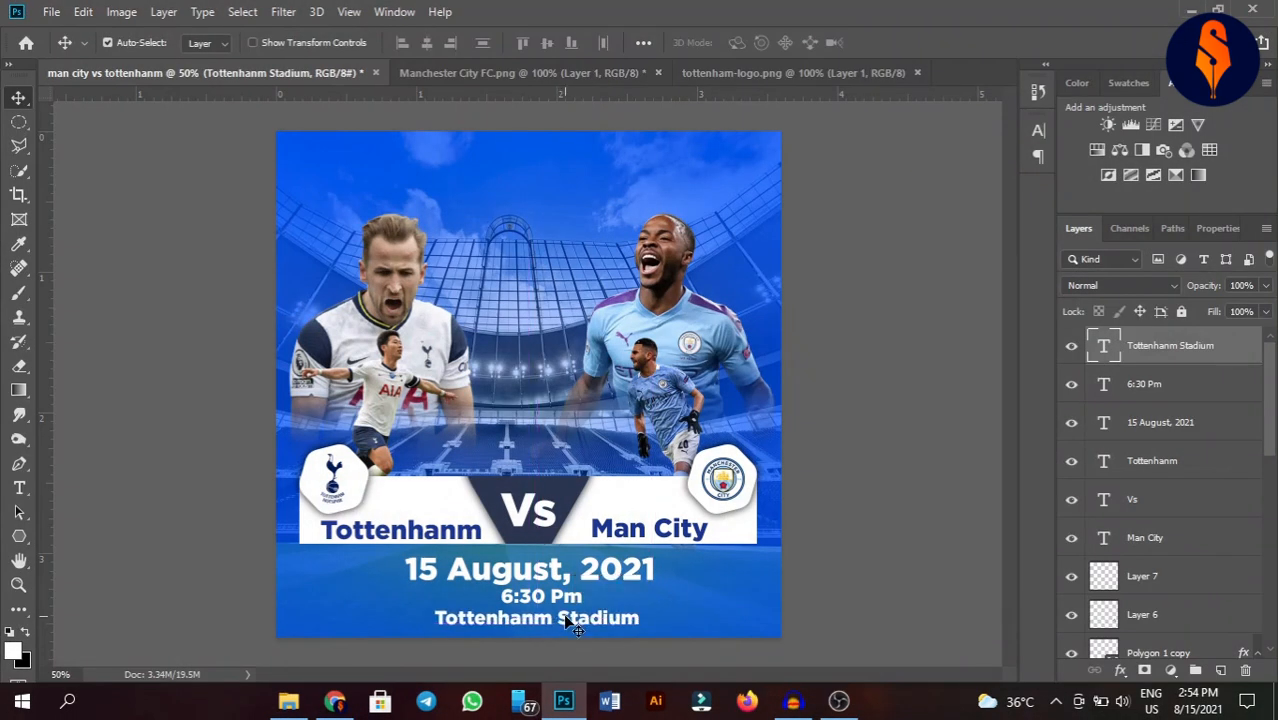
# Bring the Premier League logo into the poster, scale it to about 19%, and center it above the players.
pyautogui.click(858, 478)
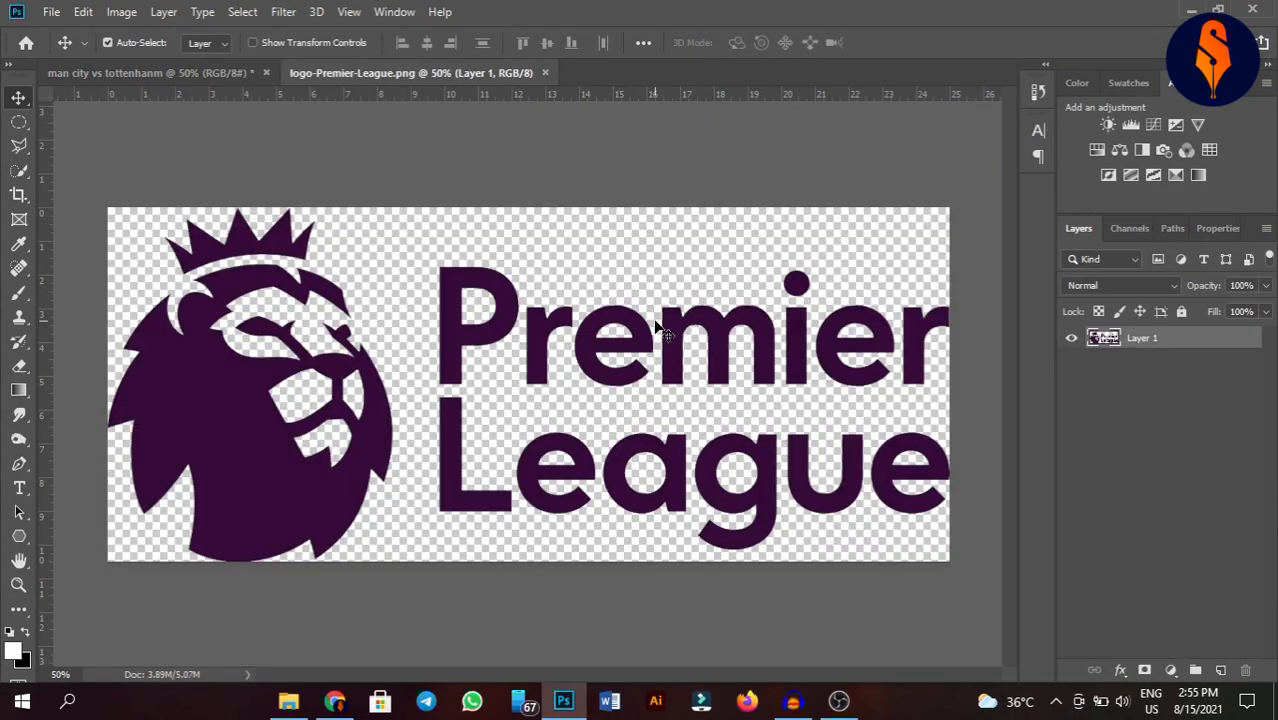
pyautogui.moveTo(650, 345); pyautogui.dragTo(648, 289)
pyautogui.hotkey('ctrl', 't')
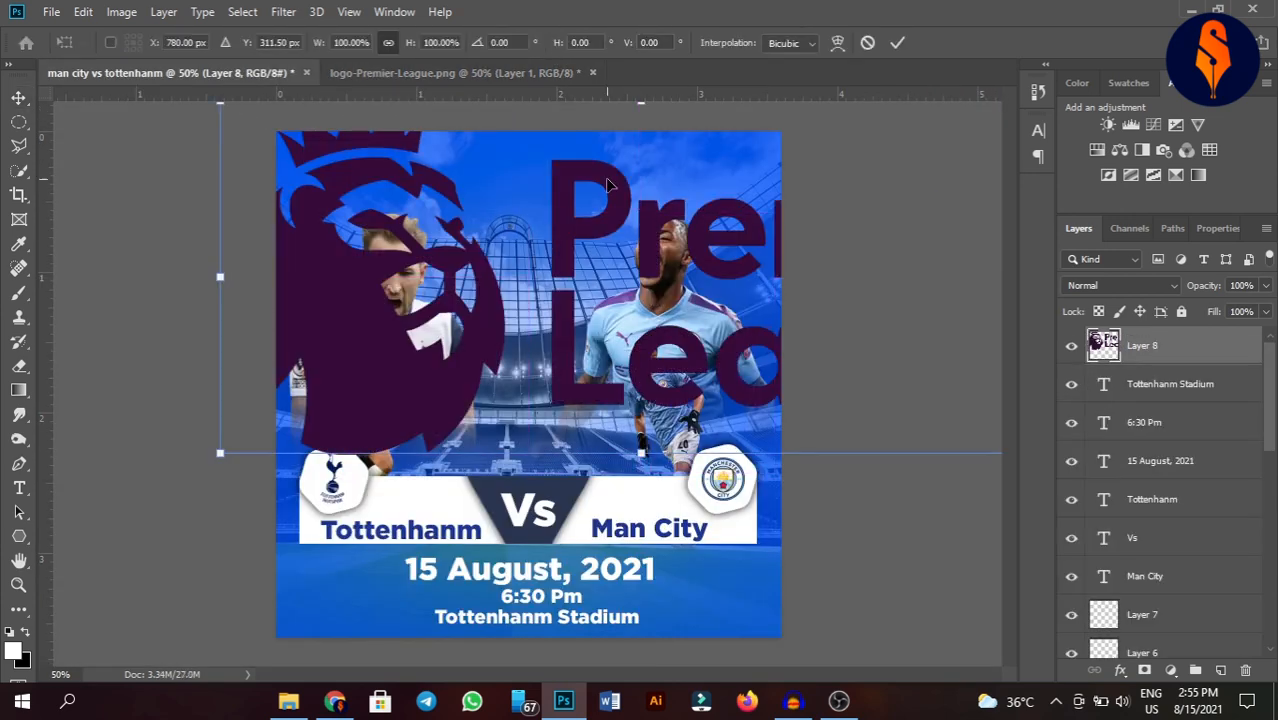
pyautogui.moveTo(640, 455); pyautogui.dragTo(537, 214)
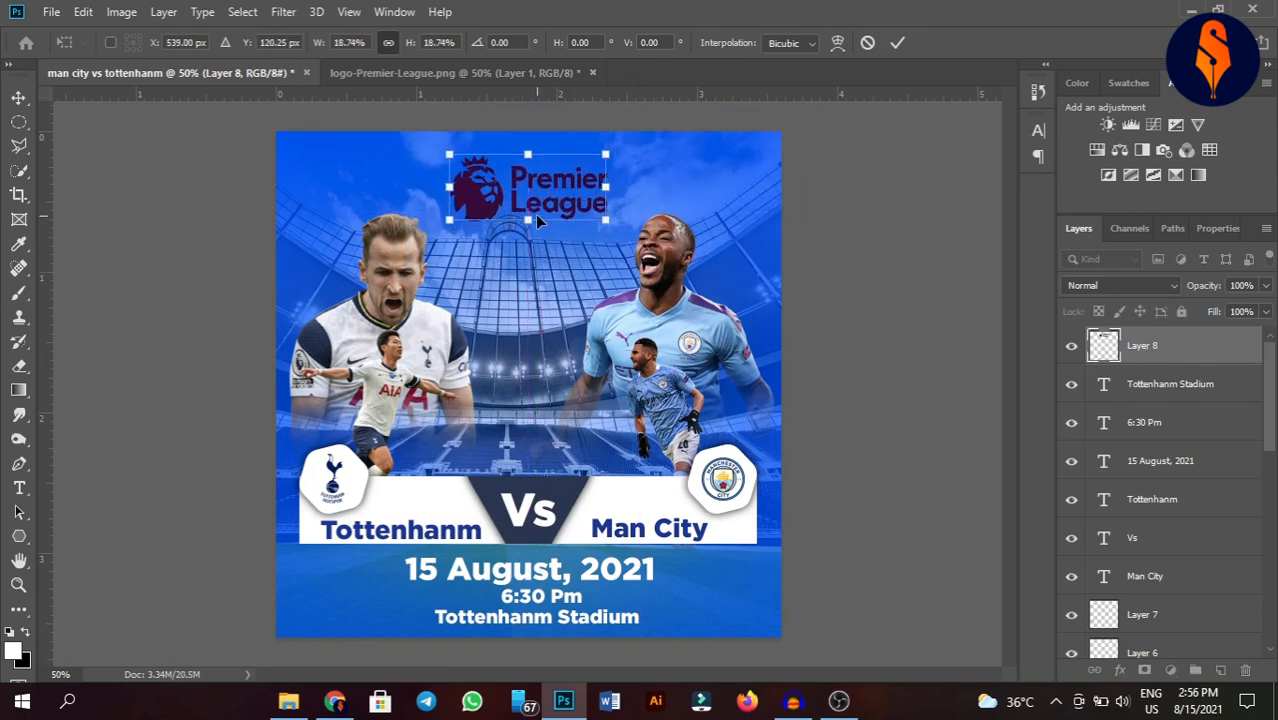
pyautogui.click(903, 40)
# Apply a white (#ffffff) Color Overlay to the Premier League logo.
pyautogui.click(1120, 670)
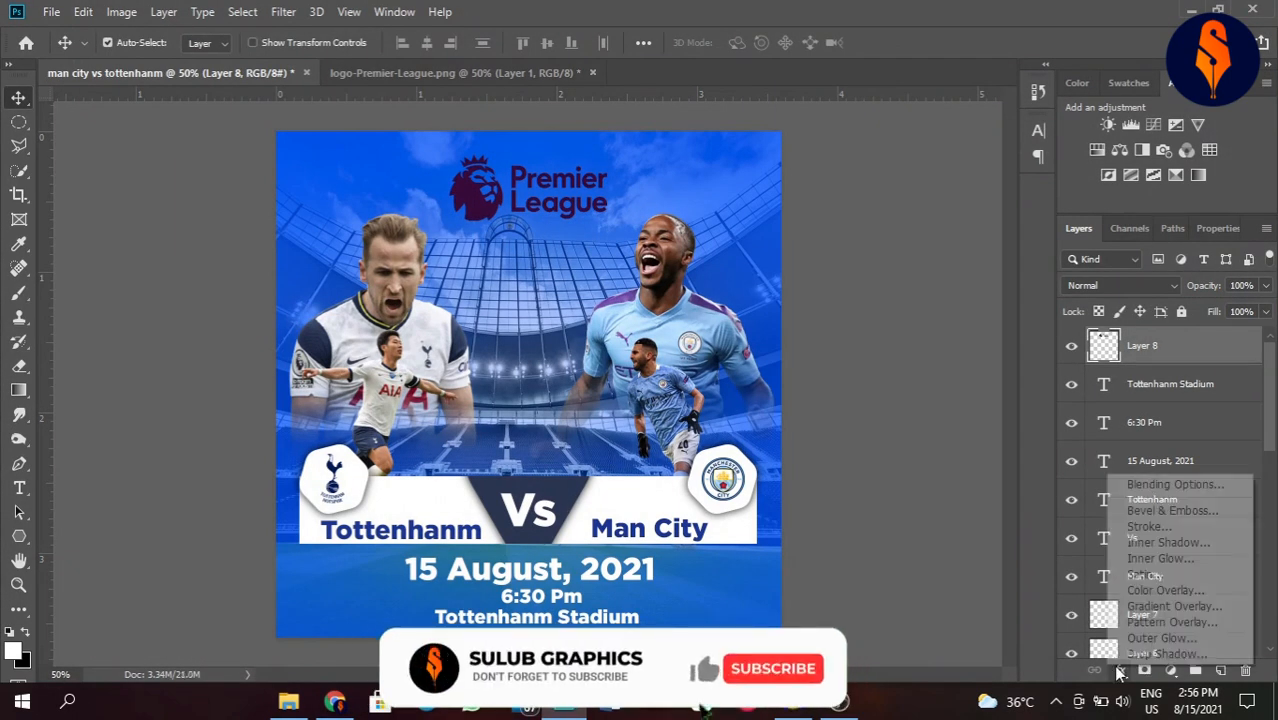
pyautogui.click(1158, 591)
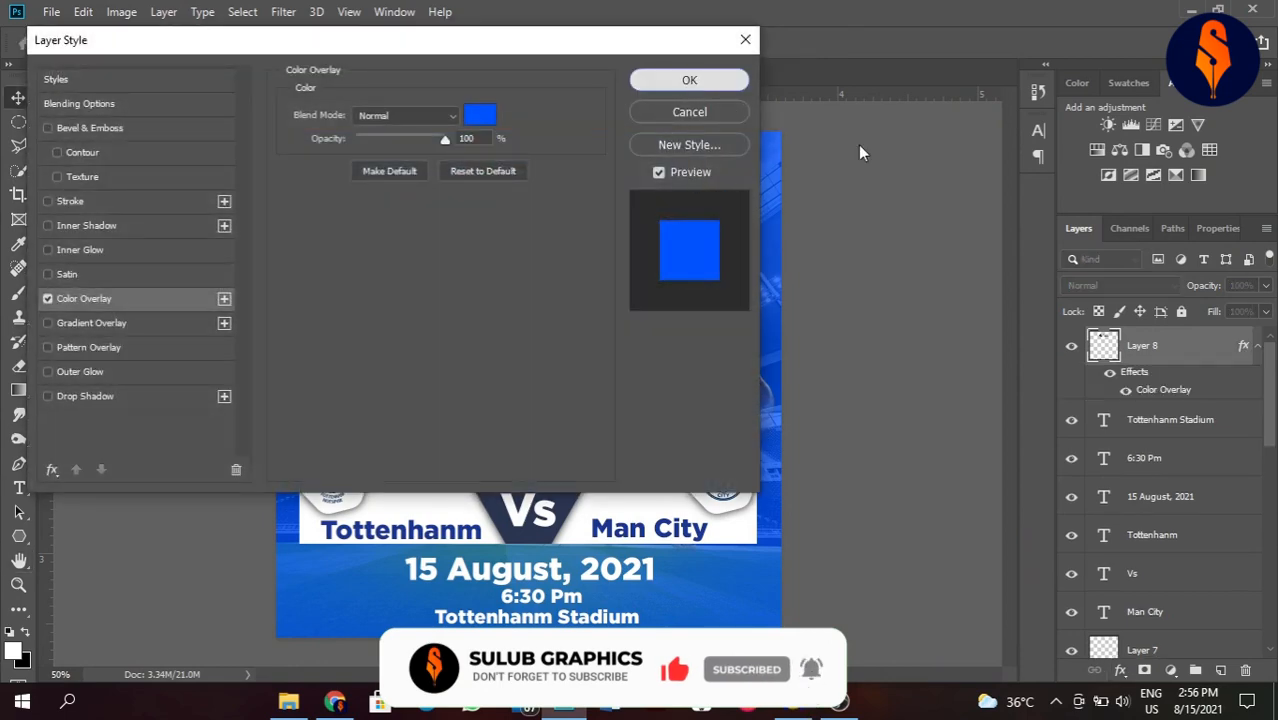
pyautogui.press('Return')
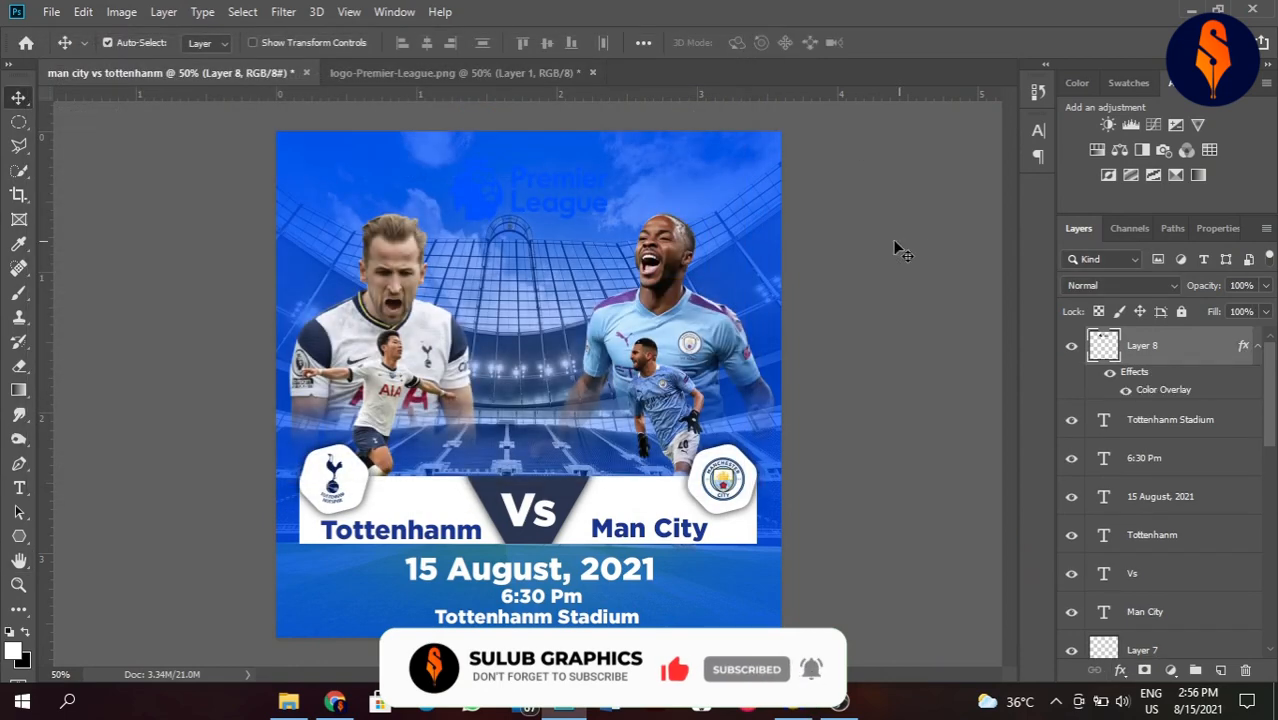
pyautogui.click(1122, 670)
pyautogui.click(1158, 598)
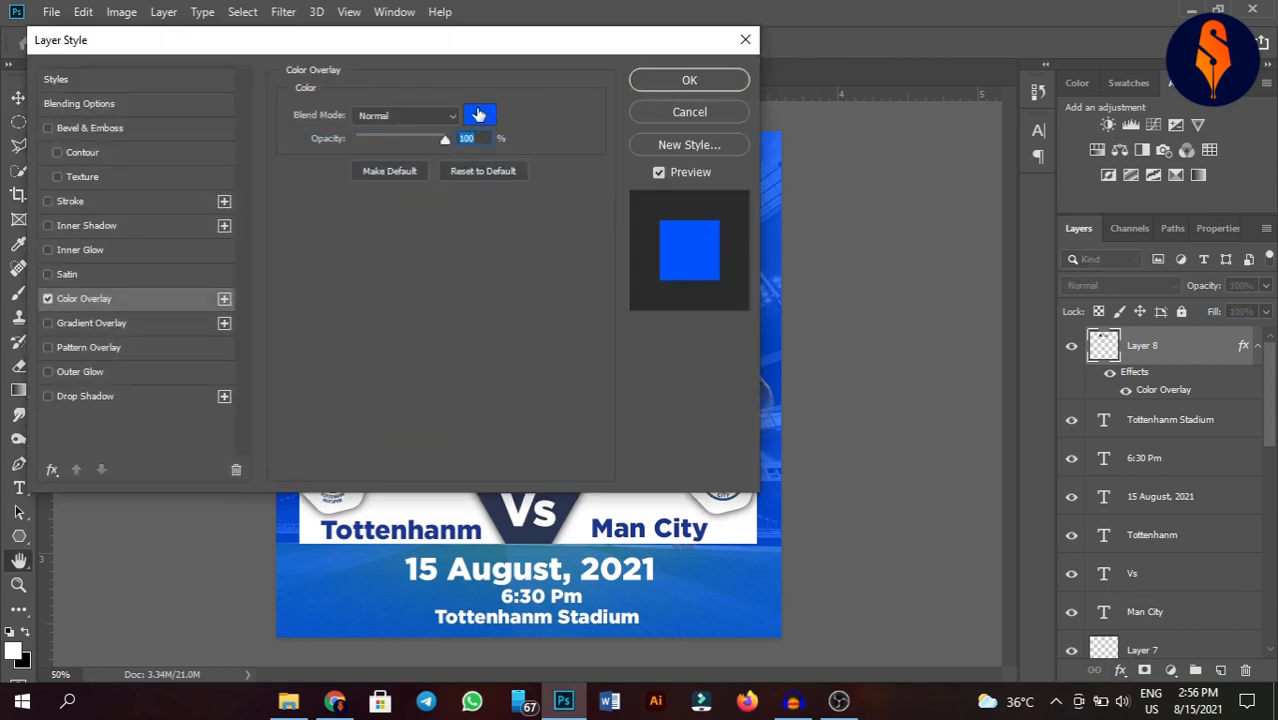
pyautogui.click(479, 115)
pyautogui.write('ffffff')
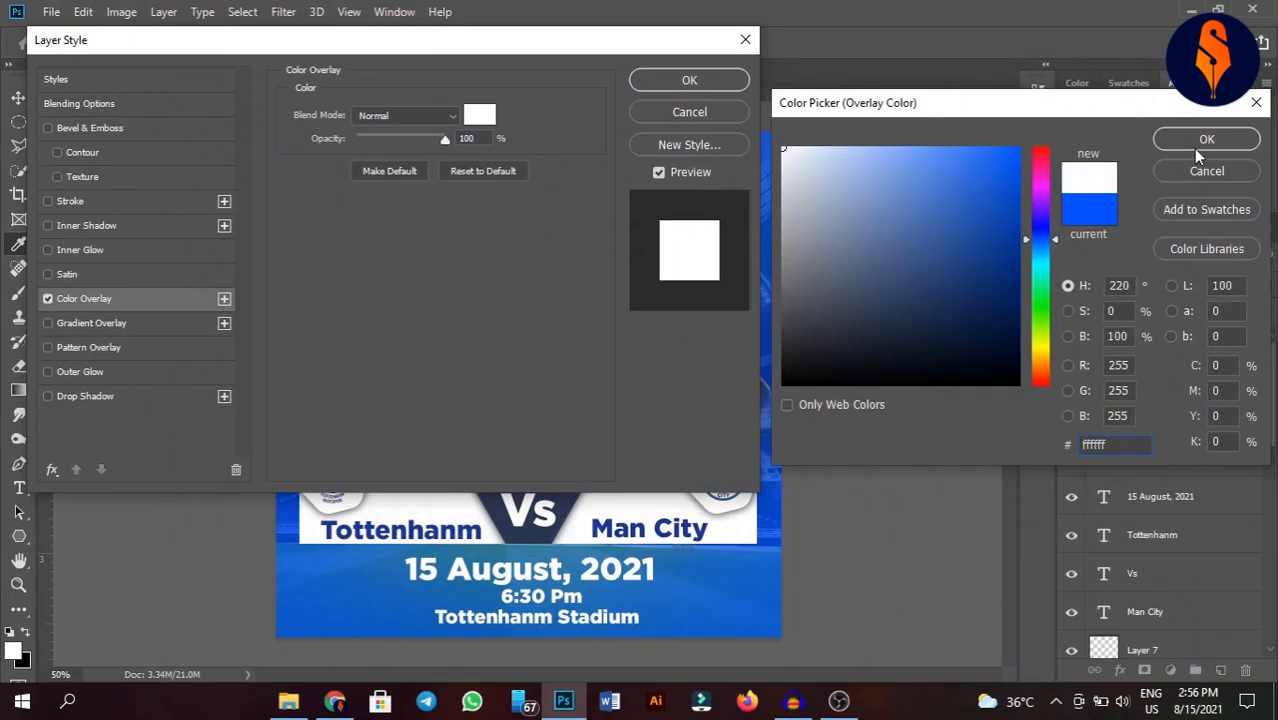
pyautogui.click(1205, 140)
pyautogui.click(712, 86)
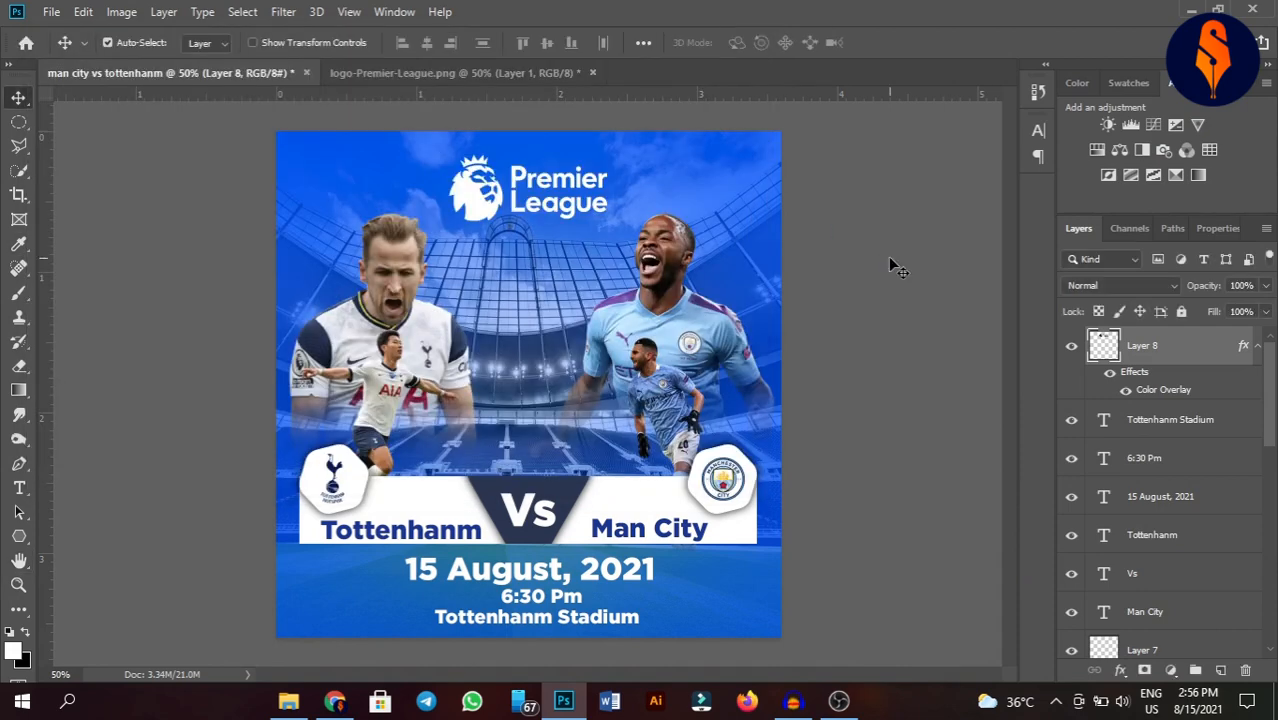
# Select the blue overlay layer, Rectangle 1, that tints the stadium background.
pyautogui.click(888, 256)
pyautogui.click(755, 195)
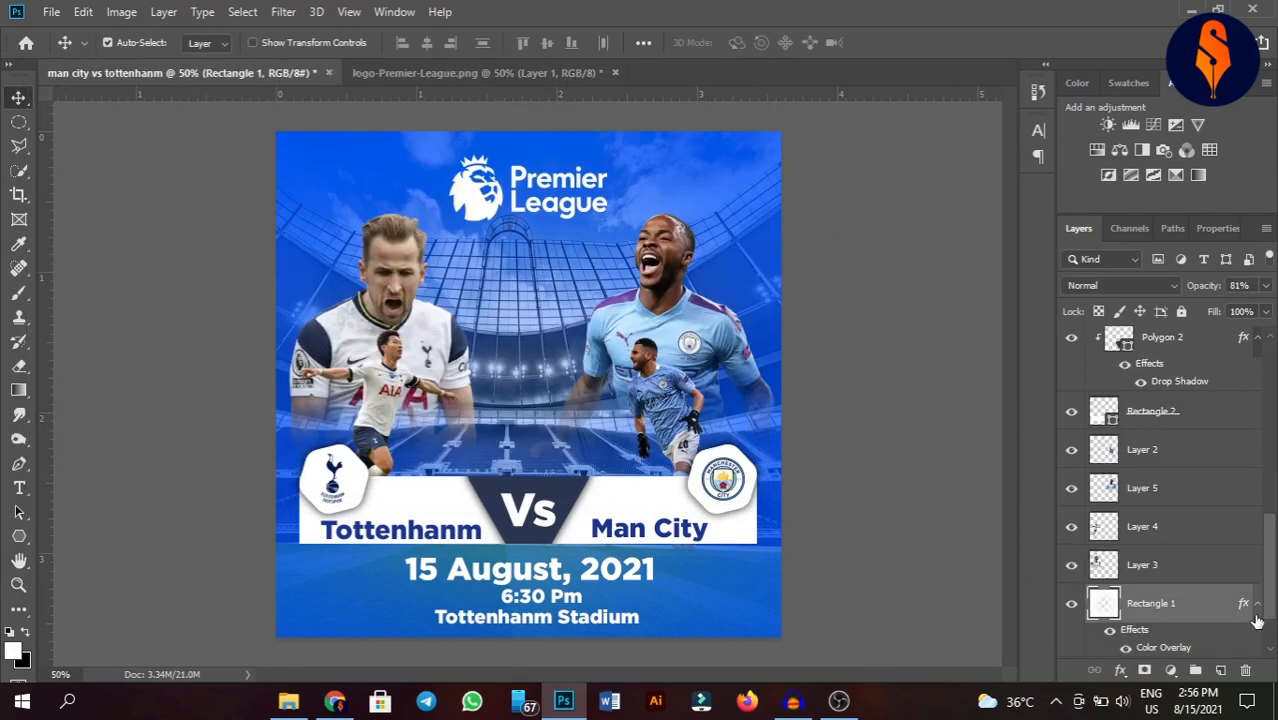
pyautogui.scroll(-2, 1178, 641)
pyautogui.click(1121, 669)
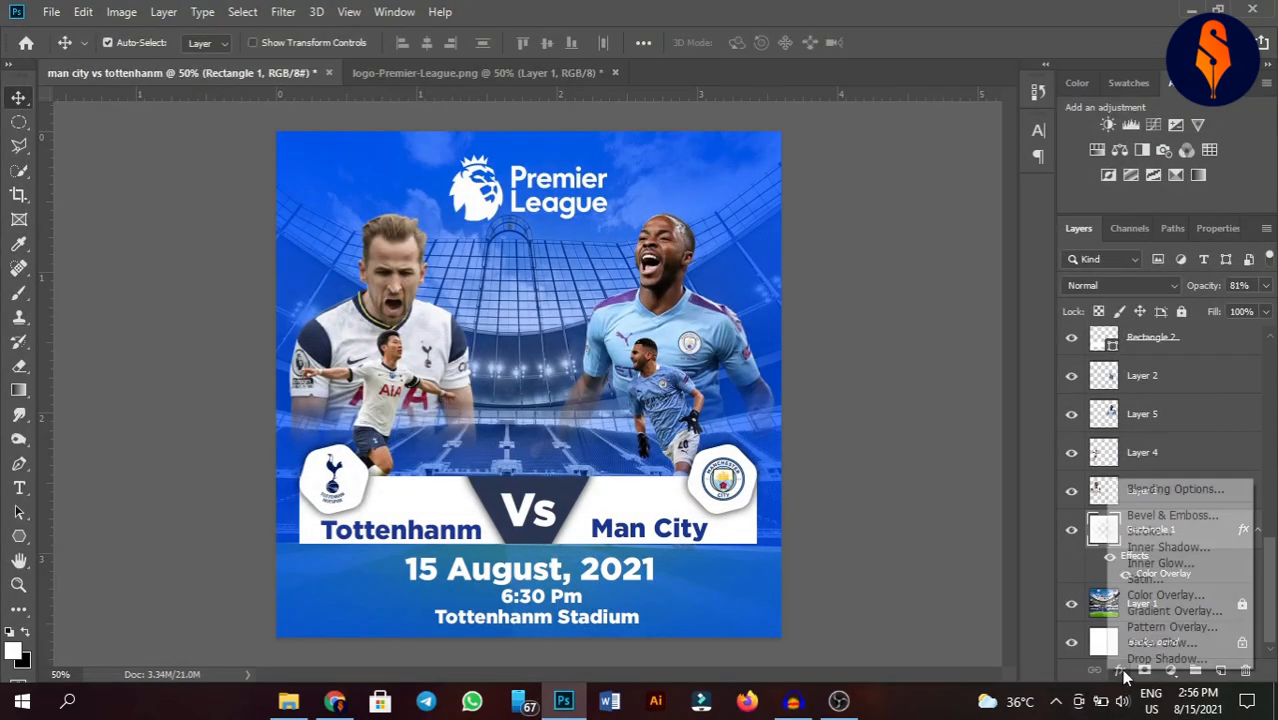
pyautogui.click(1163, 597)
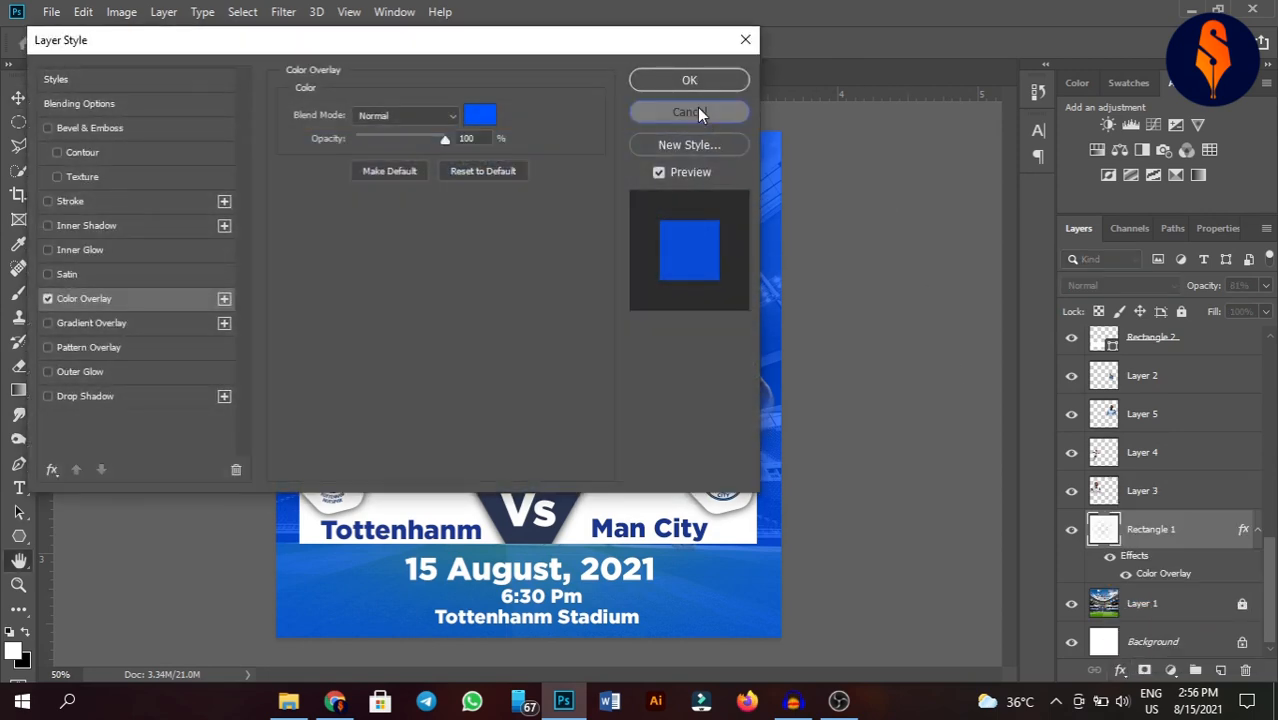
pyautogui.click(689, 113)
# Raise the opacity of the blue Rectangle 1 overlay to 95%.
pyautogui.moveTo(1198, 291); pyautogui.dragTo(1219, 287)
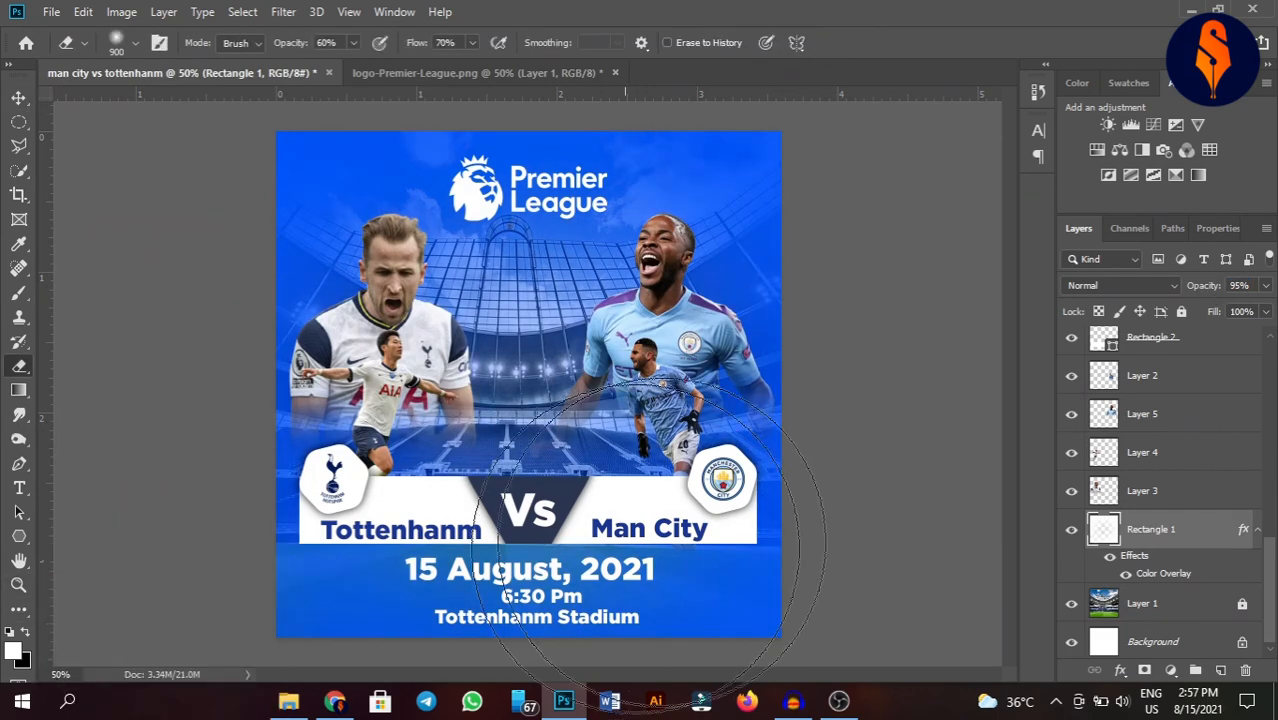
pyautogui.click(18, 97)
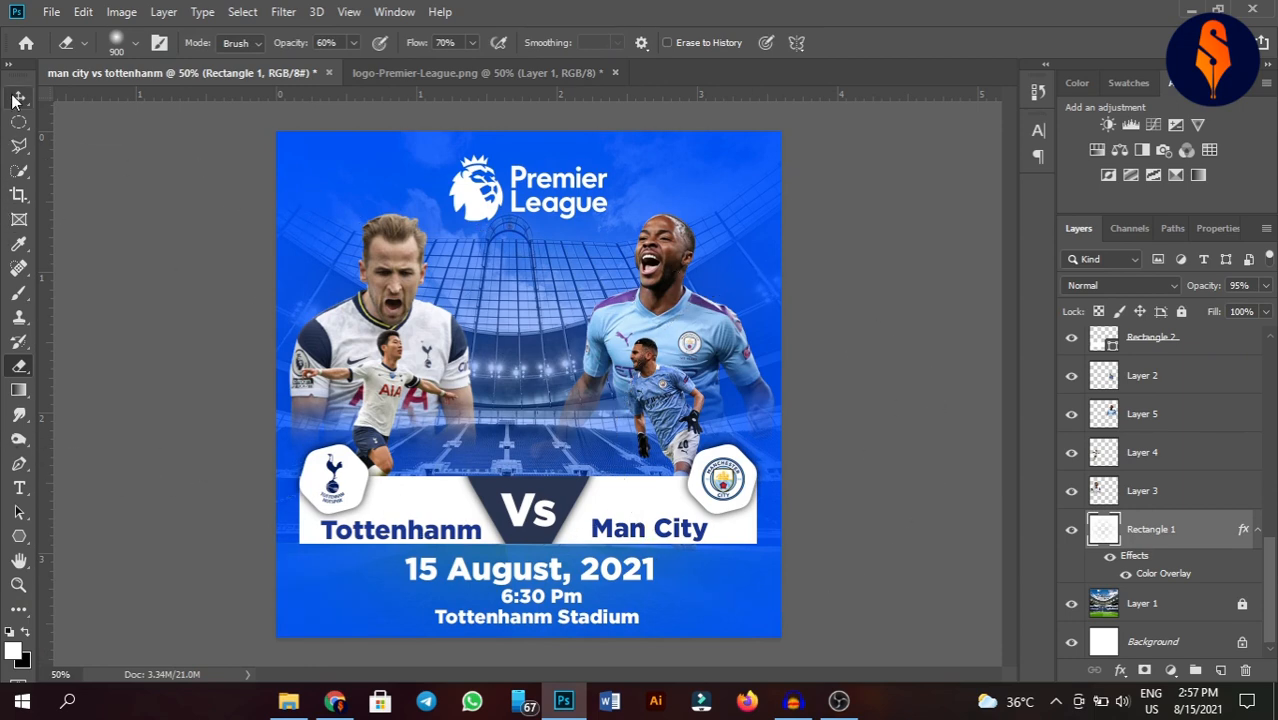
pyautogui.click(840, 321)
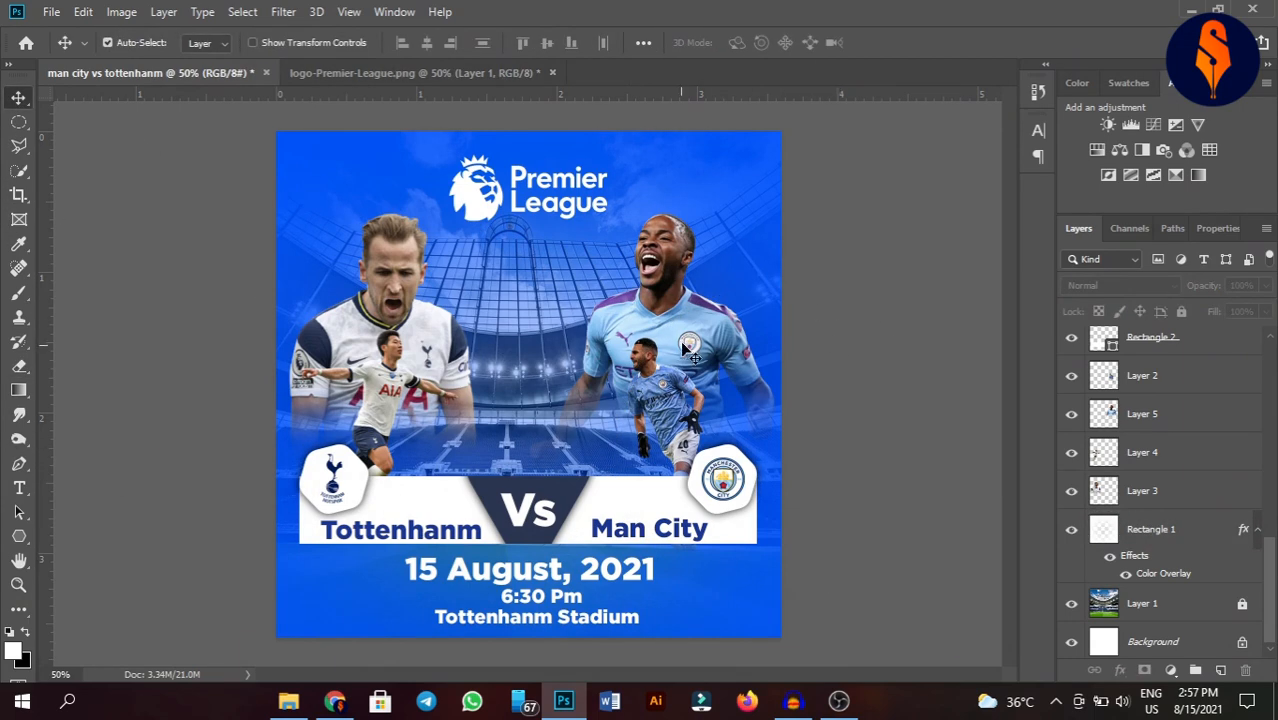
# Move both large player cutouts and the Premier League logo lower, and shift the large Man City player toward the center.
pyautogui.moveTo(686, 348); pyautogui.dragTo(701, 384)
pyautogui.moveTo(449, 355); pyautogui.dragTo(456, 376)
pyautogui.moveTo(500, 210); pyautogui.dragTo(500, 228)
pyautogui.click(815, 212)
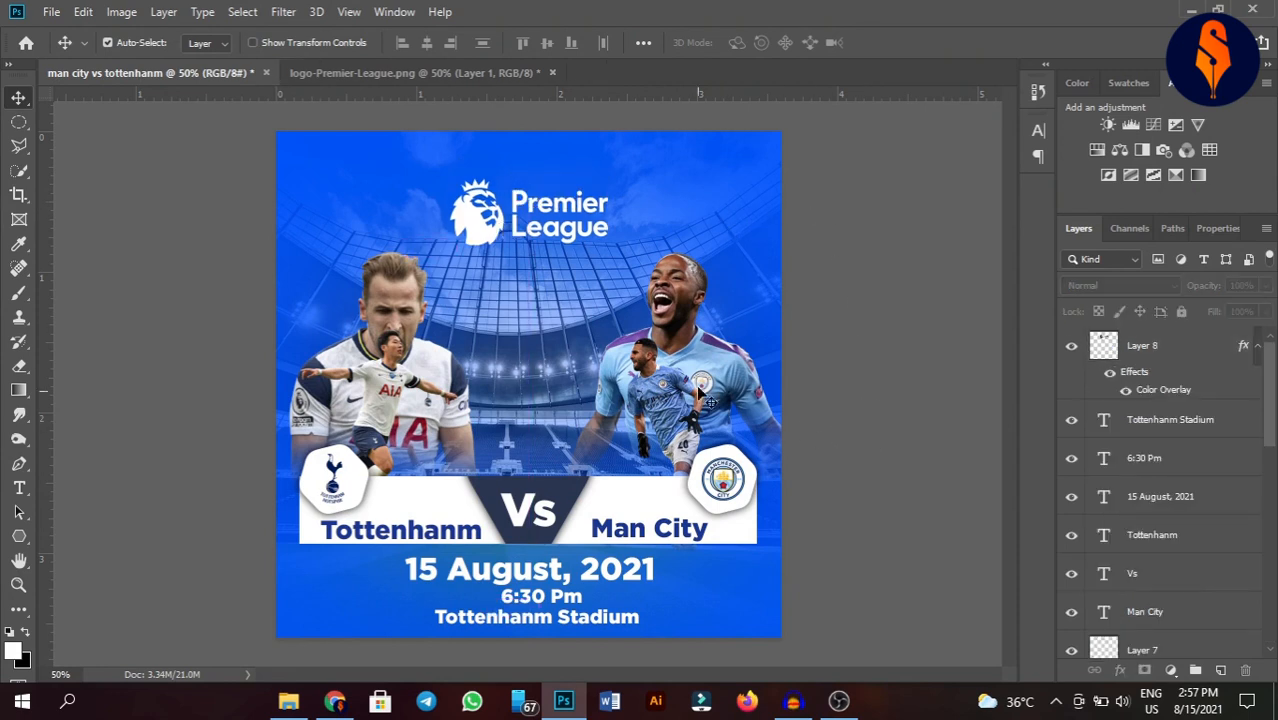
pyautogui.moveTo(665, 380)
pyautogui.mouseDown()
pyautogui.moveTo(705, 328)
pyautogui.moveTo(688, 380)
pyautogui.mouseUp()
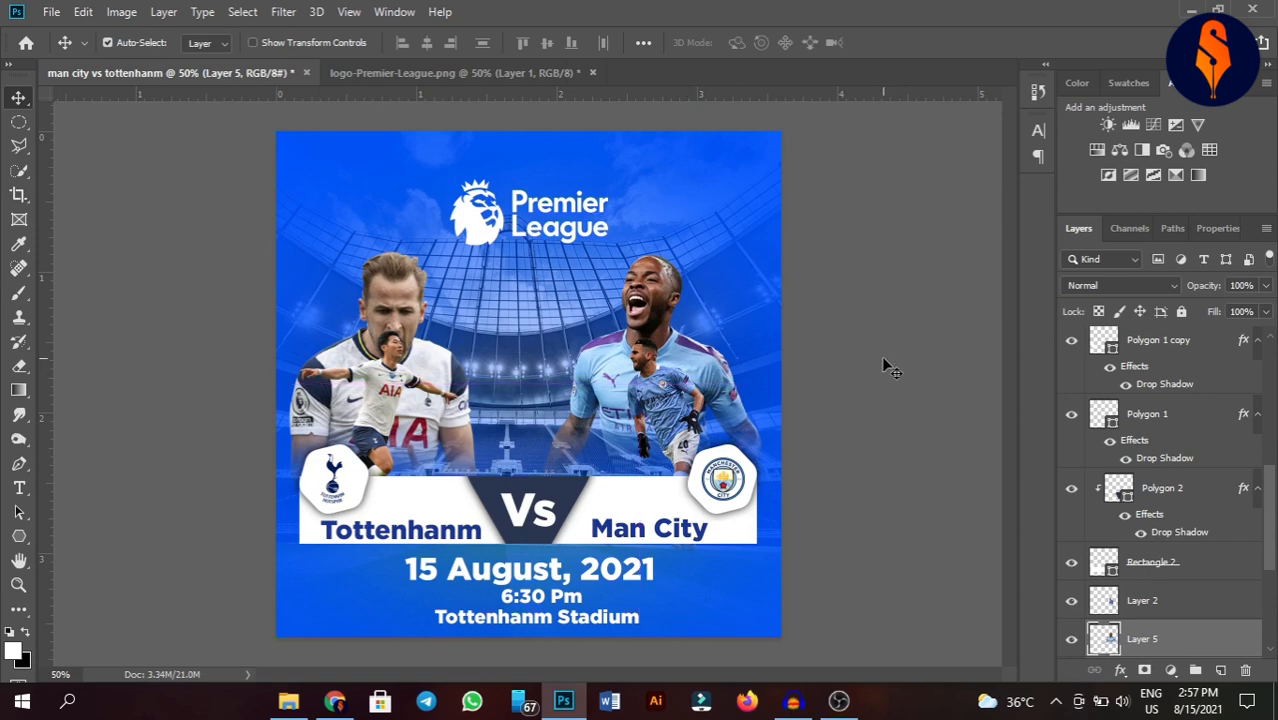
# Draw a rectangle of about 1040 × 1038 px just inside the poster's edges and remove its fill.
pyautogui.rightClick(19, 536)
pyautogui.click(92, 536)
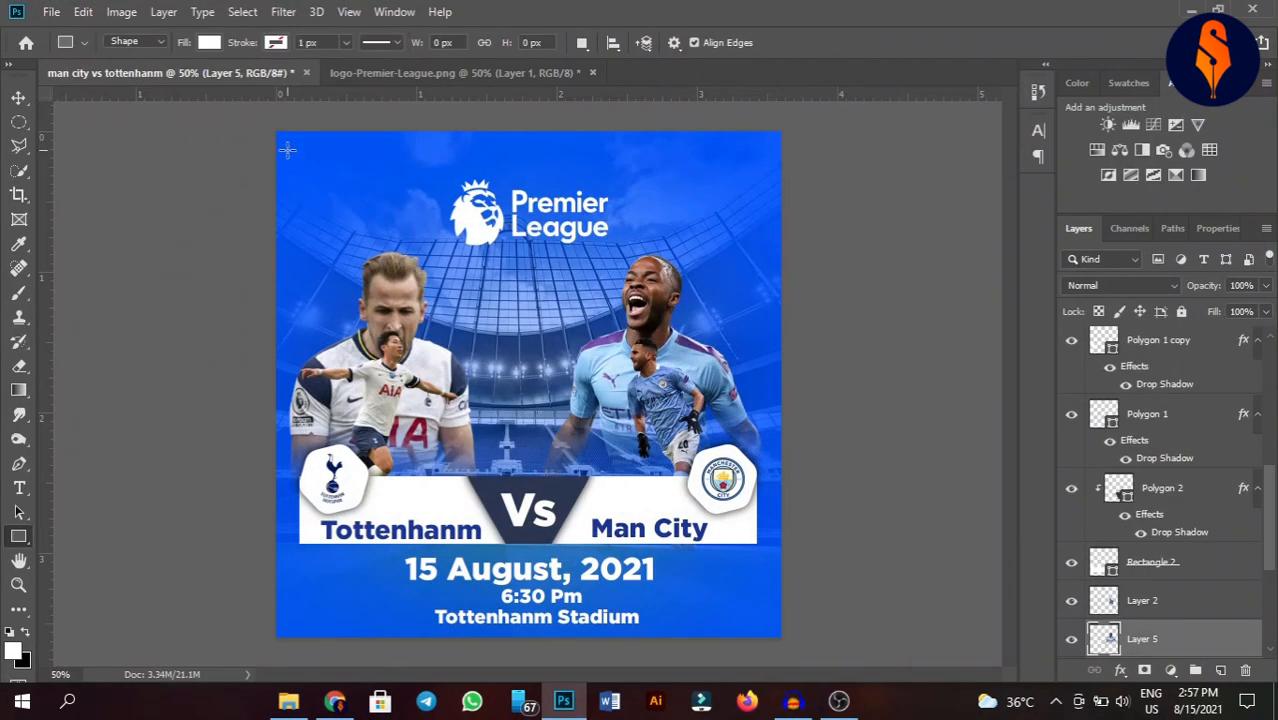
pyautogui.moveTo(287, 144)
pyautogui.mouseDown()
pyautogui.moveTo(594, 526)
pyautogui.moveTo(700, 606)
pyautogui.moveTo(772, 628)
pyautogui.mouseUp()
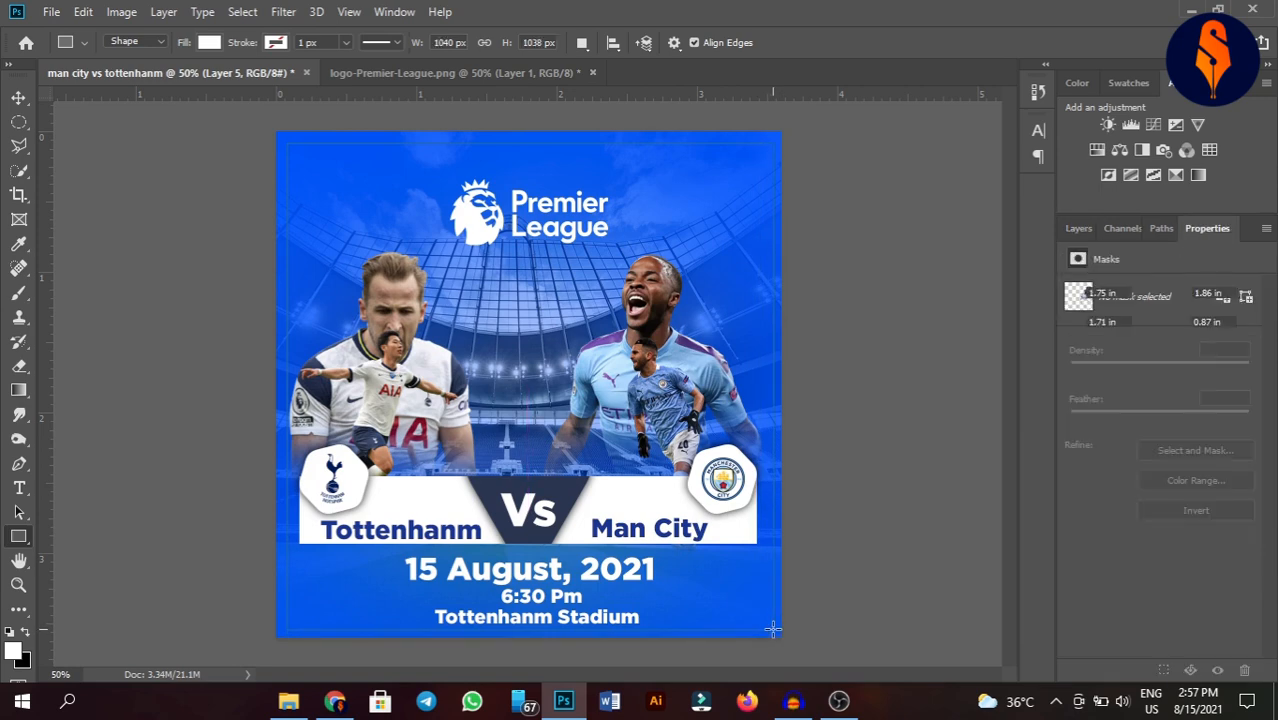
pyautogui.click(1081, 345)
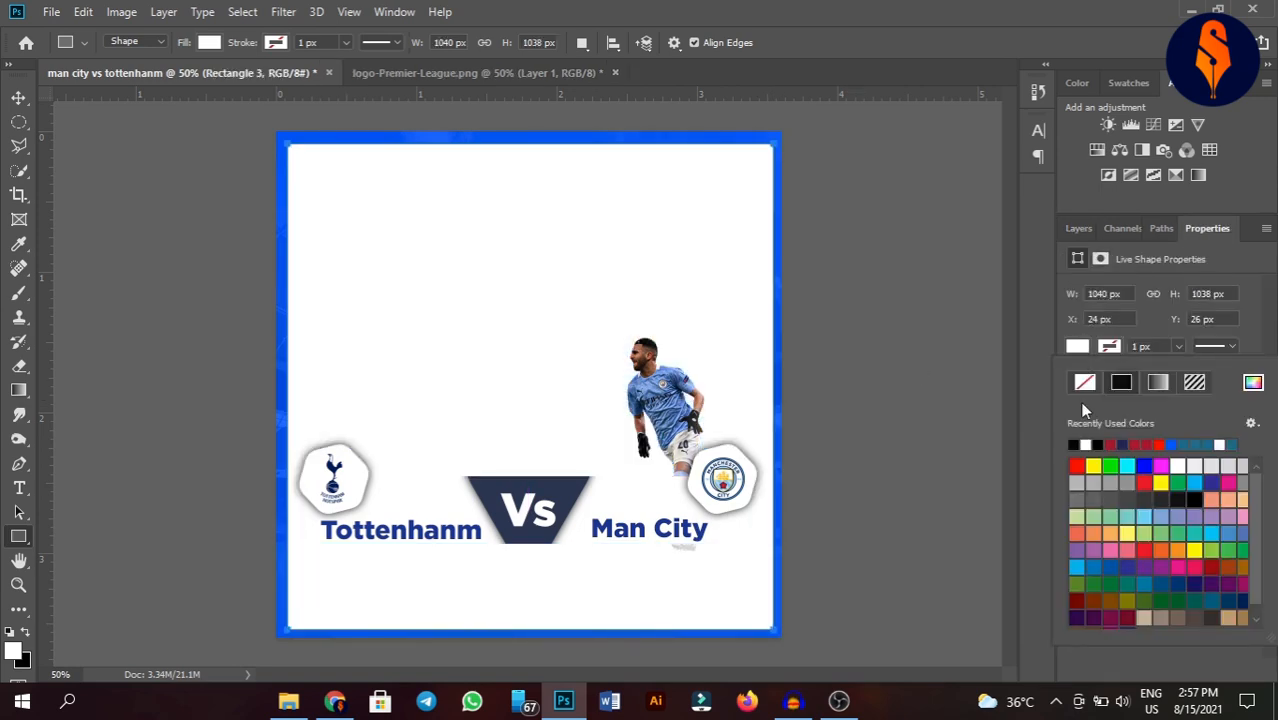
pyautogui.click(1083, 382)
pyautogui.click(1083, 232)
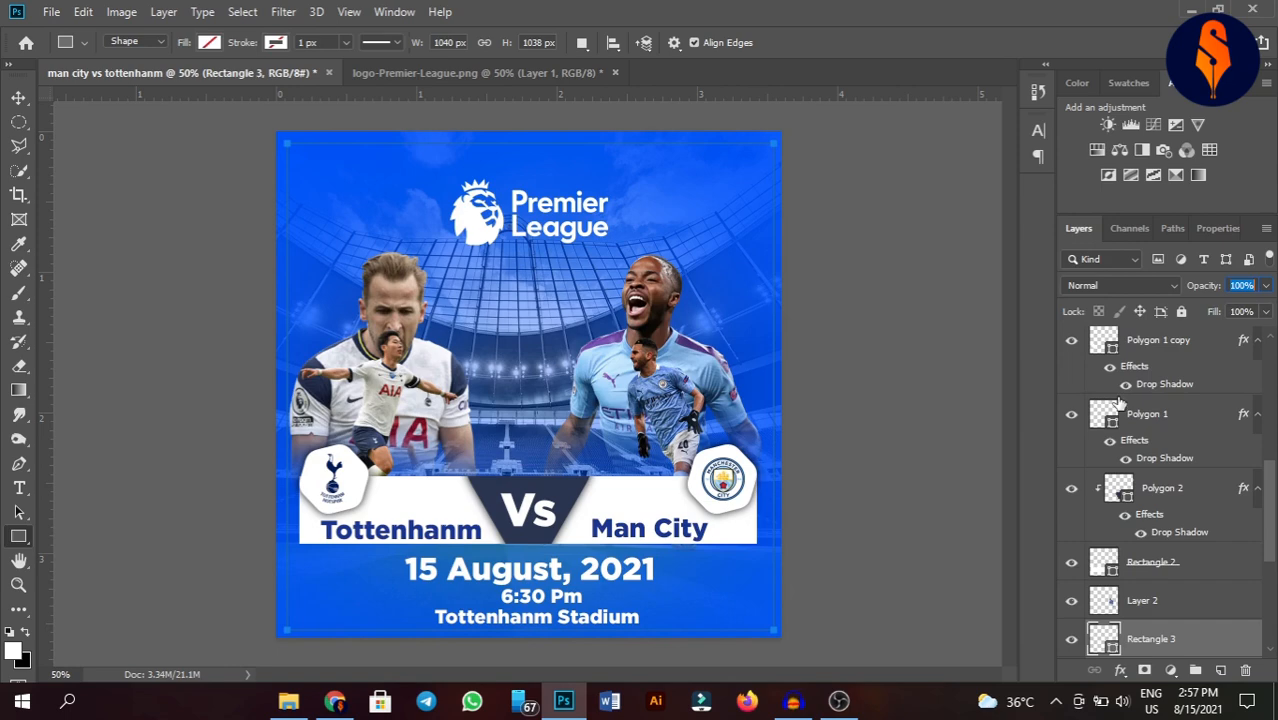
# Add a white, 4 px inside Stroke layer effect to the unfilled rectangle to frame the poster.
pyautogui.click(1121, 671)
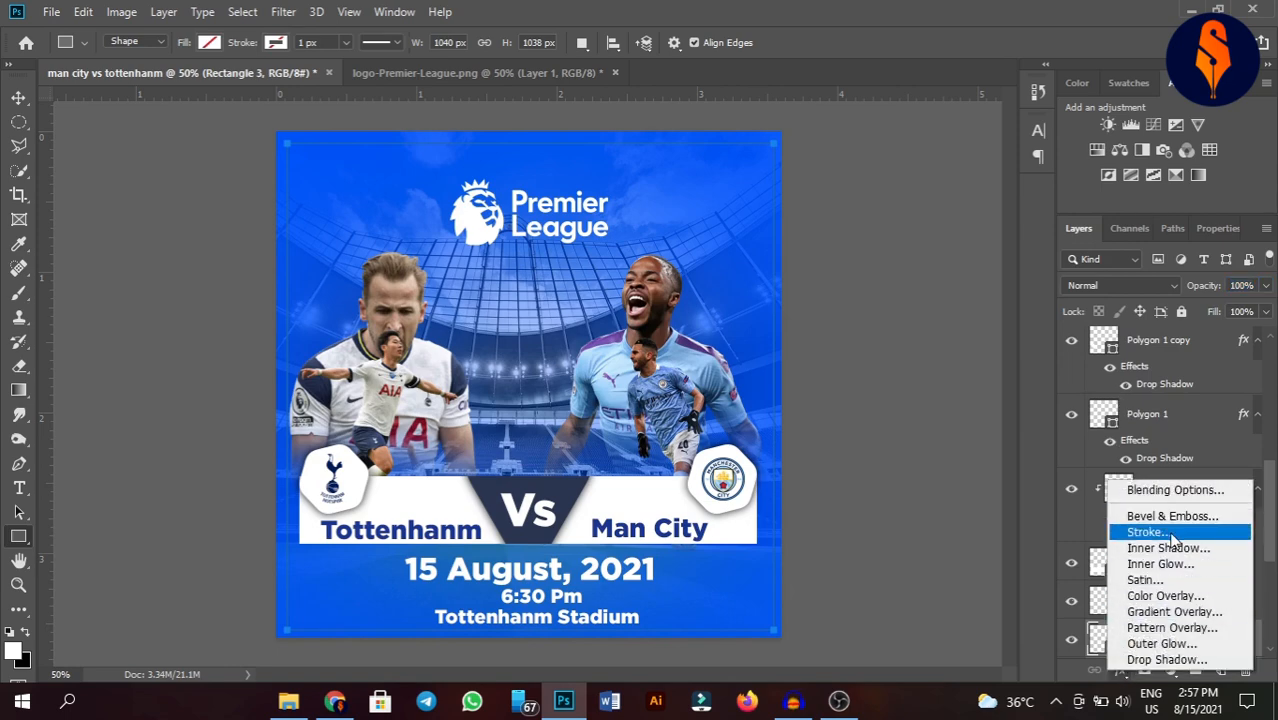
pyautogui.click(1172, 537)
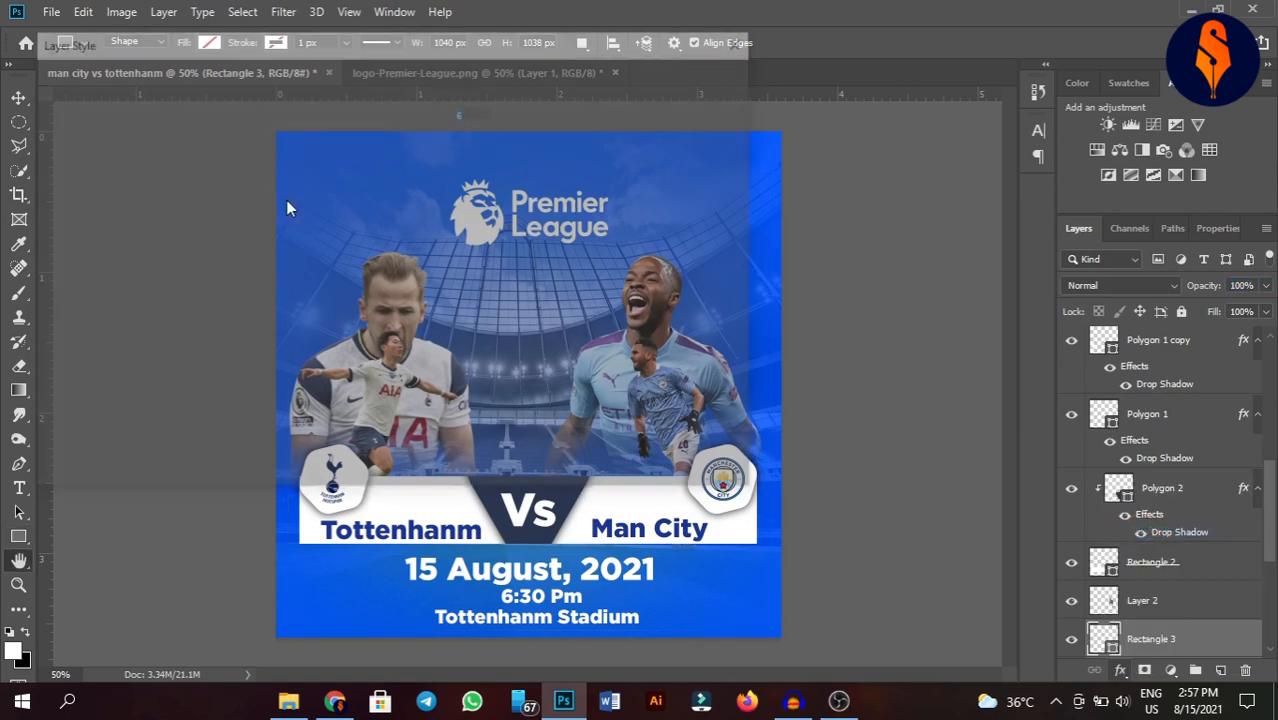
pyautogui.click(329, 249)
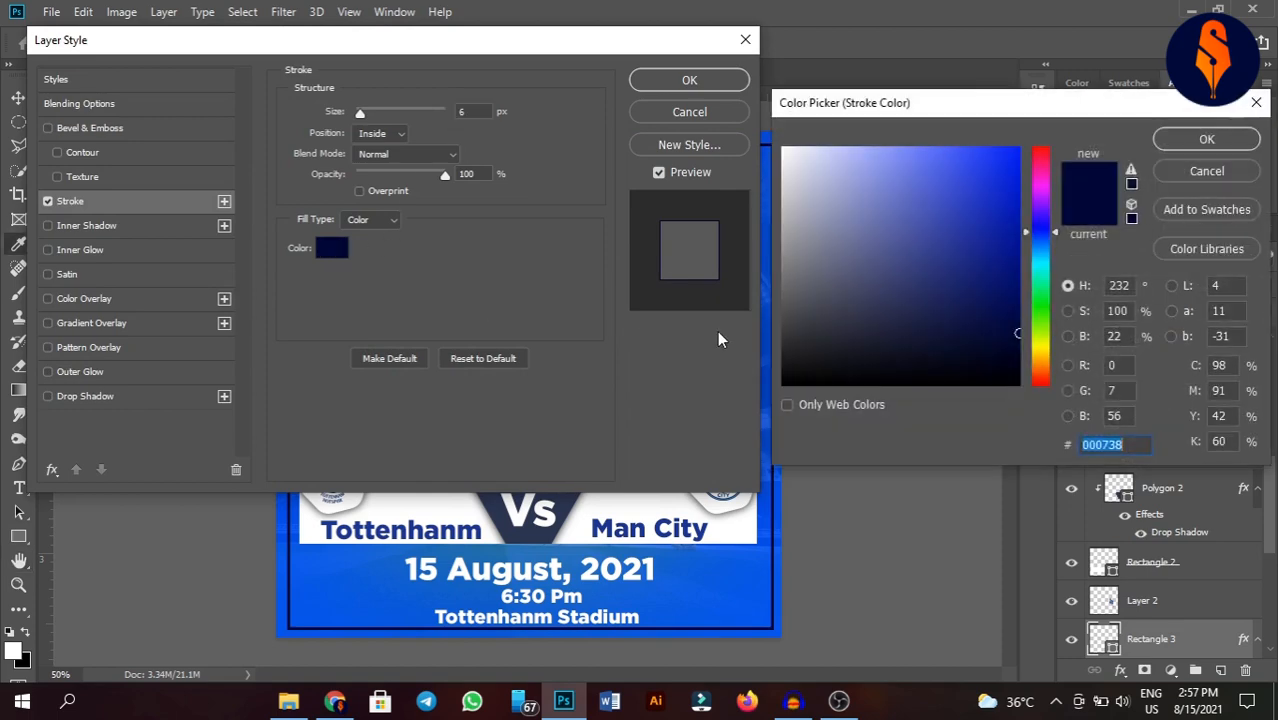
pyautogui.click(783, 149)
pyautogui.click(1160, 142)
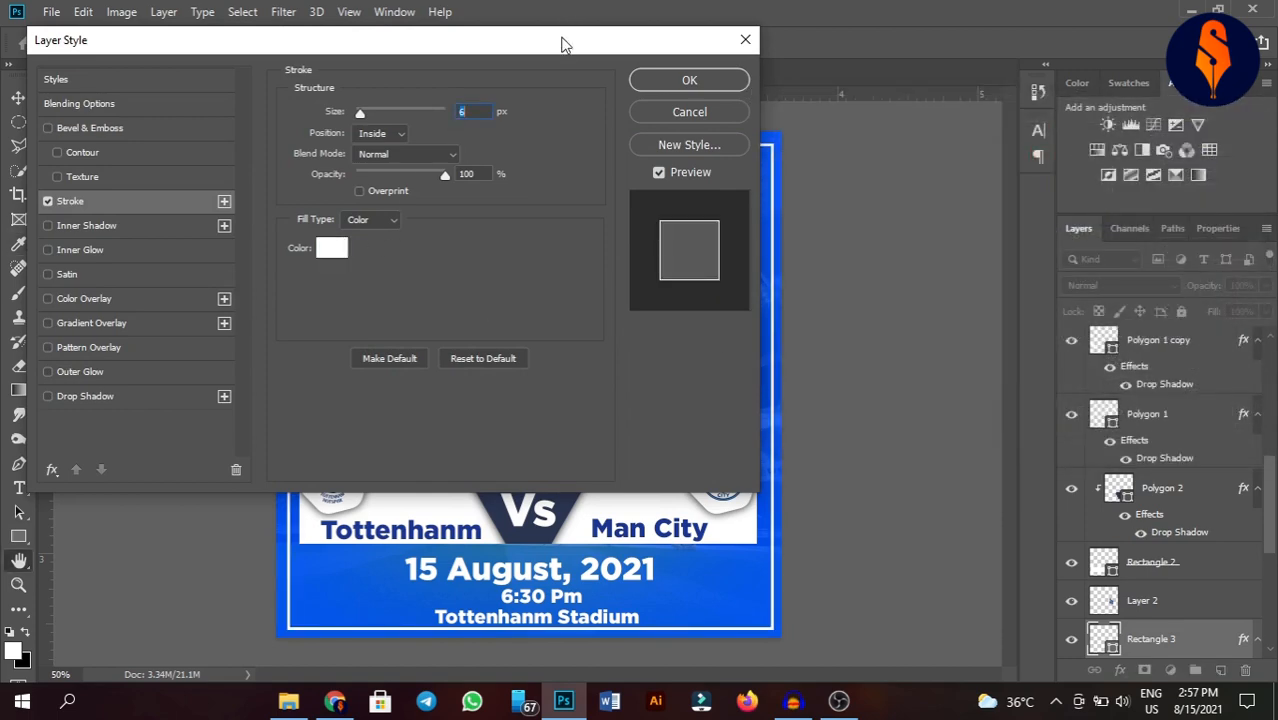
pyautogui.moveTo(565, 42); pyautogui.dragTo(701, 143)
pyautogui.moveTo(436, 220); pyautogui.dragTo(433, 219)
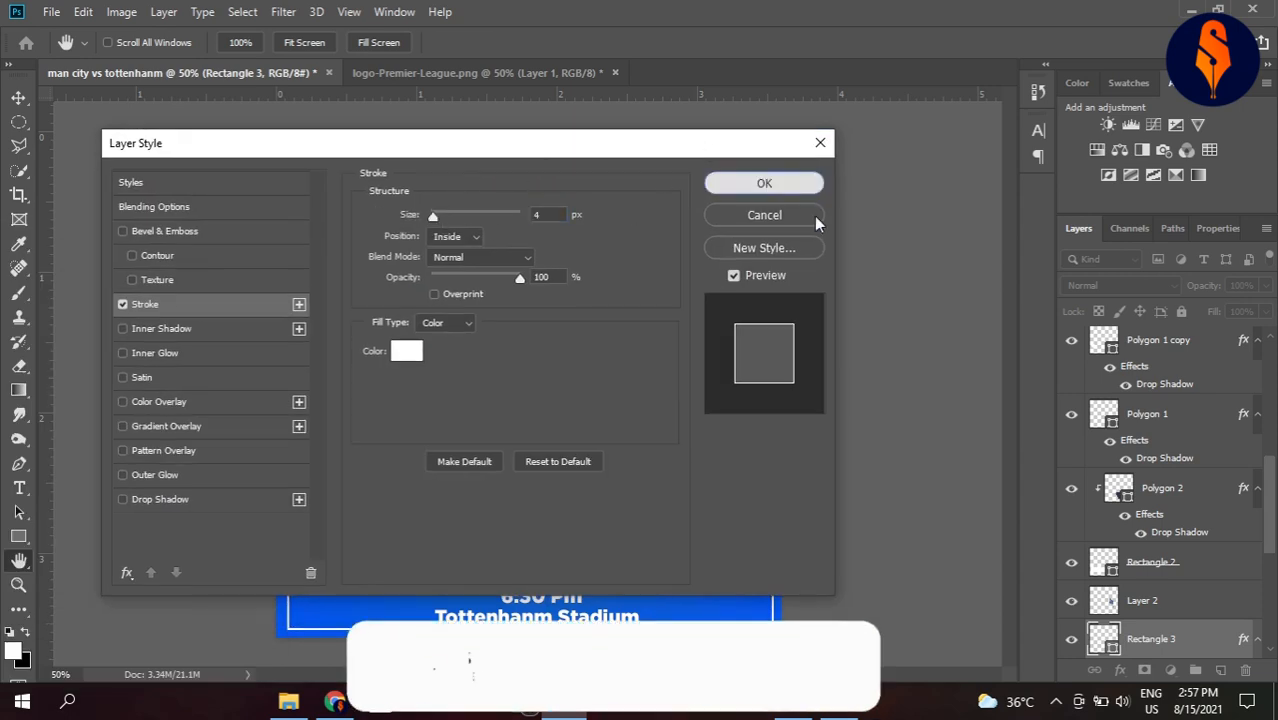
pyautogui.click(764, 183)
pyautogui.press('v')
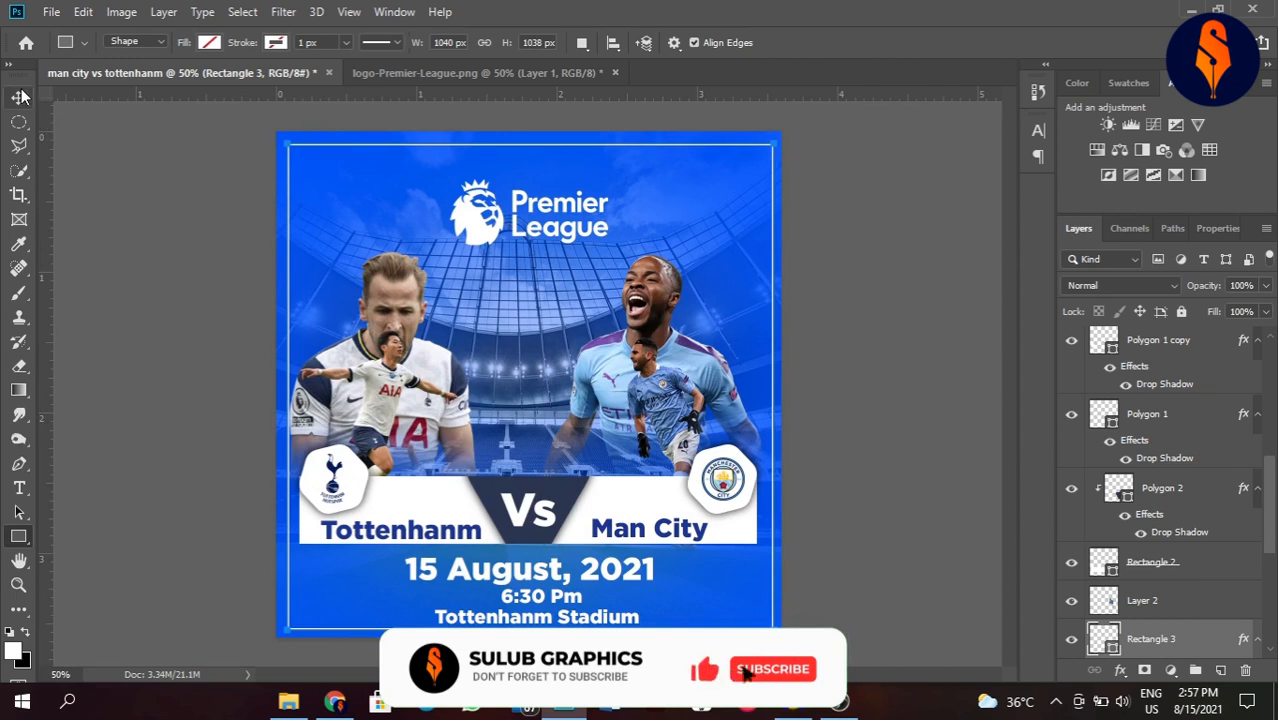
pyautogui.click(924, 204)
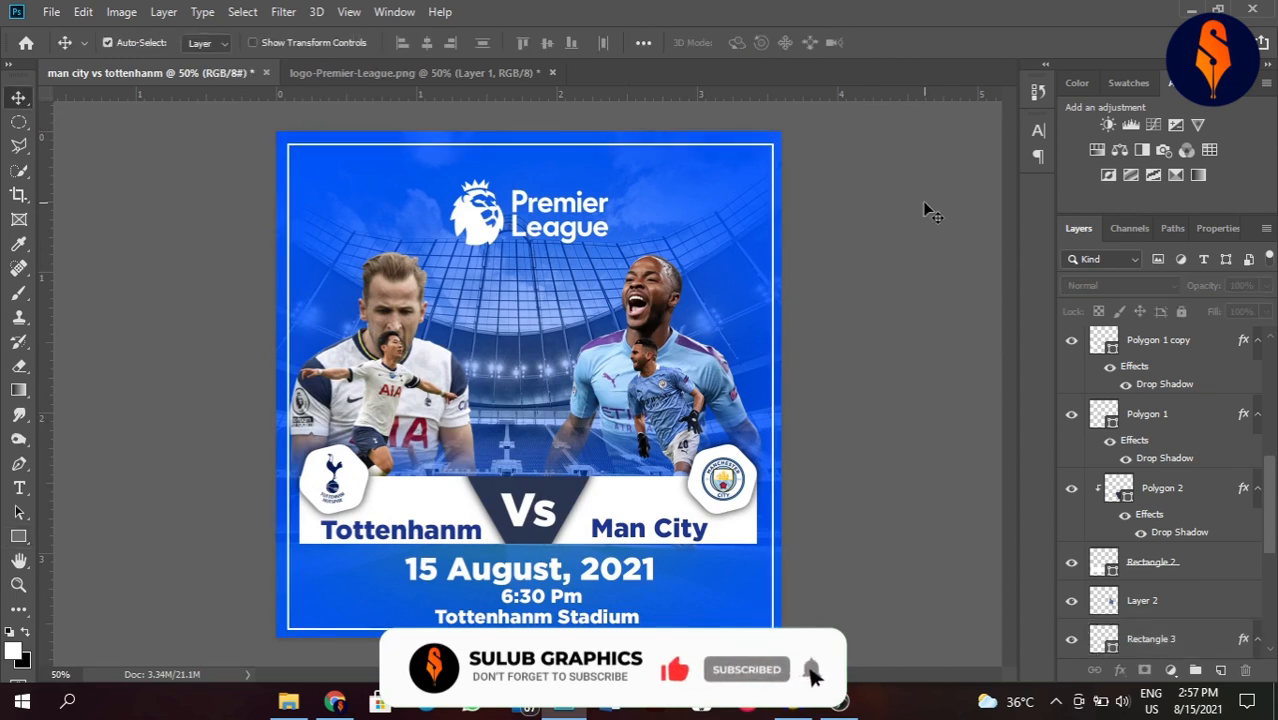